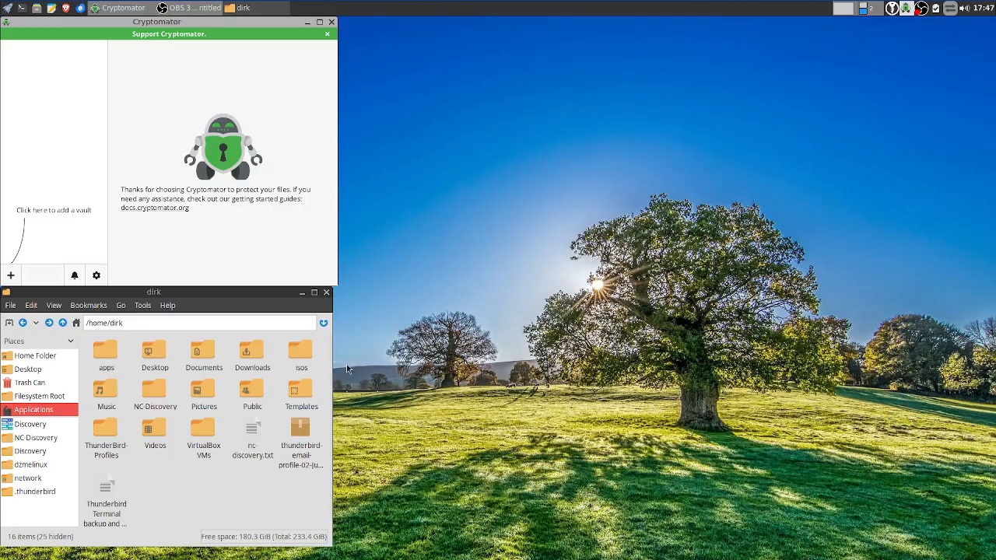
Move the file manager to the top right, show hidden files, and open the .thunderbird folder
{"action": "left_click_drag", "start_coordinate": [254, 308], "coordinate": [916, 38]}
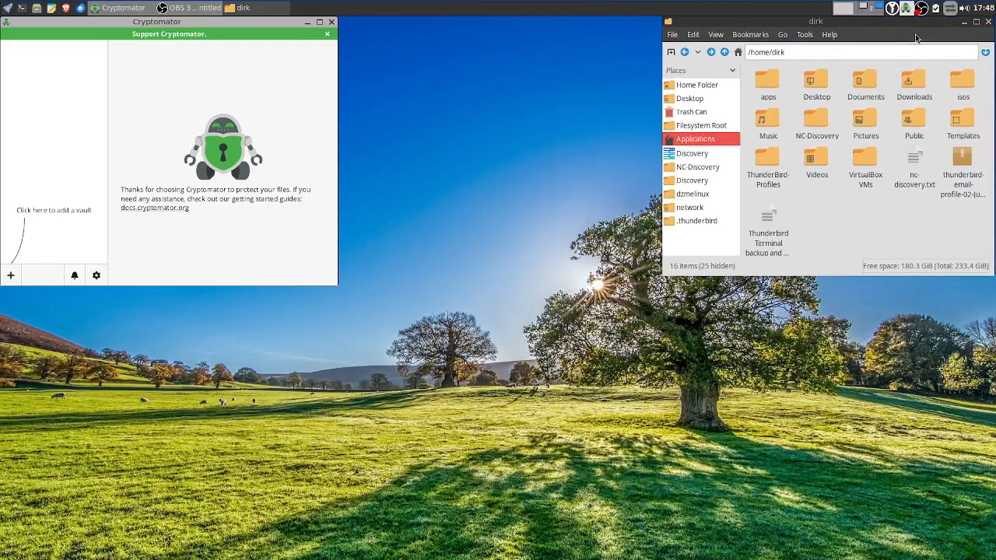
{"action": "left_click", "coordinate": [719, 35]}
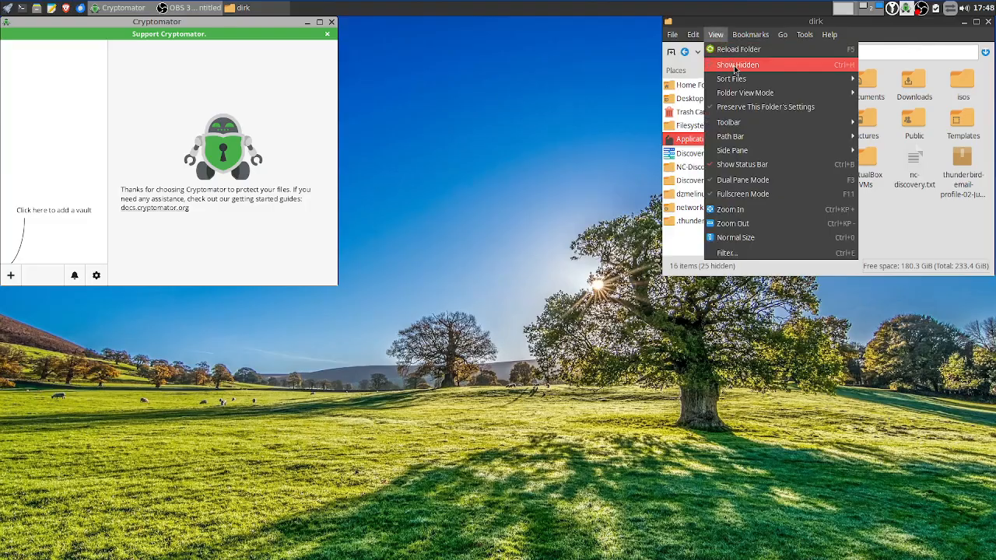
{"action": "left_click", "coordinate": [734, 65]}
{"action": "left_click", "coordinate": [767, 167]}
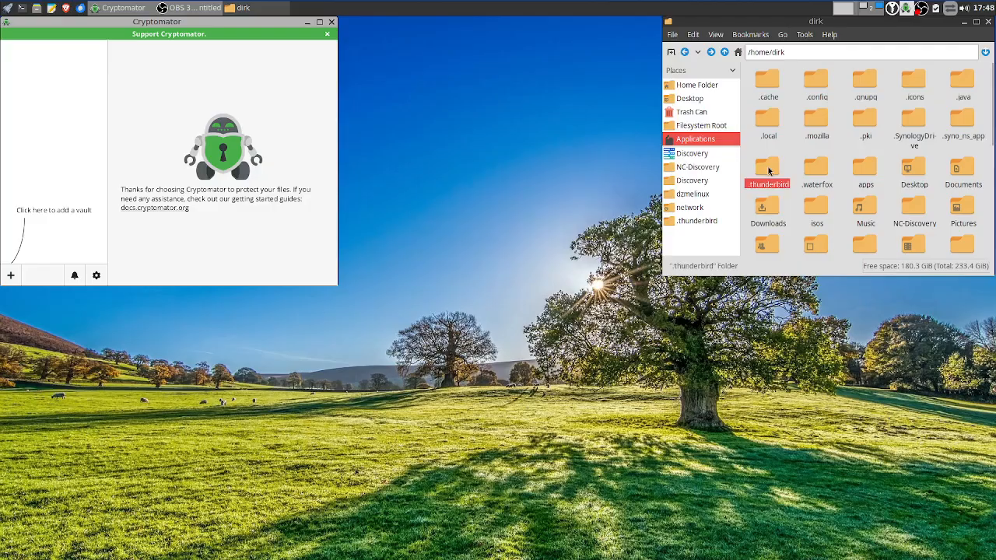
{"action": "double_click", "coordinate": [774, 170]}
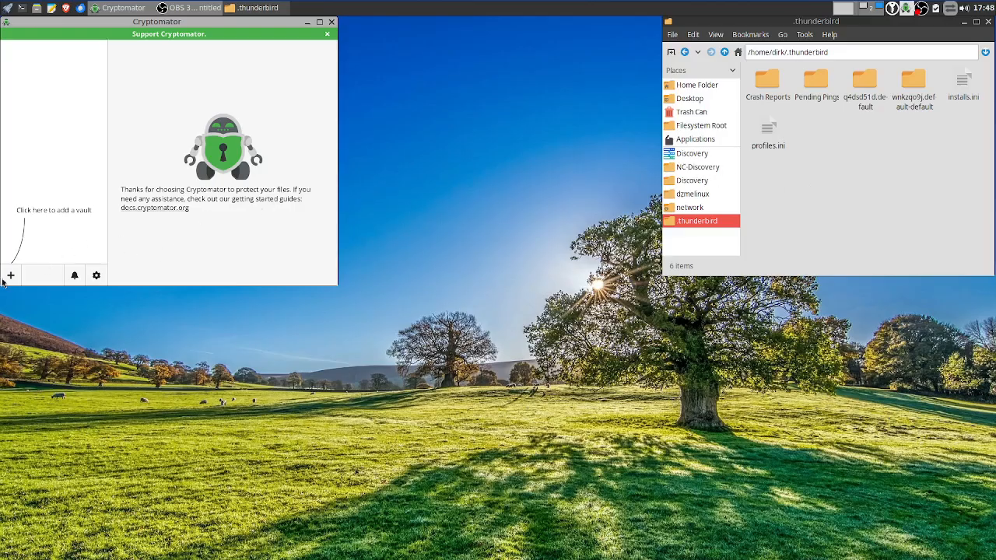
Check that the ThunderBird-Profiles folder in the home folder is empty
{"action": "left_click", "coordinate": [697, 87]}
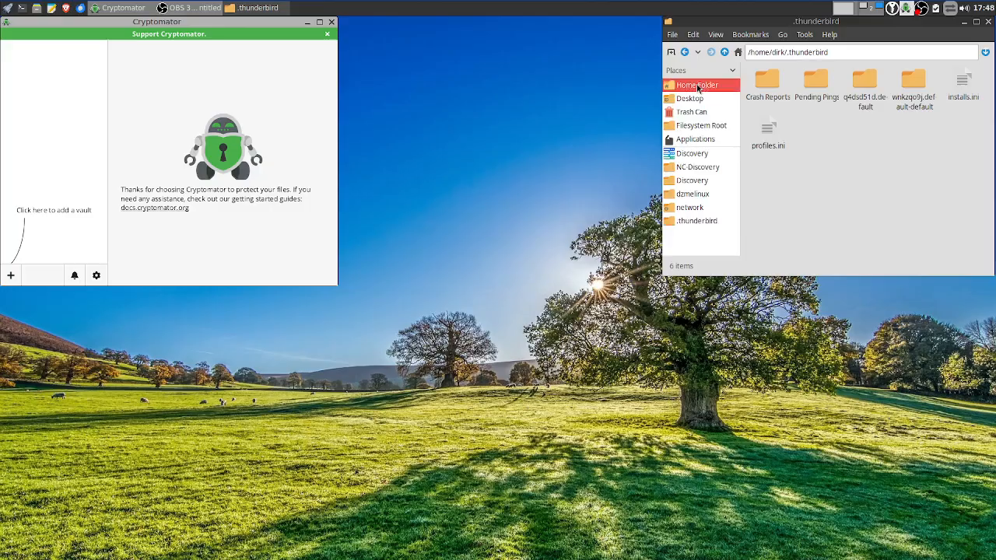
{"action": "scroll", "coordinate": [863, 216], "scroll_direction": "down", "scroll_amount": 2}
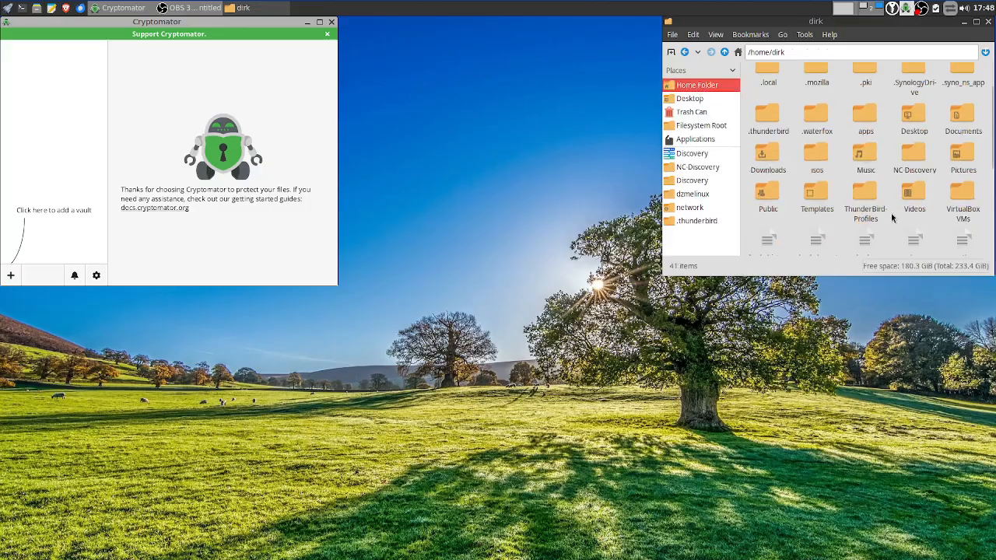
{"action": "right_click", "coordinate": [866, 201]}
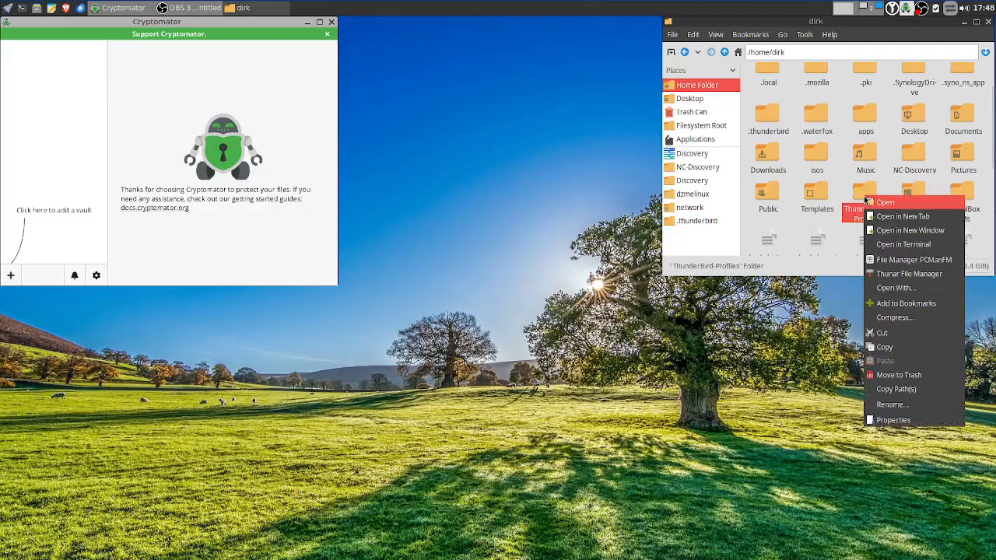
{"action": "double_click", "coordinate": [870, 185]}
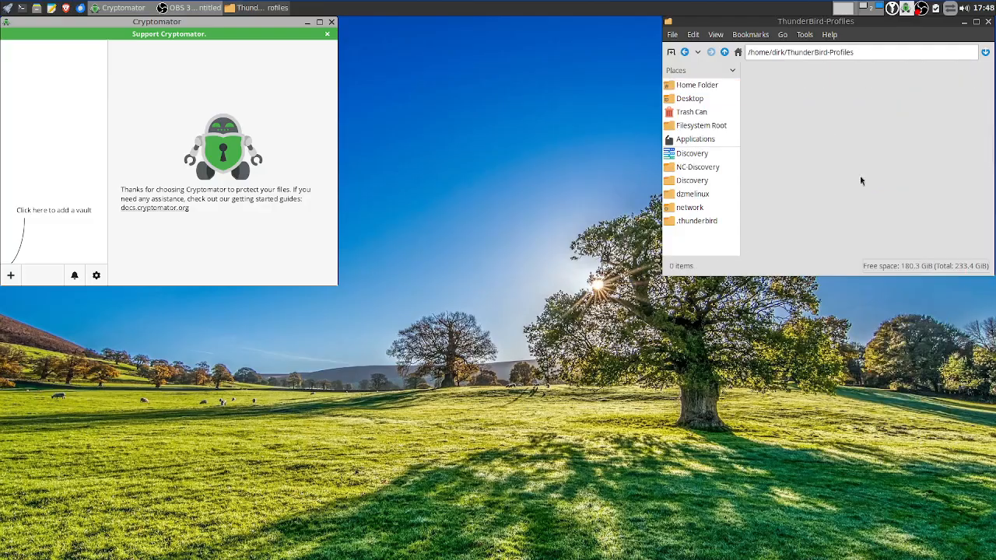
{"action": "left_click", "coordinate": [724, 52]}
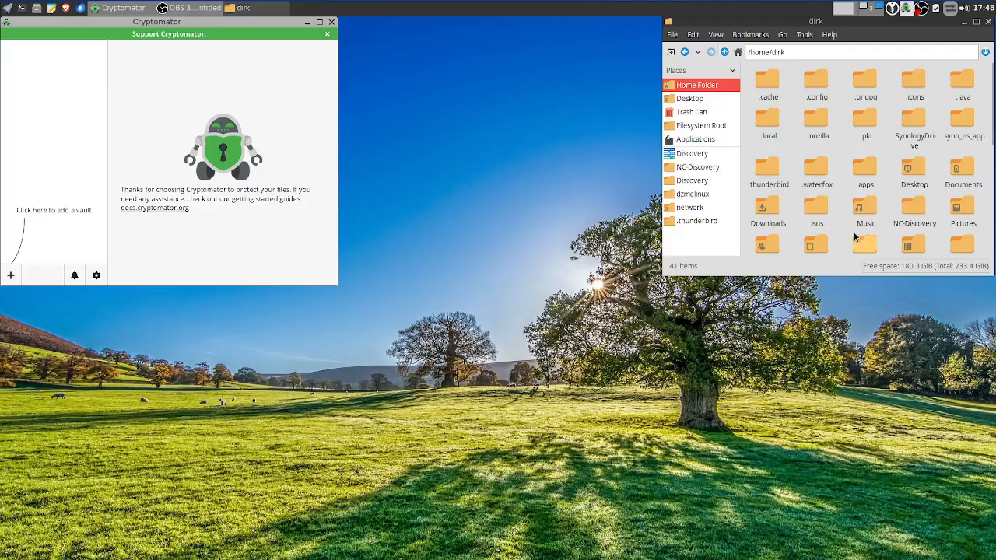
Move the ThunderBird-Profiles folder to the trash and confirm the deletion
{"action": "scroll", "coordinate": [854, 237], "scroll_direction": "down", "scroll_amount": 1}
{"action": "right_click", "coordinate": [872, 198]}
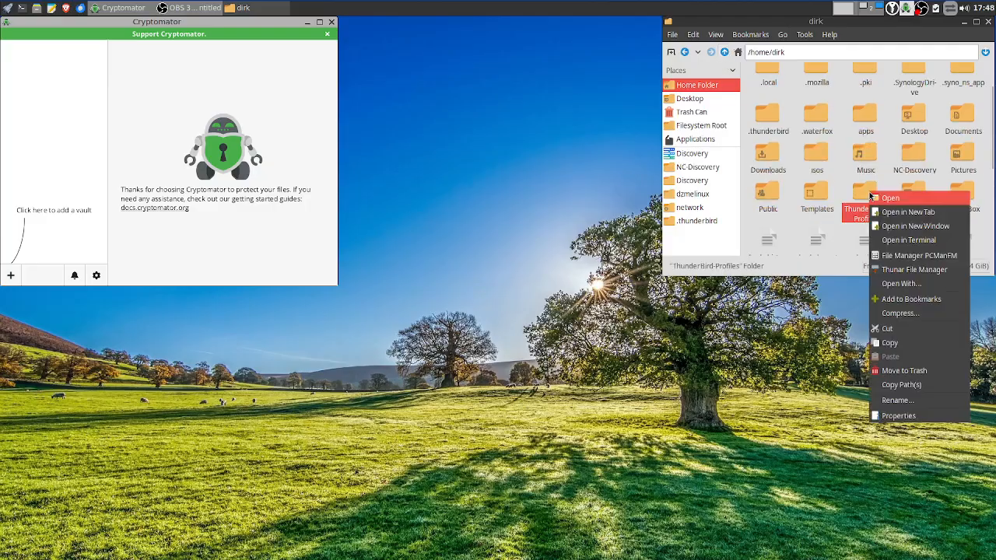
{"action": "left_click", "coordinate": [929, 369]}
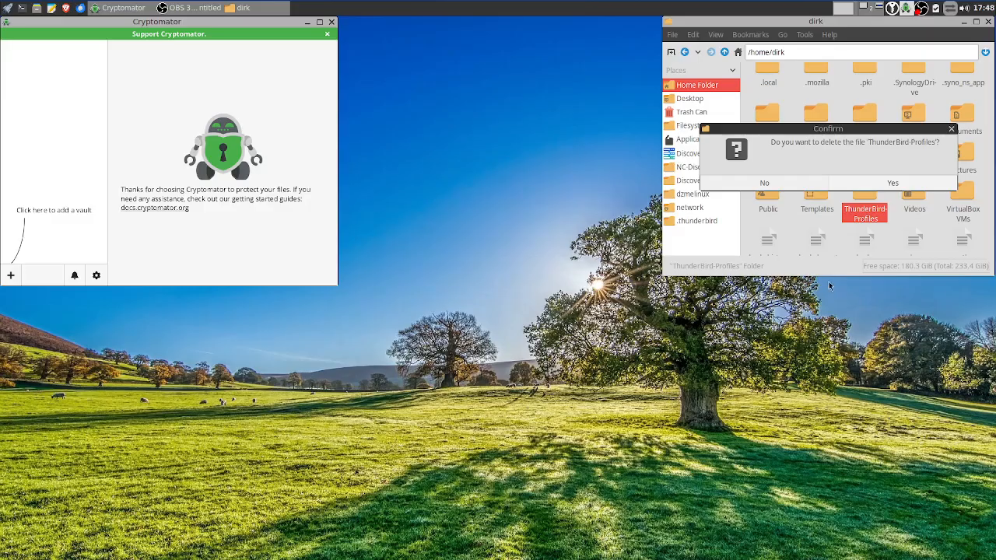
{"action": "left_click", "coordinate": [866, 187]}
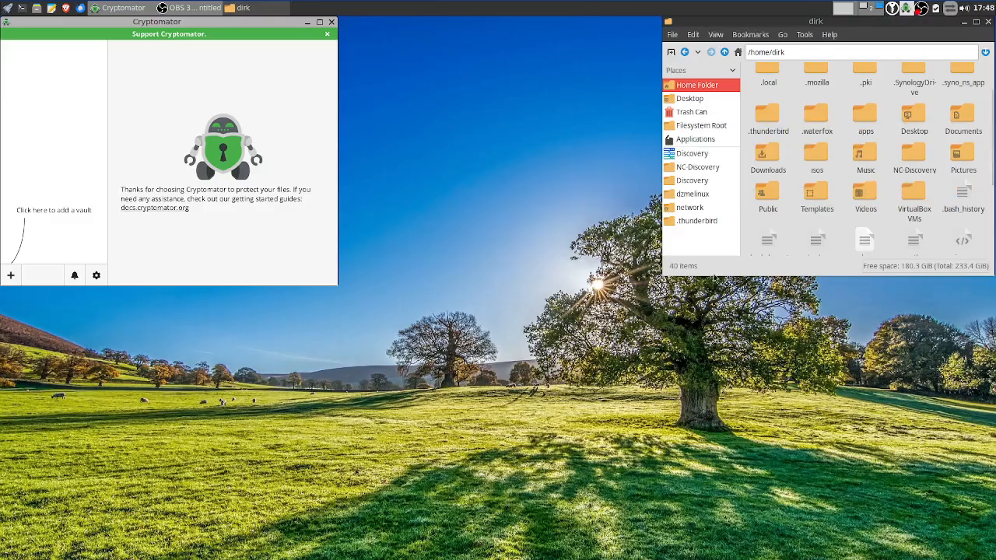
{"action": "left_click", "coordinate": [11, 275]}
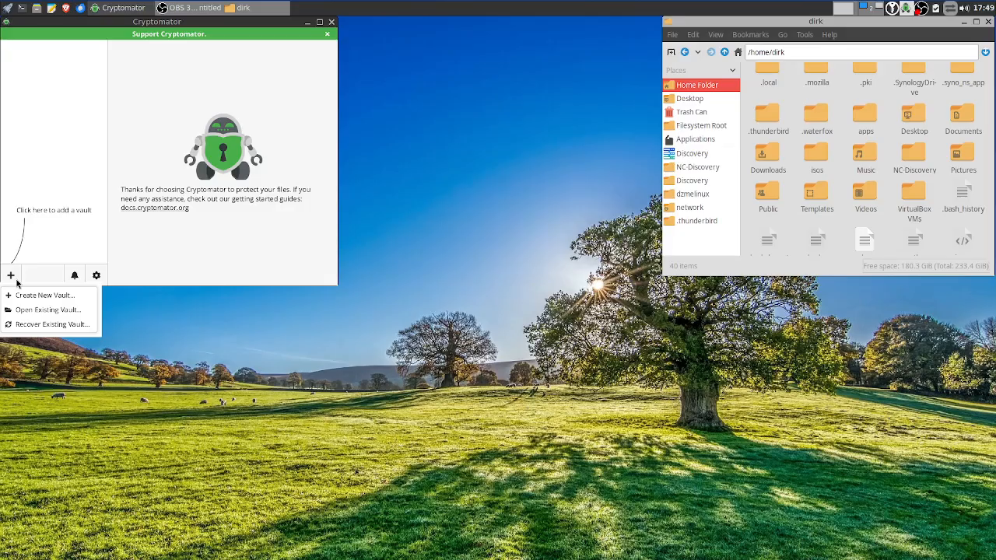
Name the new vault ThunderBird-Profile and store it in a custom location in the home folder
{"action": "left_click", "coordinate": [37, 295]}
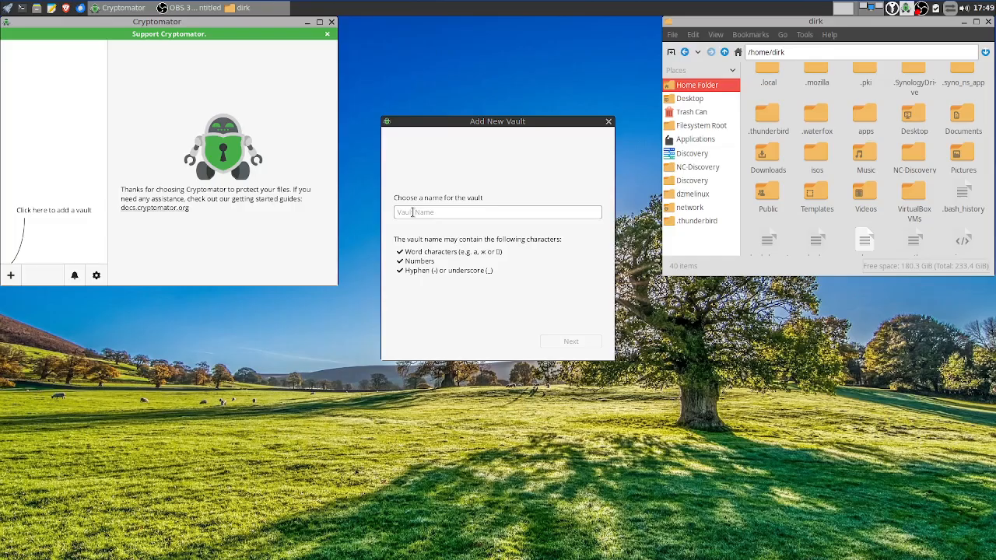
{"action": "type", "text": "Thunder"}
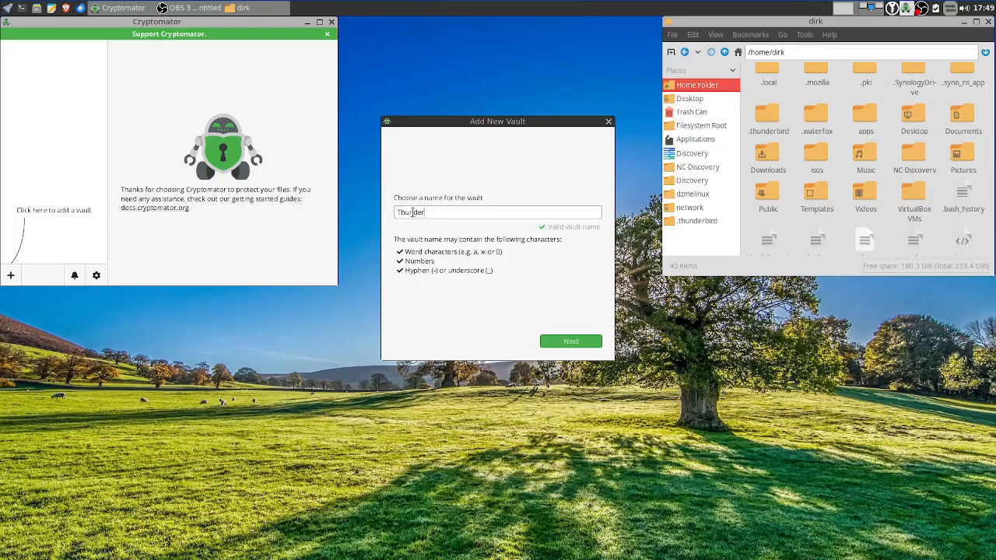
{"action": "type", "text": "Bird-Profile"}
{"action": "left_click", "coordinate": [569, 345]}
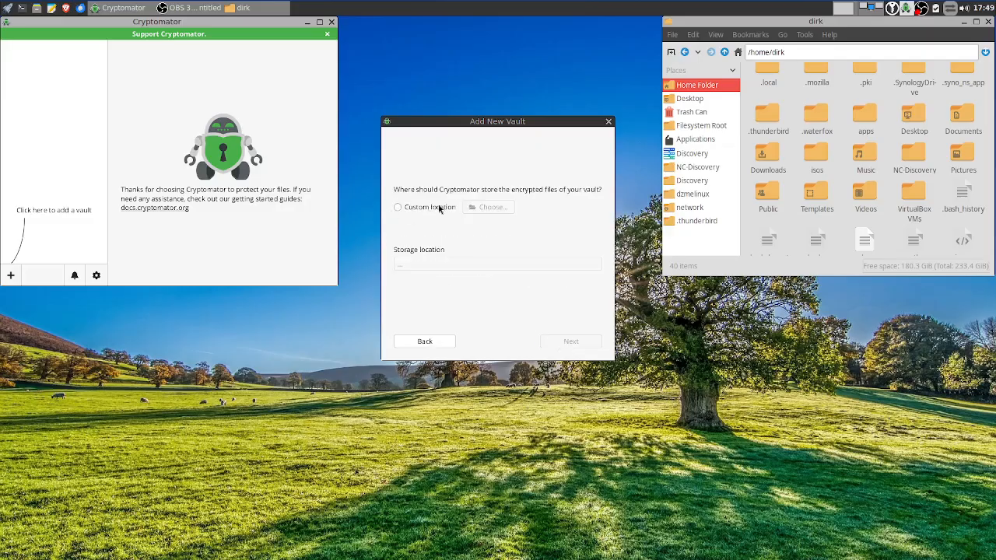
{"action": "left_click", "coordinate": [439, 208]}
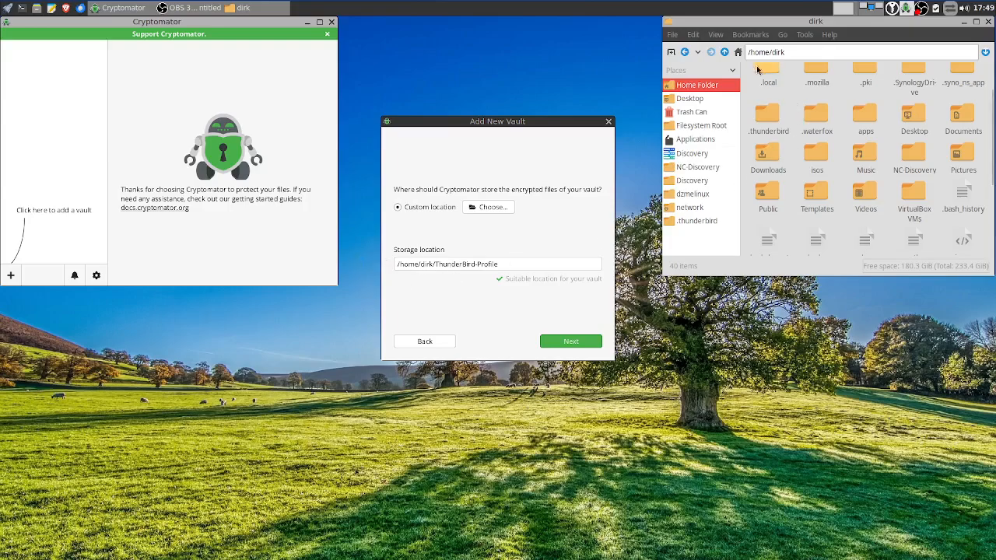
{"action": "left_click", "coordinate": [722, 37]}
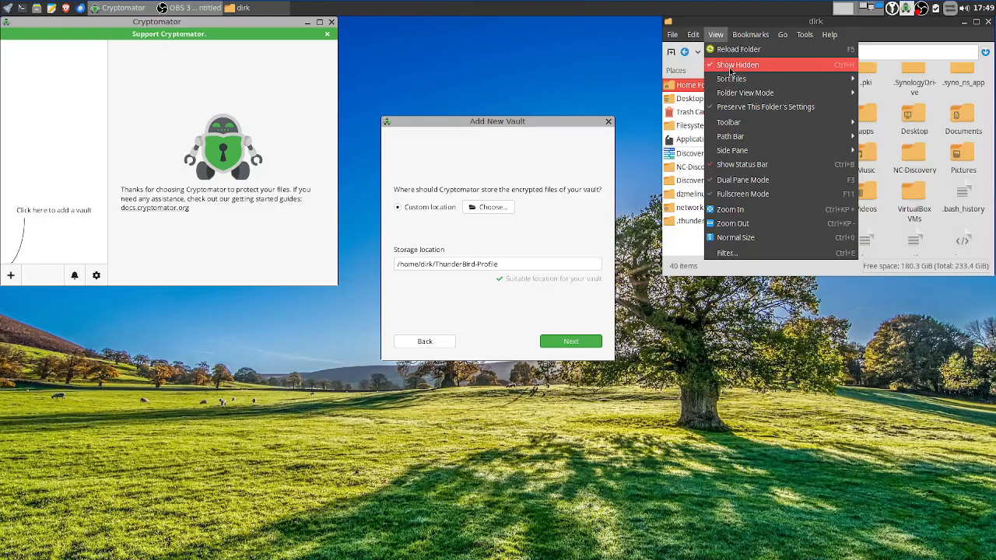
{"action": "left_click", "coordinate": [730, 67]}
{"action": "left_click", "coordinate": [570, 344]}
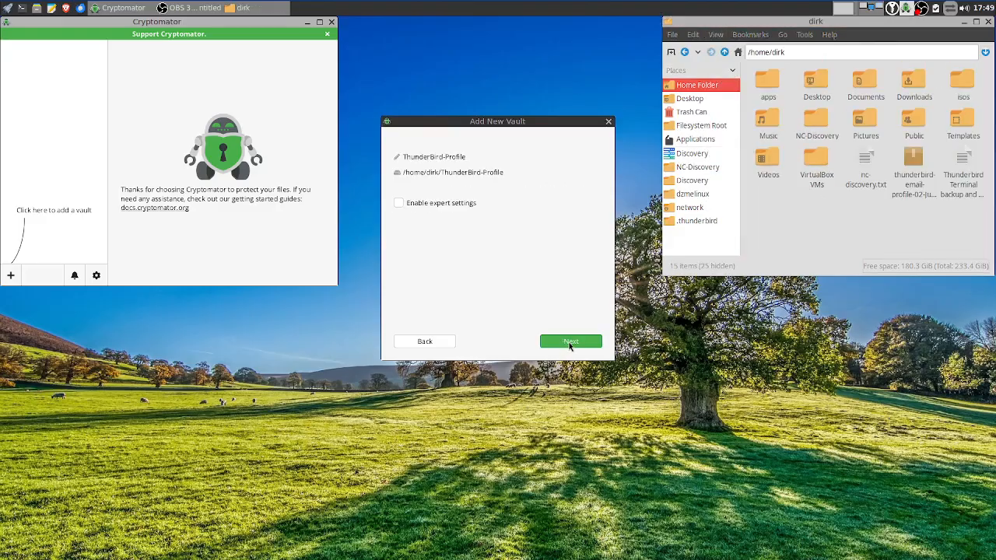
Set and confirm the vault password, decline a recovery key, and create the vault
{"action": "left_click", "coordinate": [428, 203]}
{"action": "left_click", "coordinate": [414, 205]}
{"action": "left_click", "coordinate": [566, 345]}
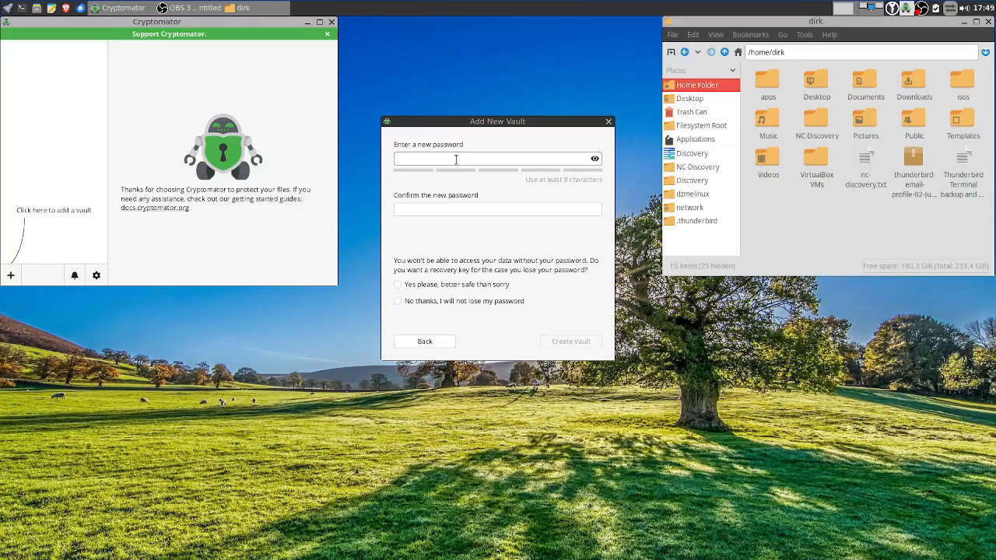
{"action": "type", "text": "abcdefgh"}
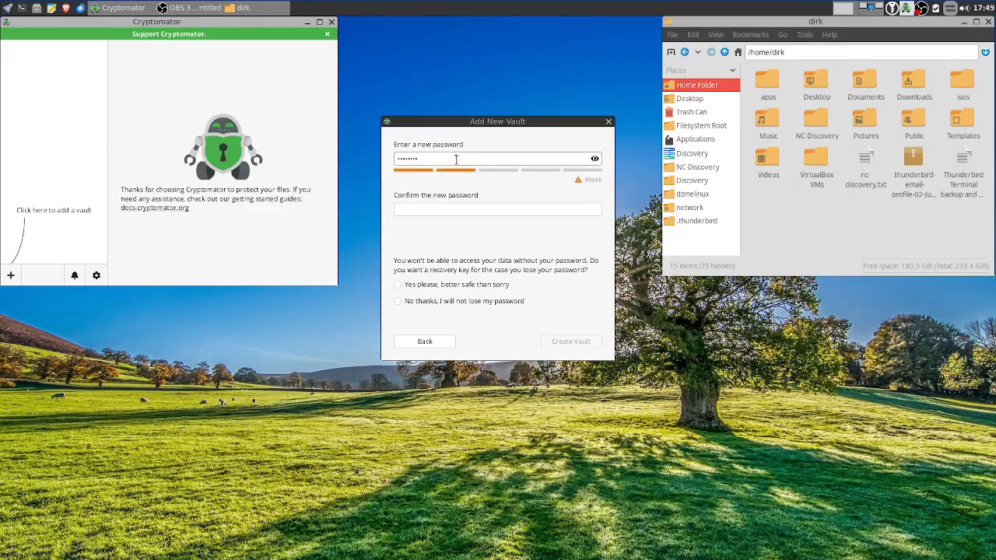
{"action": "key", "text": "Tab"}
{"action": "type", "text": "abcdefgh"}
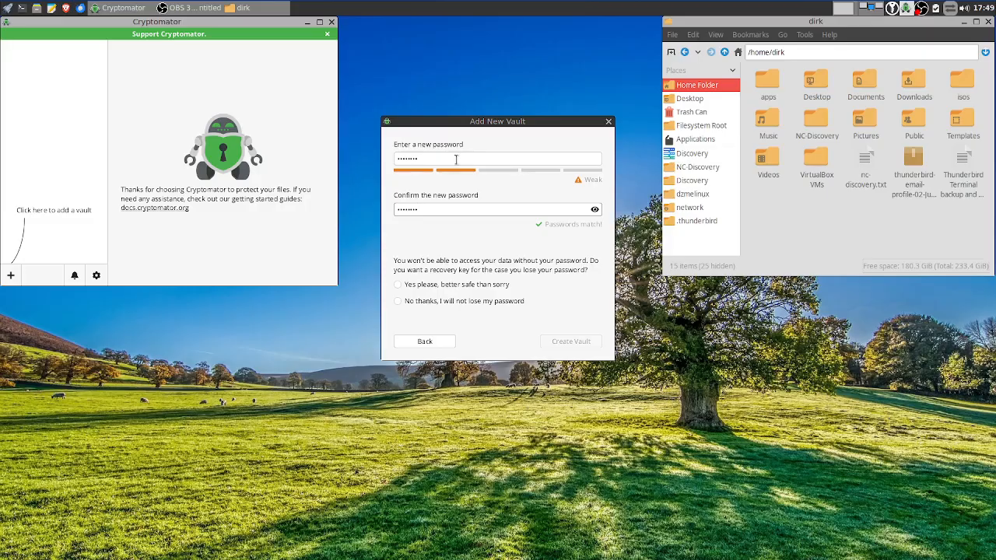
{"action": "left_click", "coordinate": [458, 286]}
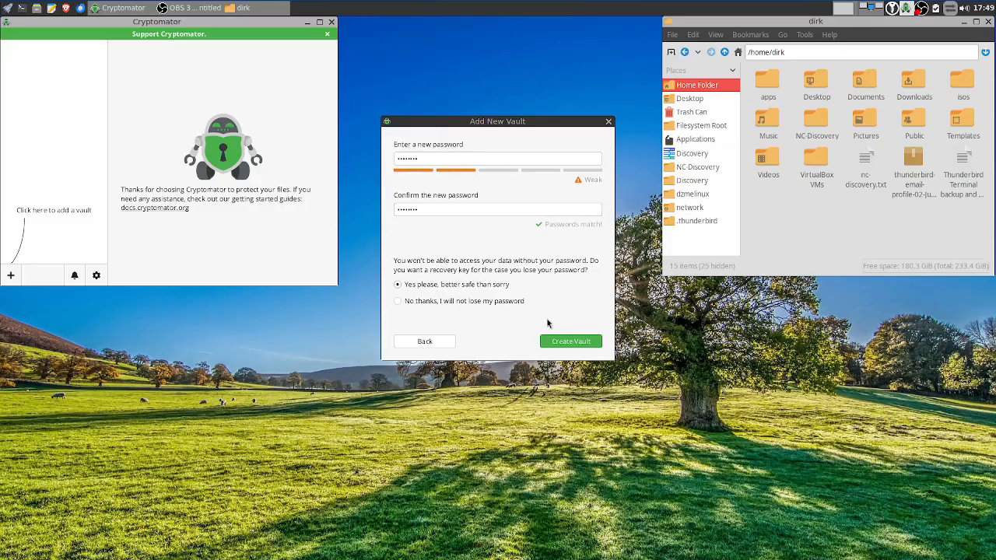
{"action": "left_click", "coordinate": [423, 302]}
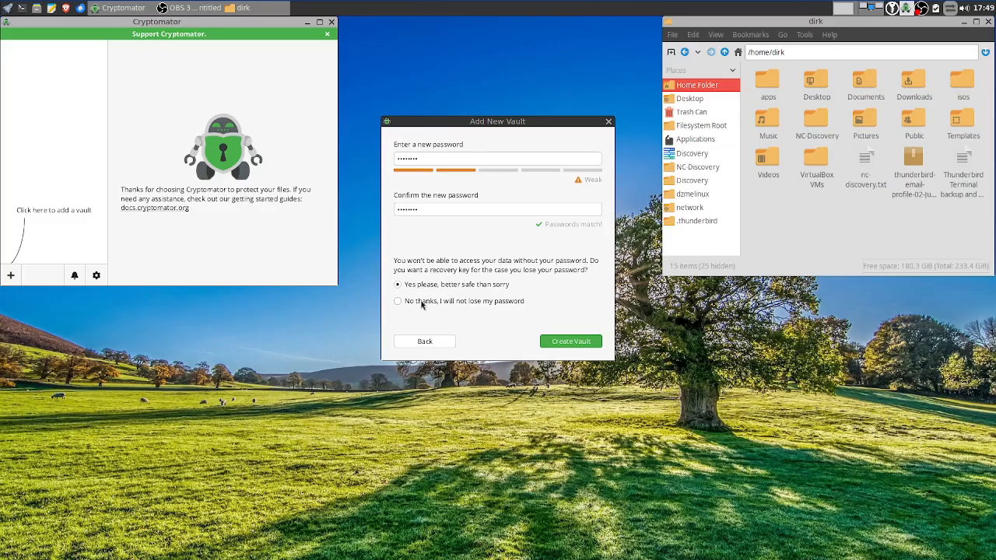
{"action": "left_click", "coordinate": [558, 344]}
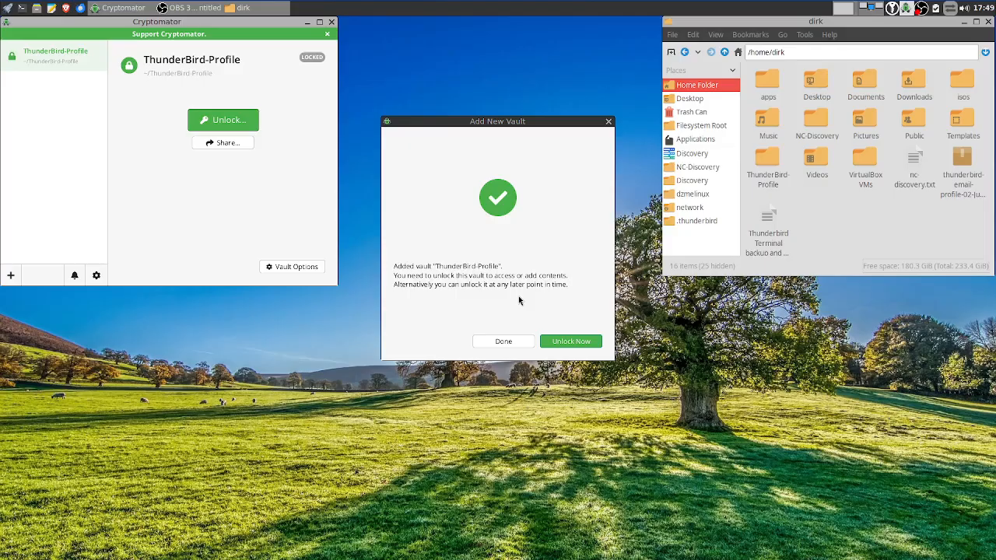
Close the vault-created dialog and inspect the encrypted ThunderBird-Profile folder in the home folder
{"action": "left_click", "coordinate": [502, 342]}
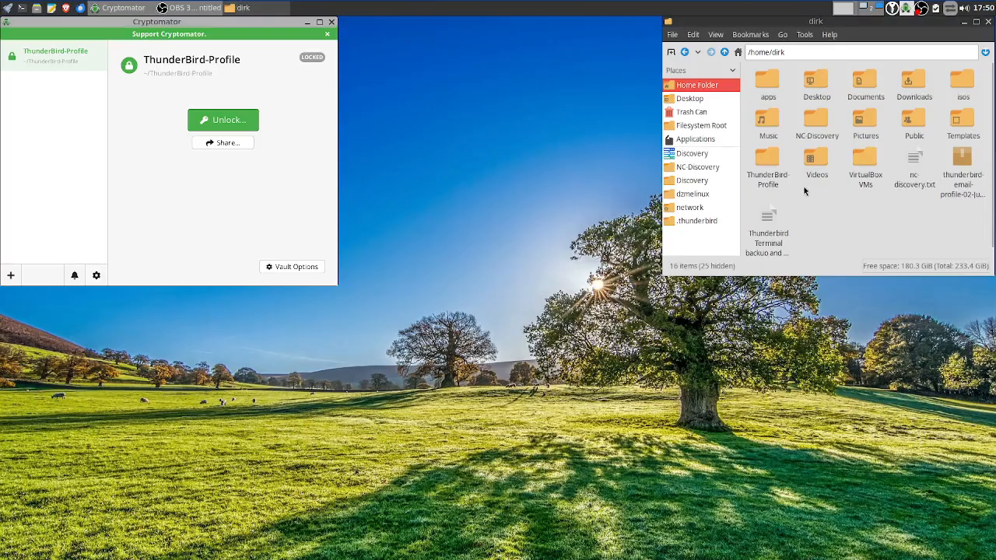
{"action": "left_click", "coordinate": [769, 162]}
{"action": "double_click", "coordinate": [769, 162]}
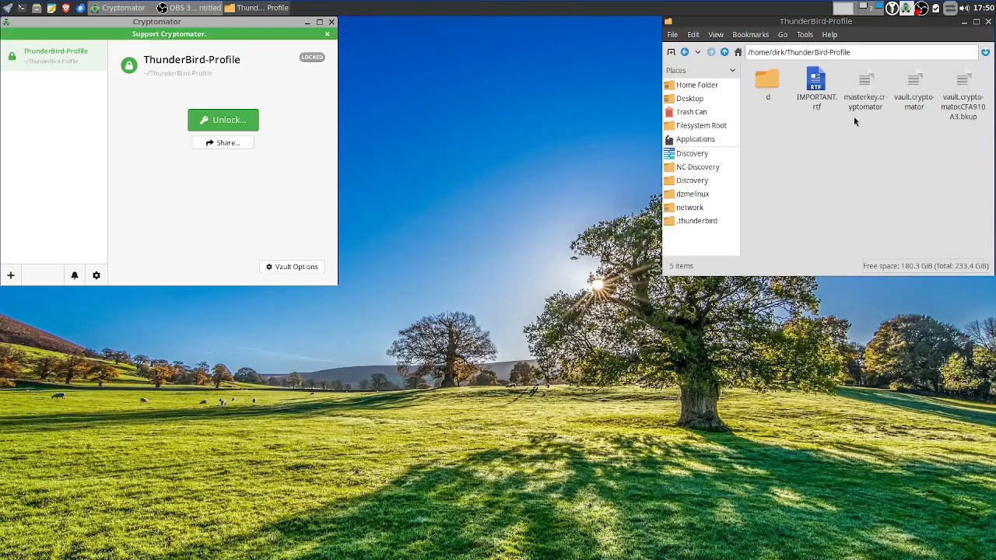
{"action": "left_click", "coordinate": [724, 53]}
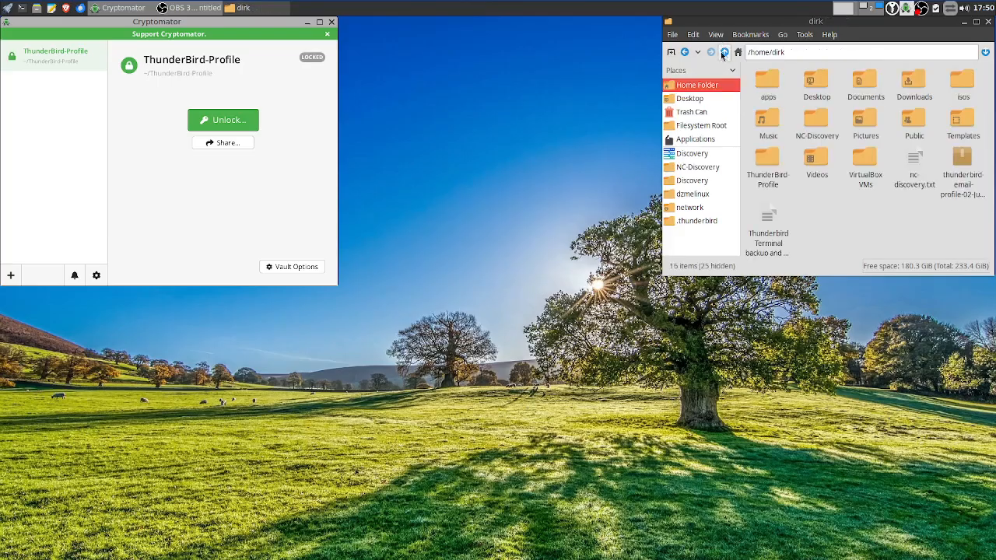
Unlock ThunderBird-Profile with its password and dismiss the success notice, remembering the choice
{"action": "left_click", "coordinate": [231, 126]}
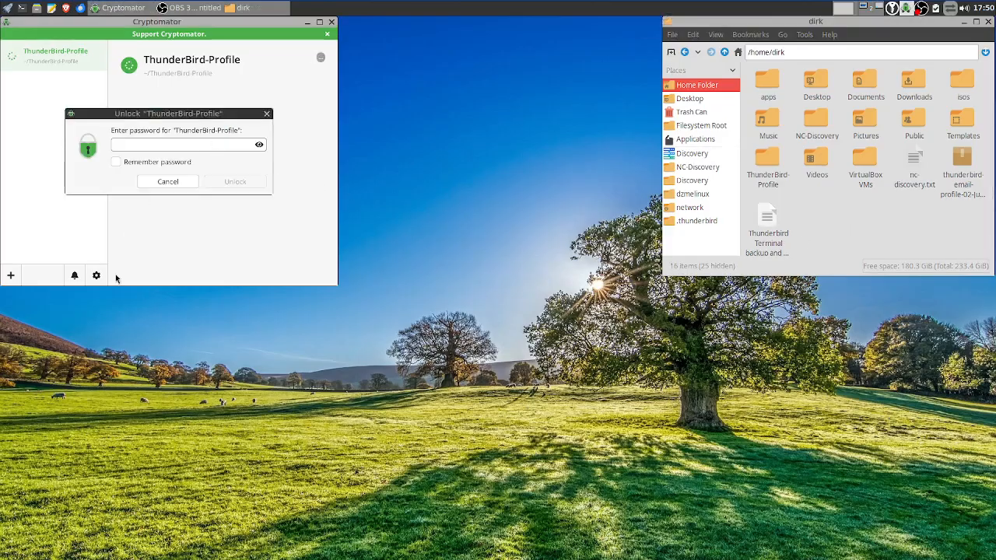
{"action": "type", "text": "•"}
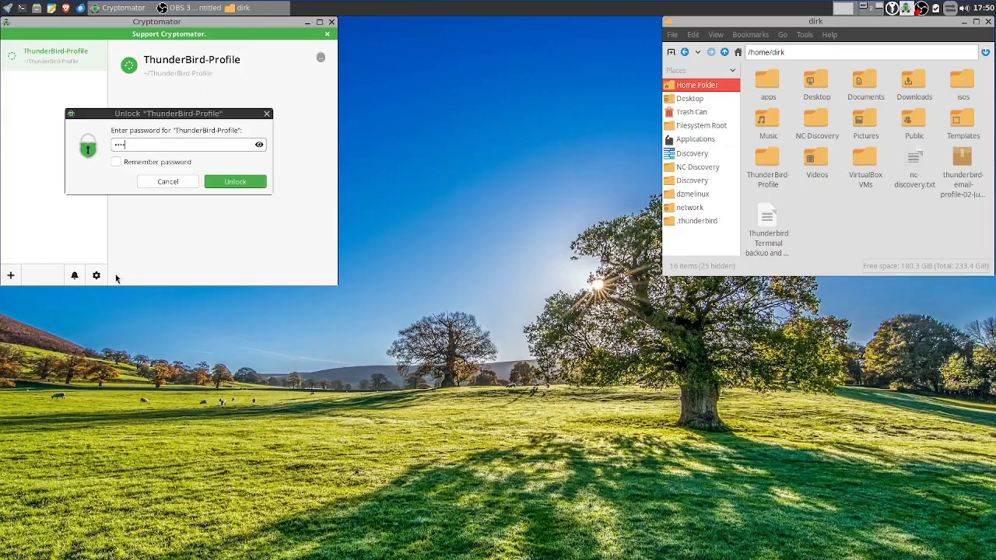
{"action": "key", "text": "Return"}
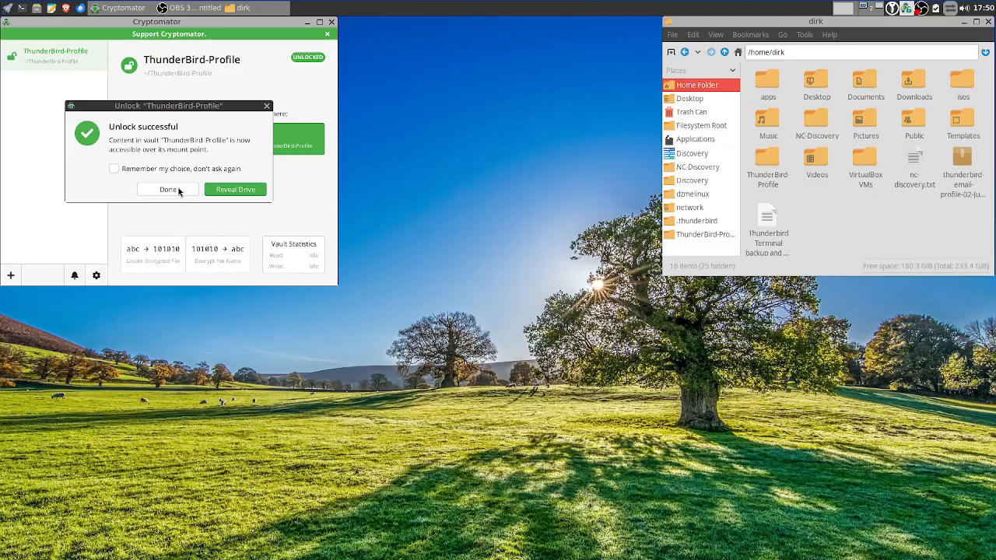
{"action": "left_click", "coordinate": [178, 192]}
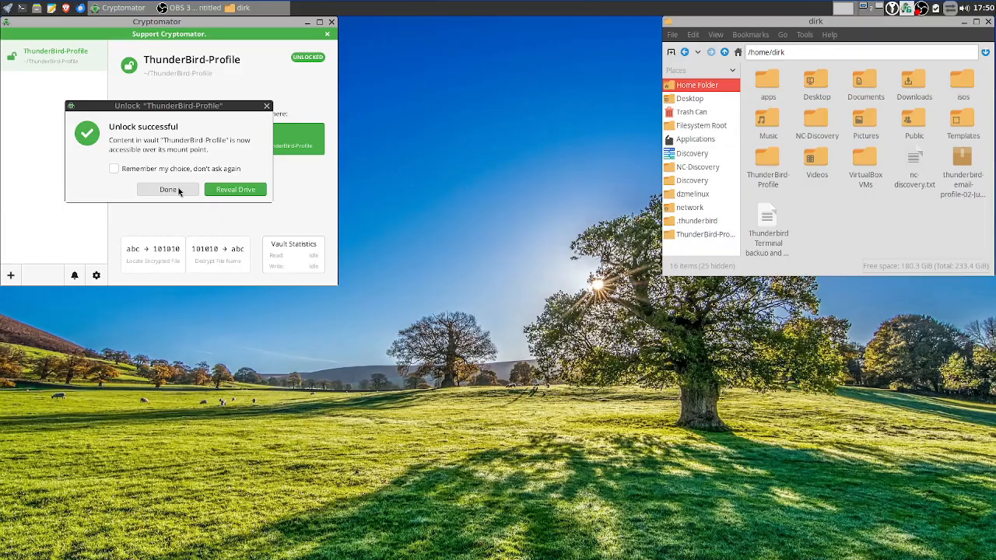
{"action": "left_click", "coordinate": [166, 172]}
{"action": "left_click", "coordinate": [175, 190]}
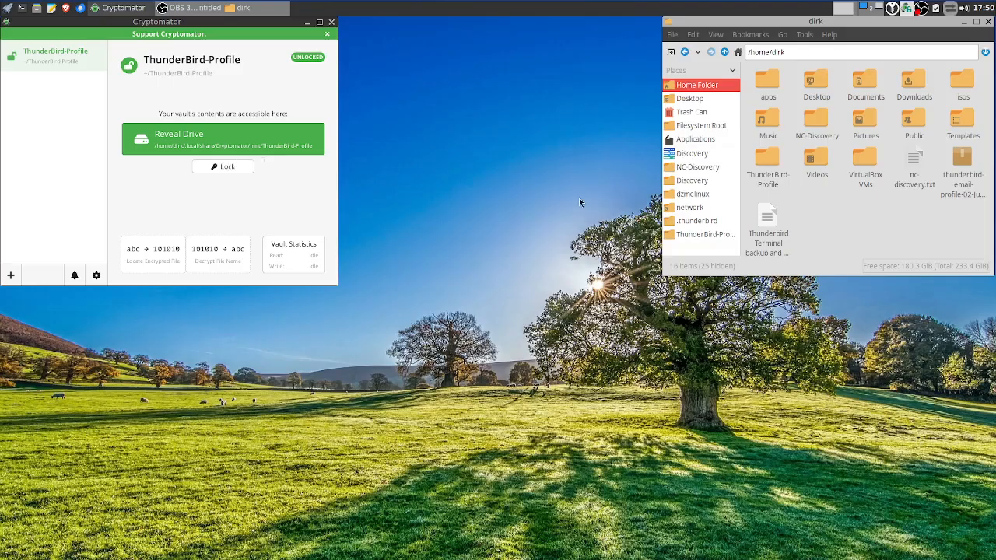
Compare the encrypted ~/ThunderBird-Profile folder with the mounted vault, ending in the mount holding WELCOME.rtf
{"action": "left_click", "coordinate": [705, 236]}
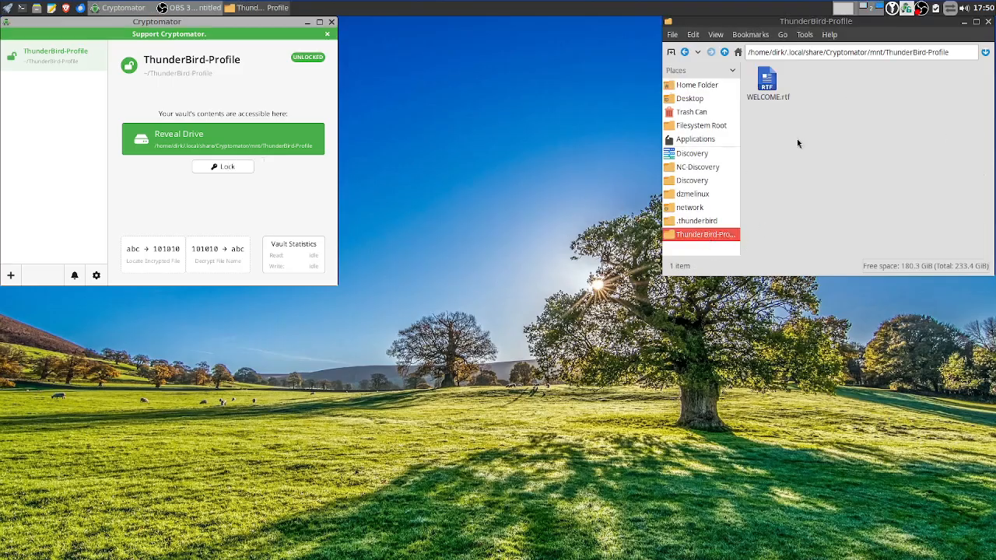
{"action": "left_click", "coordinate": [690, 87]}
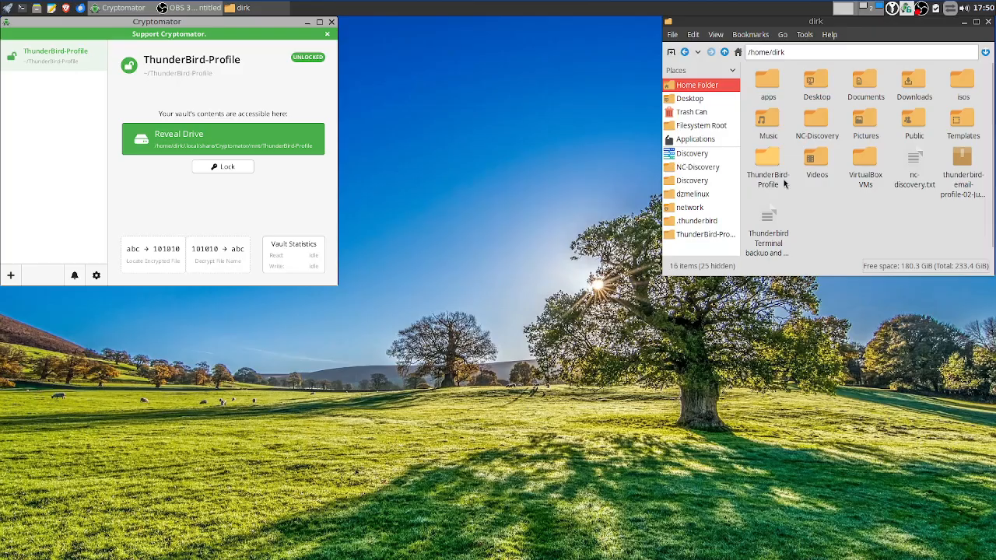
{"action": "double_click", "coordinate": [767, 159]}
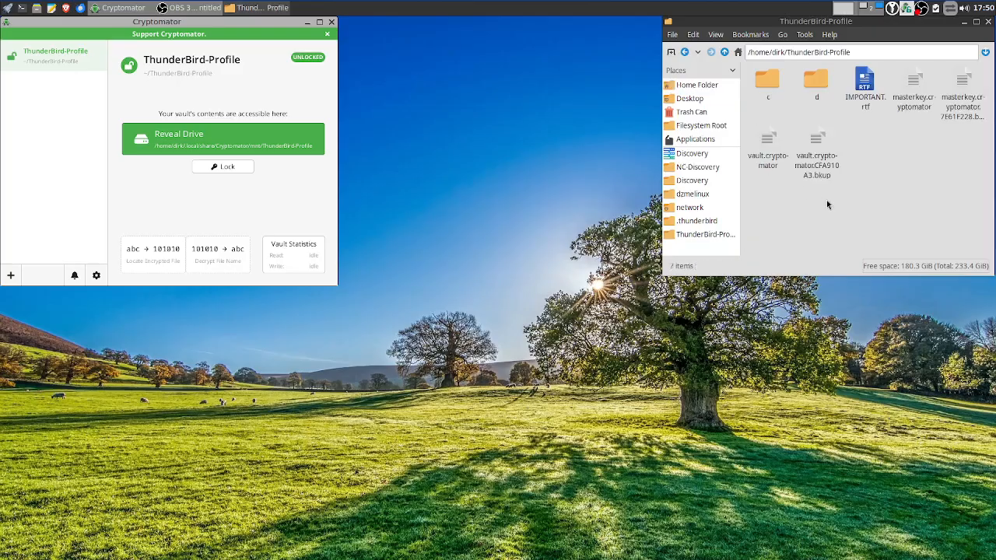
{"action": "left_click", "coordinate": [725, 53]}
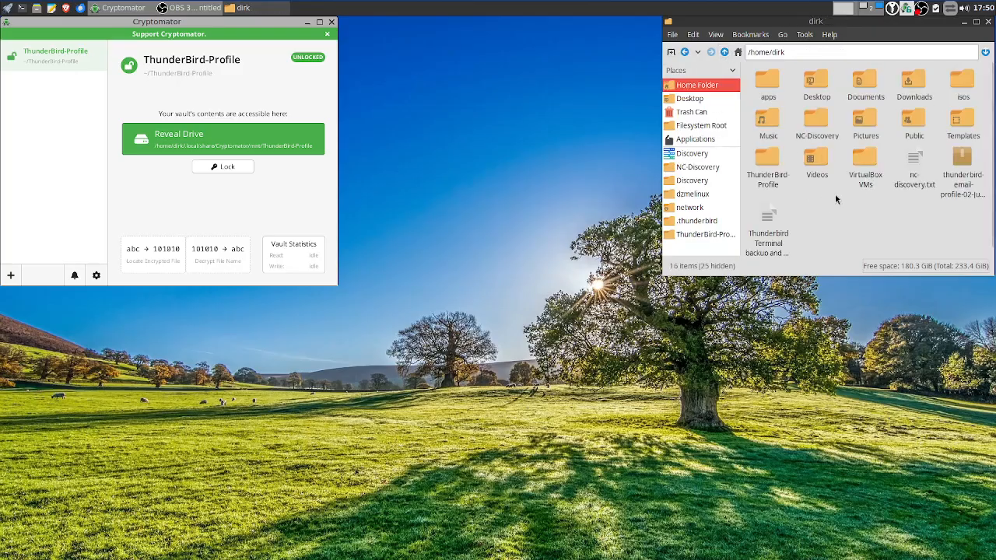
{"action": "double_click", "coordinate": [769, 164]}
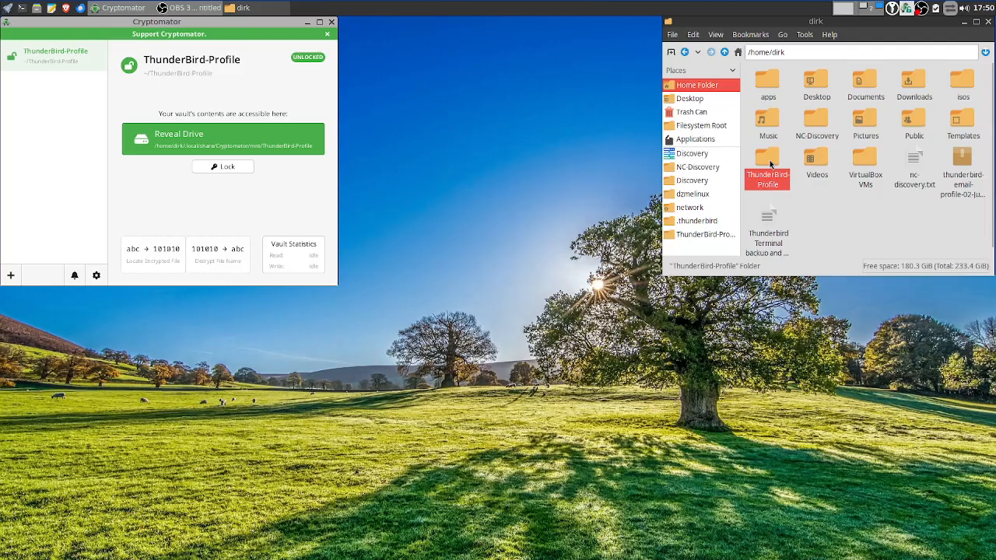
{"action": "left_click", "coordinate": [725, 52]}
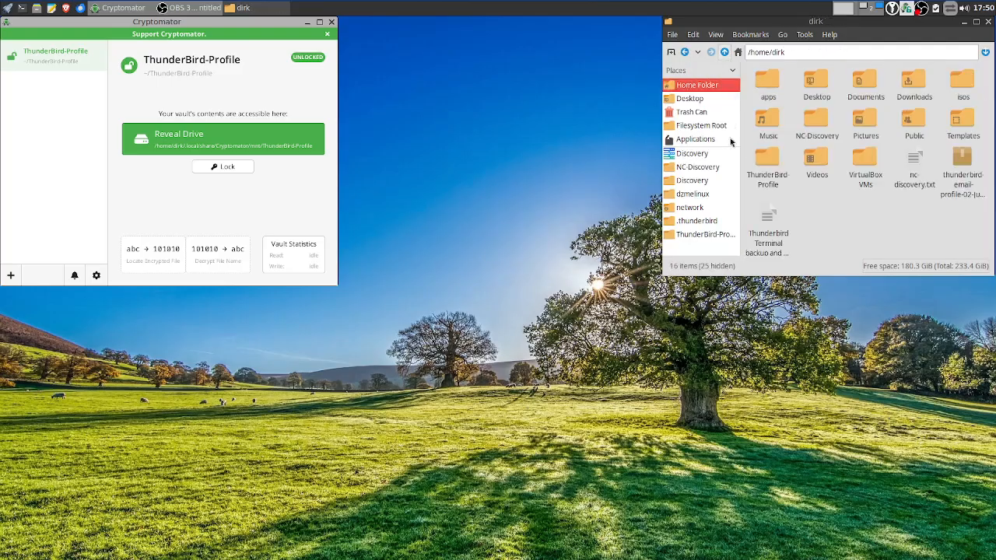
{"action": "left_click", "coordinate": [703, 234]}
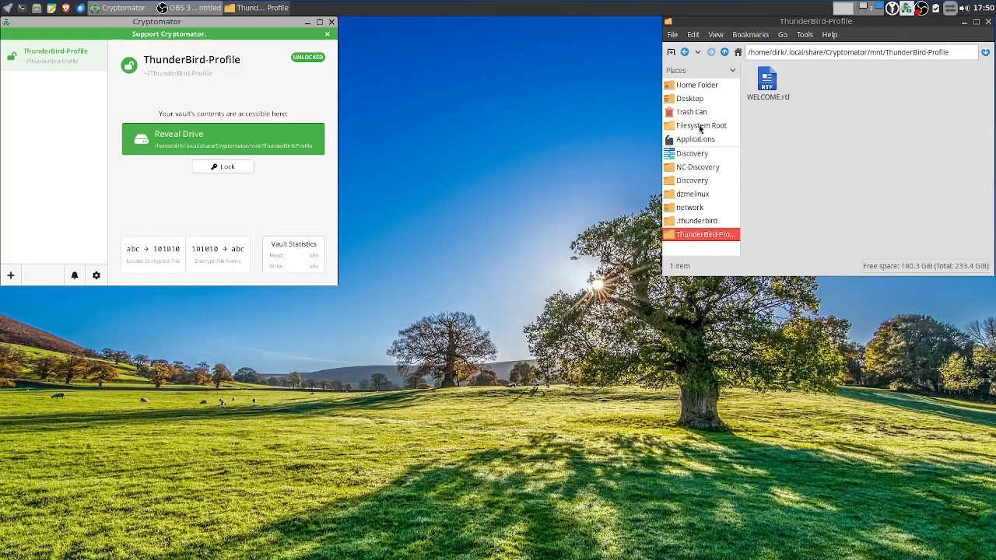
{"action": "left_click", "coordinate": [698, 90]}
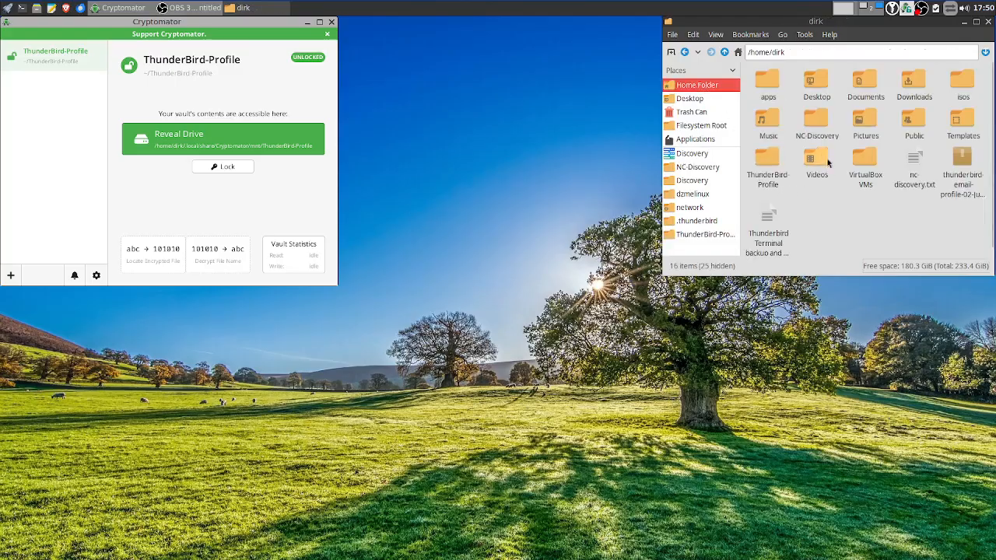
{"action": "double_click", "coordinate": [770, 165]}
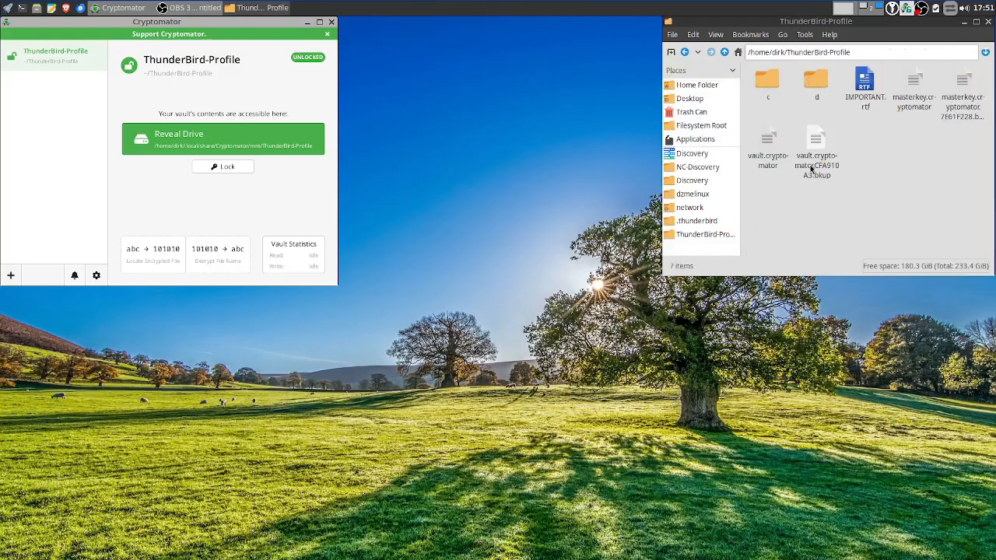
{"action": "left_click", "coordinate": [724, 53]}
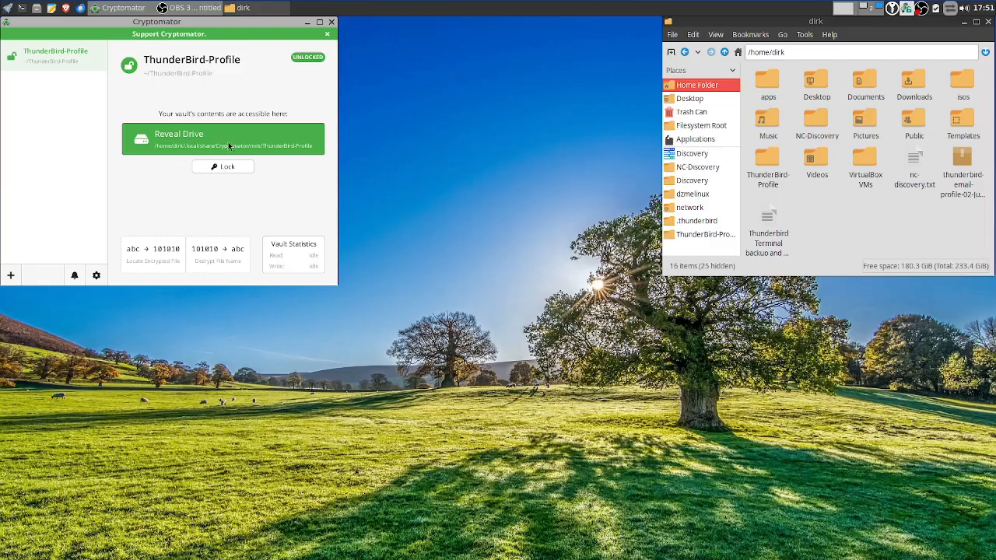
{"action": "left_click", "coordinate": [704, 235]}
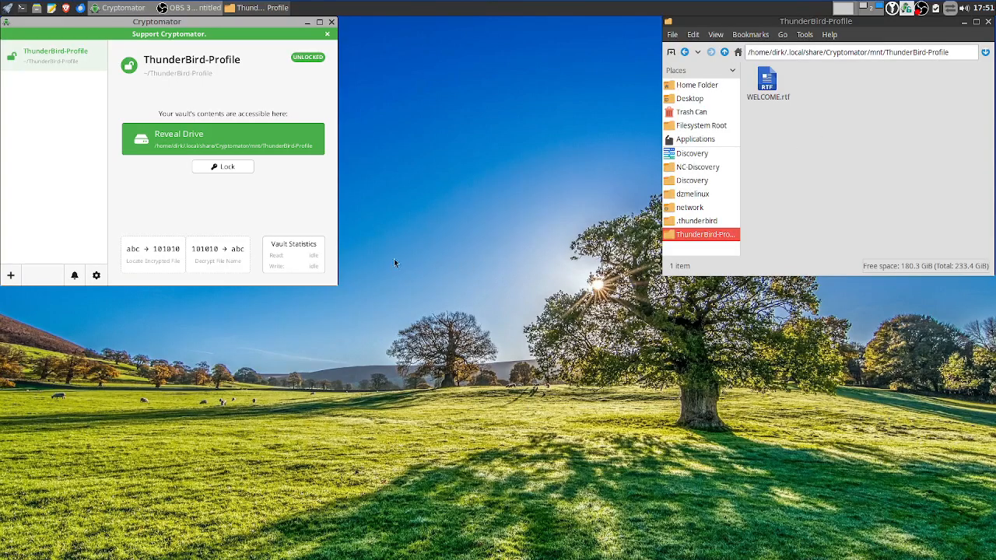
Launch a second file manager window from the desktop menu and move it lower
{"action": "right_click", "coordinate": [35, 361]}
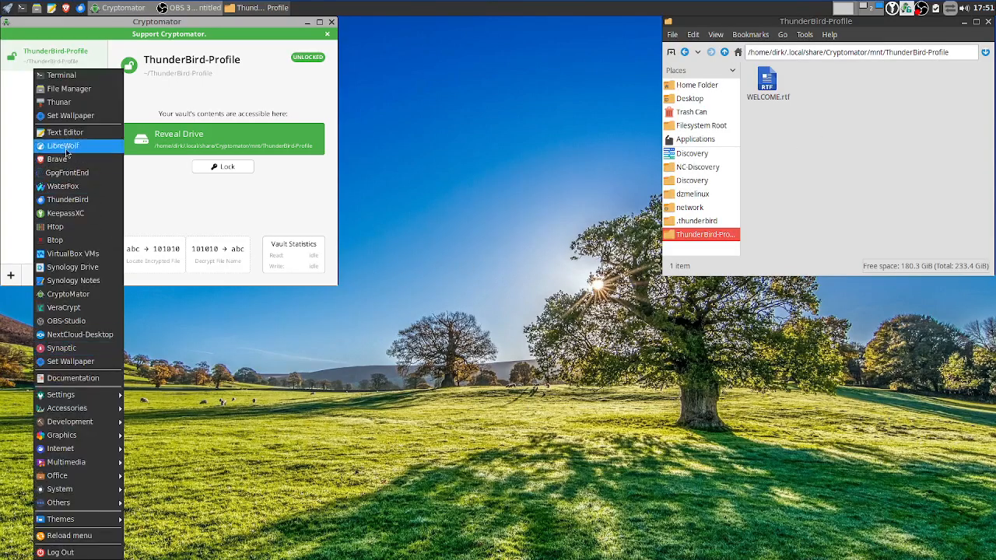
{"action": "left_click", "coordinate": [68, 102]}
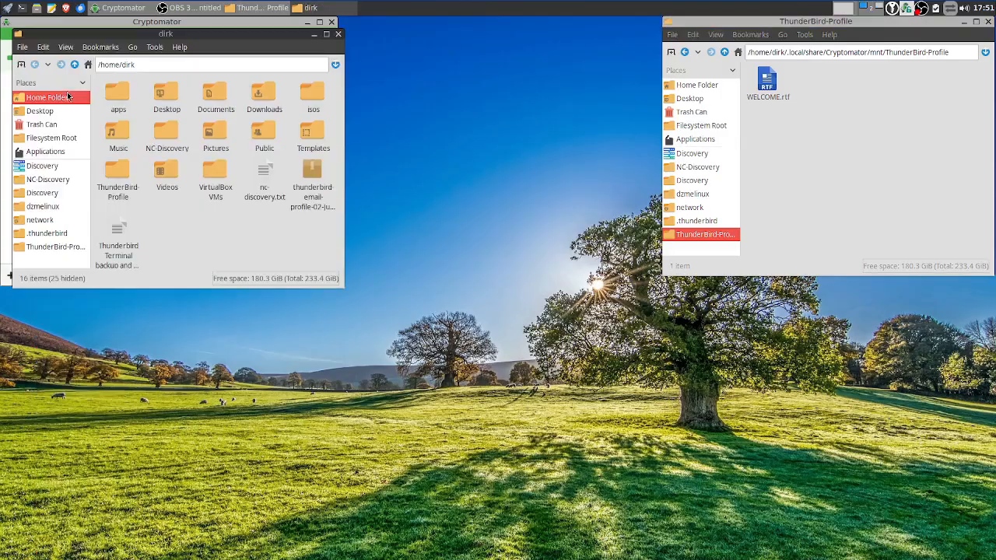
{"action": "left_click_drag", "start_coordinate": [169, 41], "coordinate": [208, 245]}
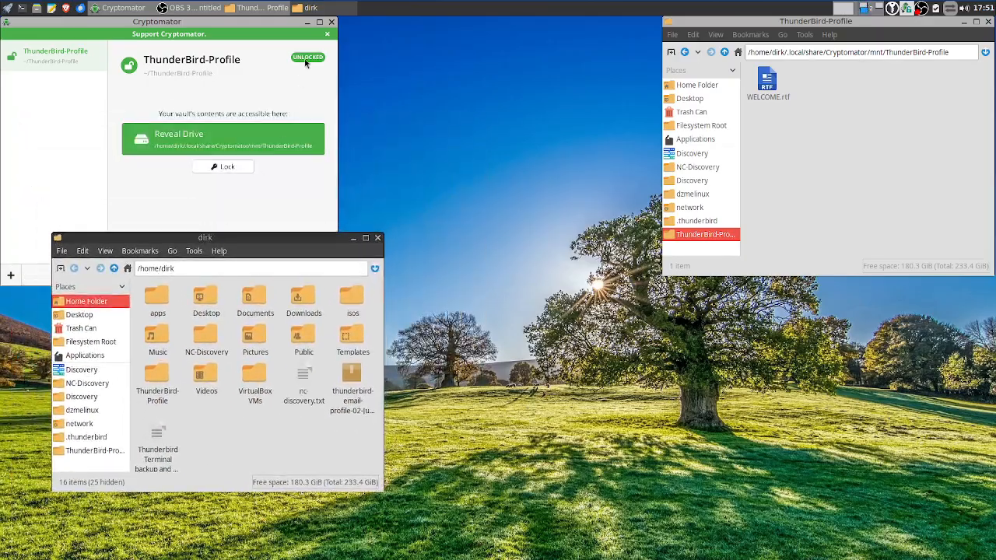
Close Cryptomator, move the home window to the top-left, and show hidden files (41 items)
{"action": "left_click", "coordinate": [332, 23]}
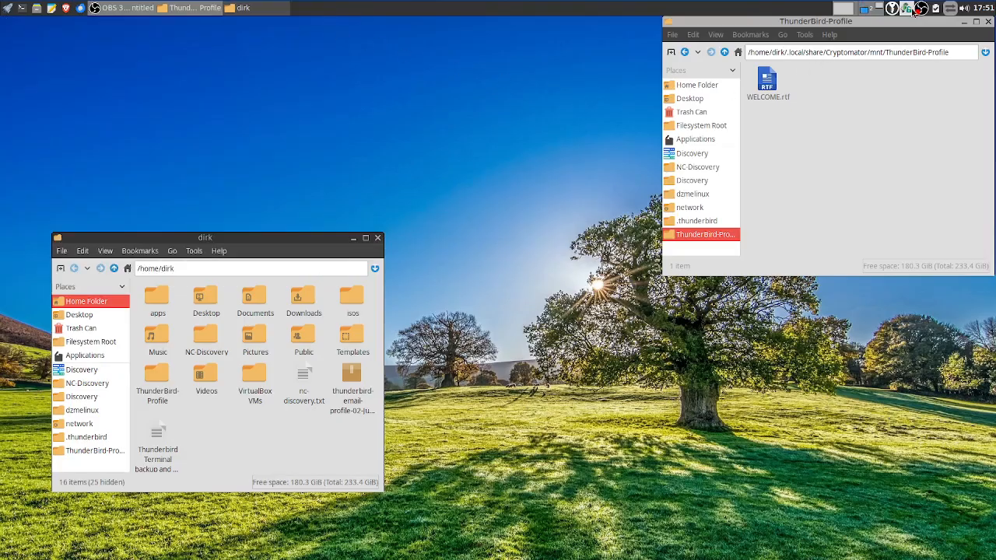
{"action": "left_click_drag", "start_coordinate": [233, 232], "coordinate": [190, 25]}
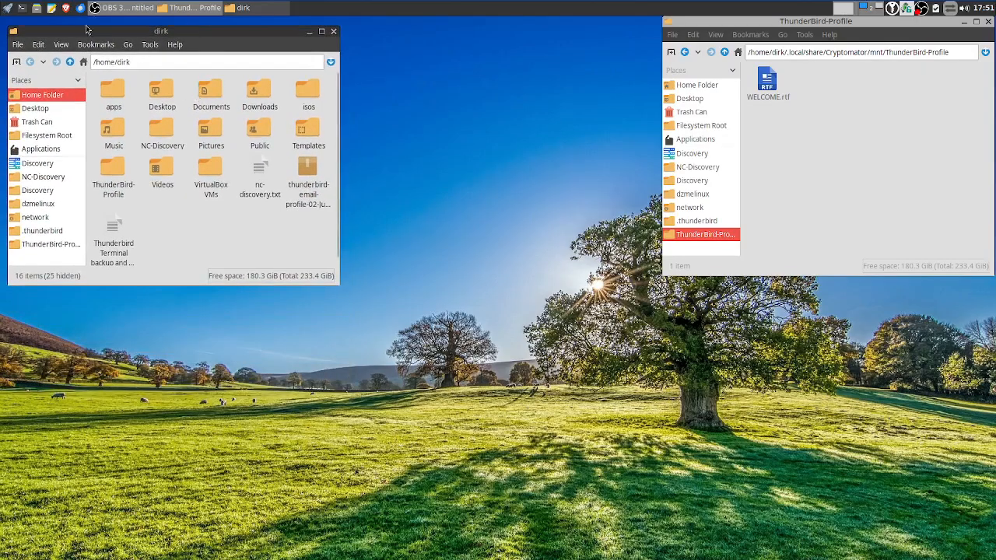
{"action": "left_click", "coordinate": [63, 45]}
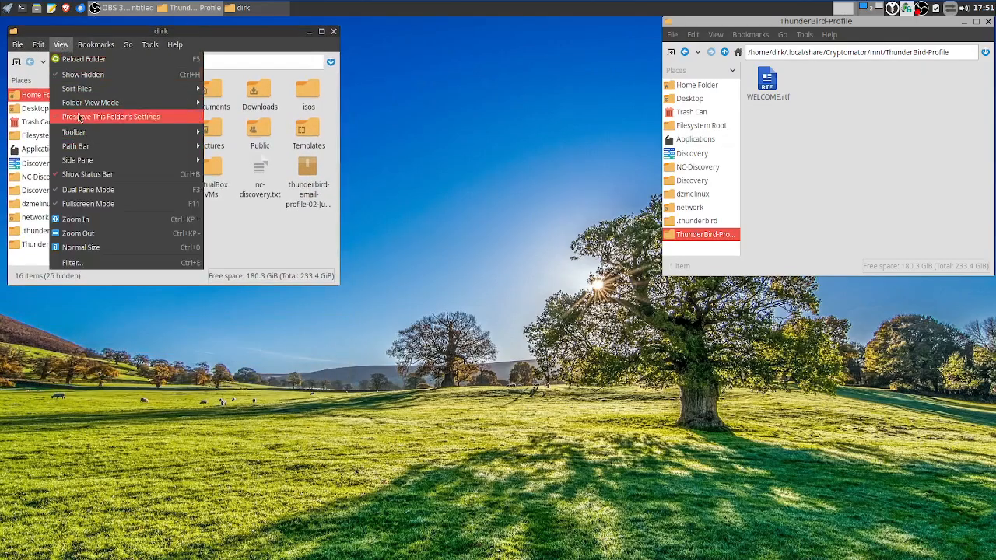
{"action": "left_click", "coordinate": [82, 75]}
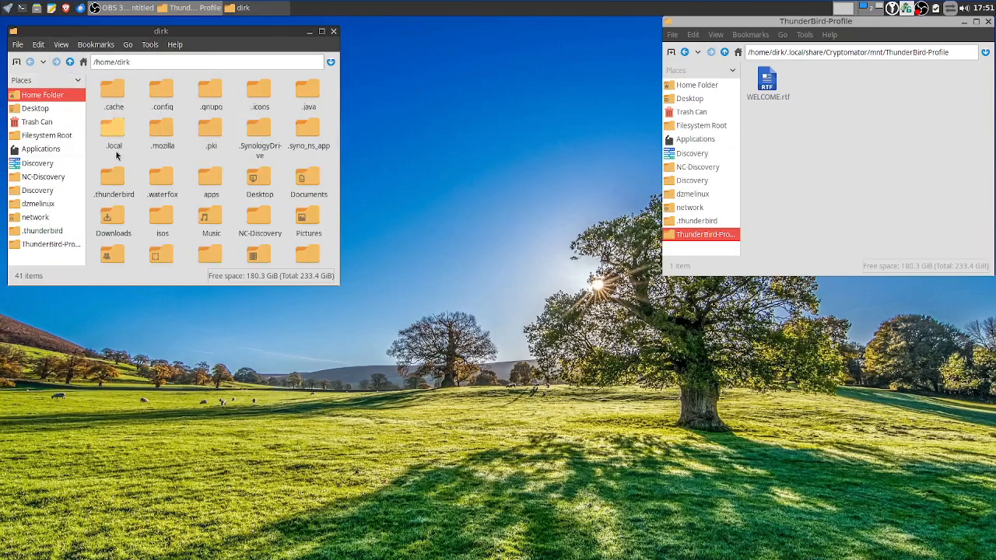
Cut the six profile items from .thunderbird and paste them into the mounted ThunderBird-Profile vault
{"action": "double_click", "coordinate": [120, 189]}
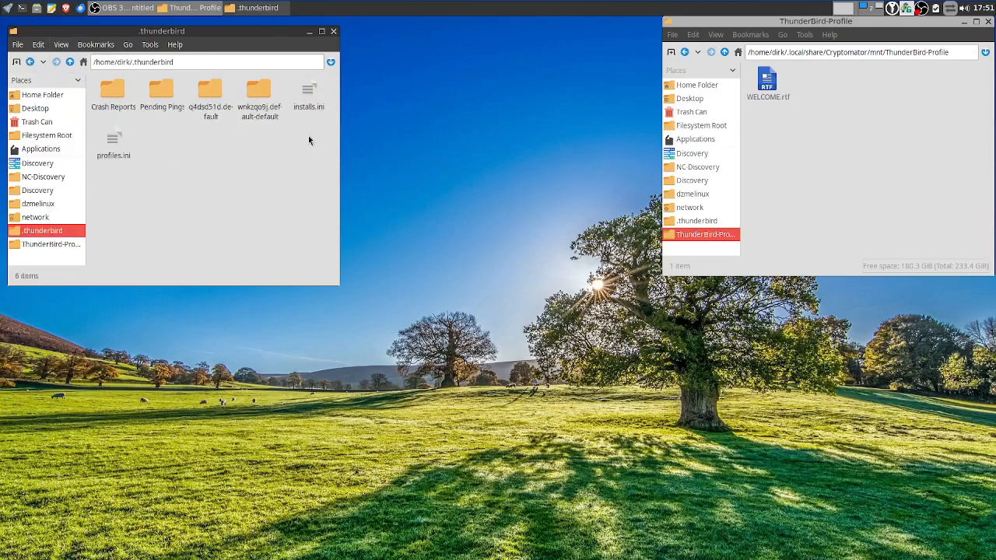
{"action": "left_click_drag", "start_coordinate": [309, 141], "coordinate": [137, 113]}
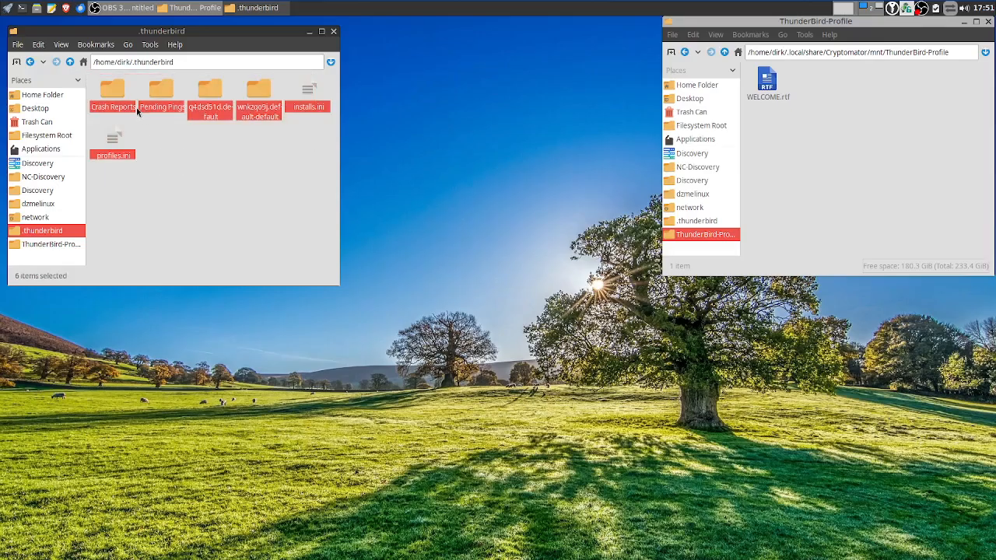
{"action": "right_click", "coordinate": [115, 91]}
{"action": "left_click", "coordinate": [147, 138]}
{"action": "left_click", "coordinate": [845, 104]}
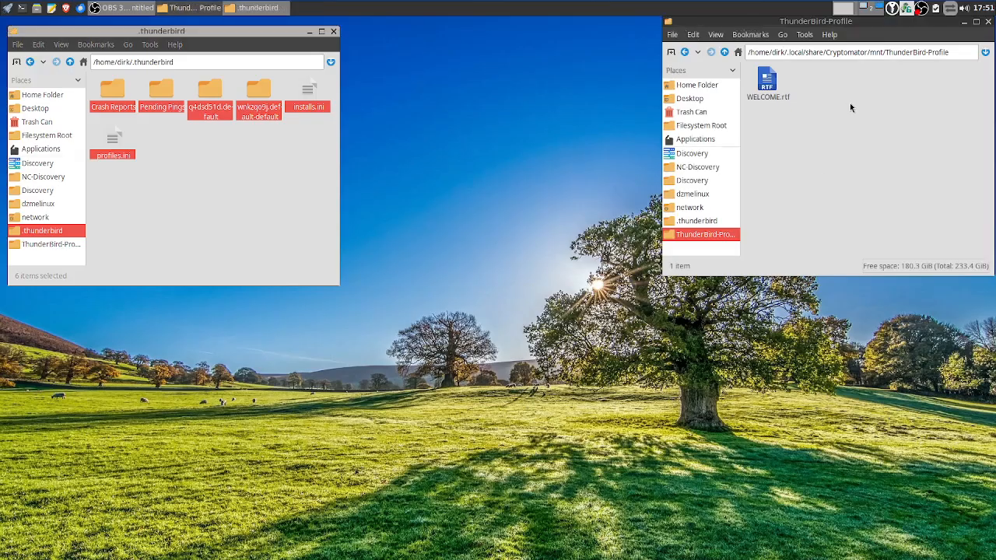
{"action": "right_click", "coordinate": [851, 97]}
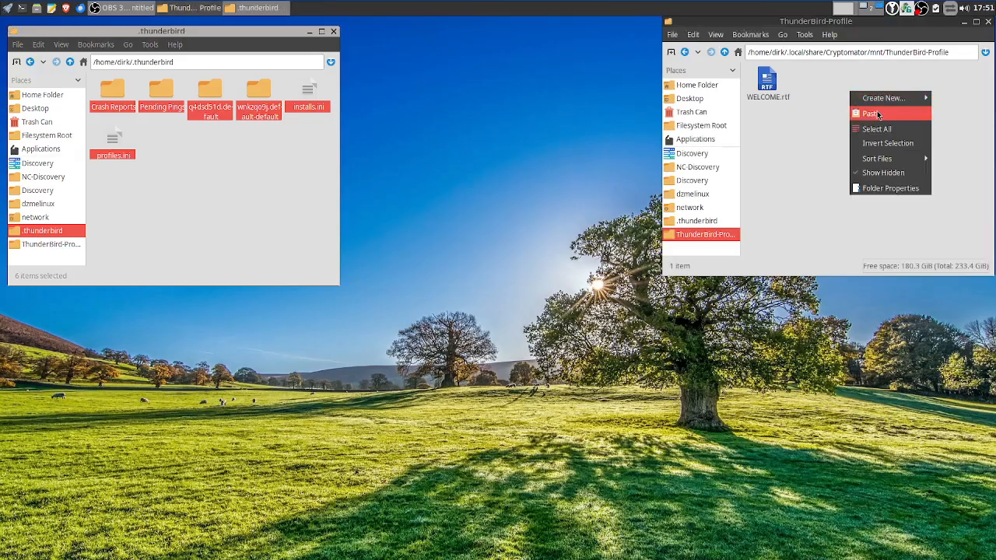
{"action": "left_click", "coordinate": [870, 114]}
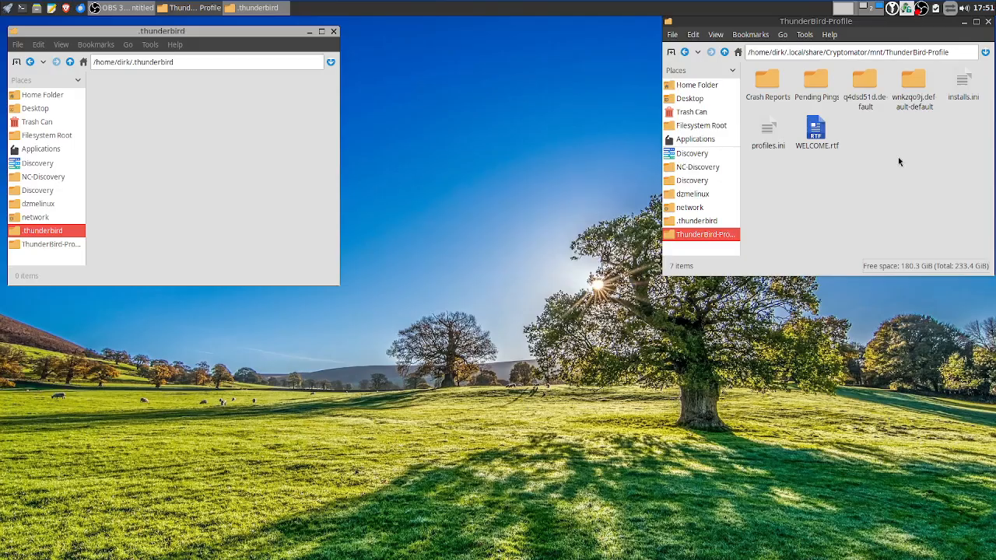
Select the six profile items in the vault and link them into the empty .thunderbird folder
{"action": "left_click", "coordinate": [157, 155]}
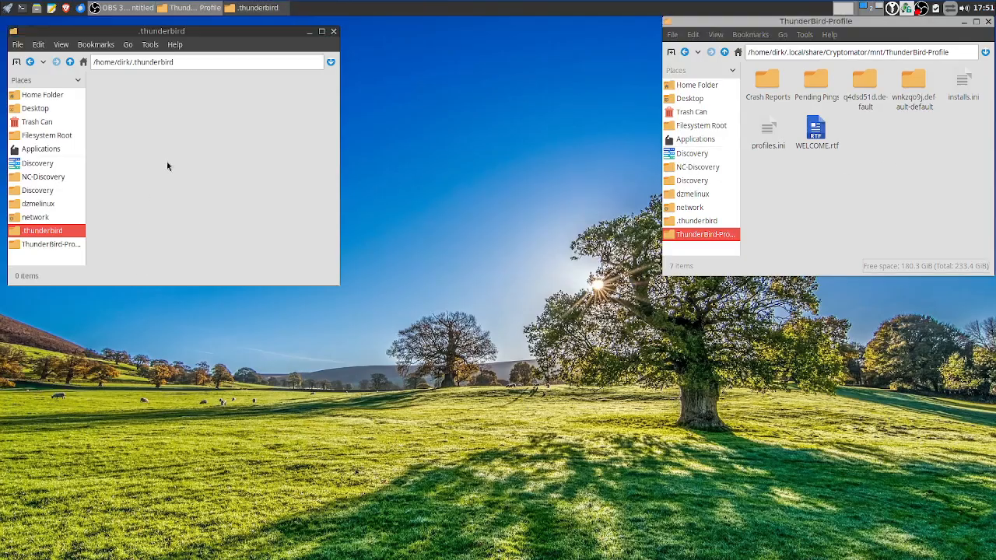
{"action": "left_click_drag", "start_coordinate": [187, 31], "coordinate": [179, 22]}
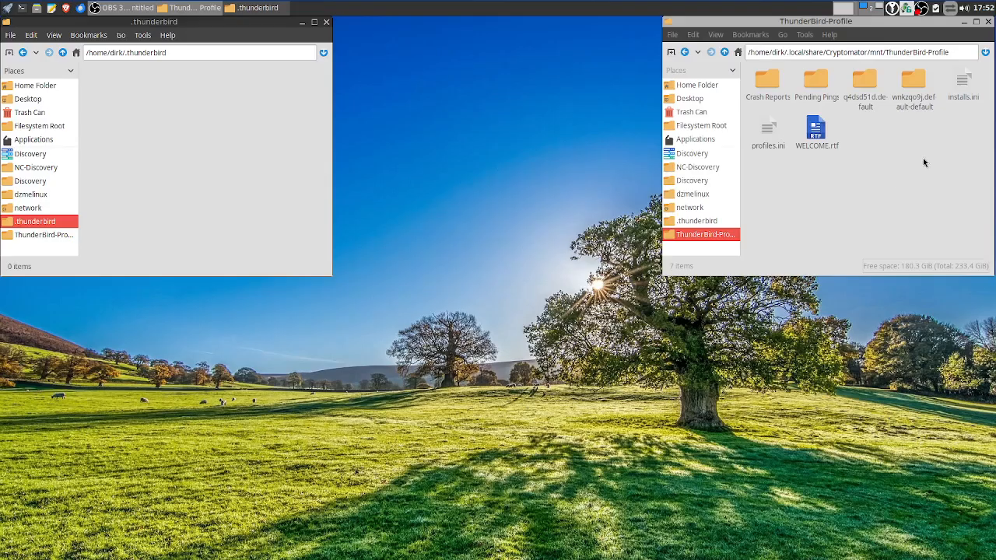
{"action": "left_click_drag", "start_coordinate": [974, 144], "coordinate": [753, 110]}
{"action": "left_click", "coordinate": [817, 131], "text": "ctrl"}
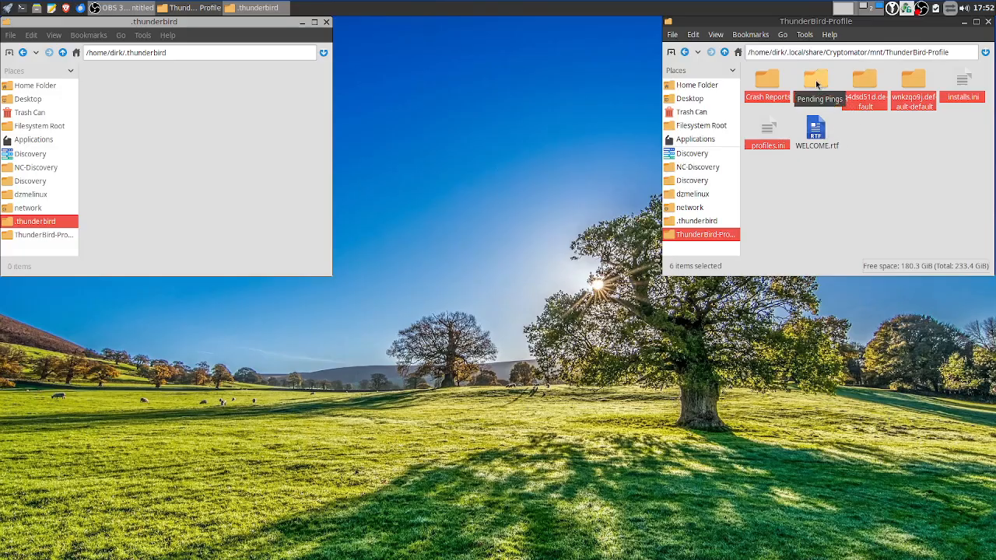
{"action": "left_click_drag", "start_coordinate": [817, 84], "coordinate": [240, 138]}
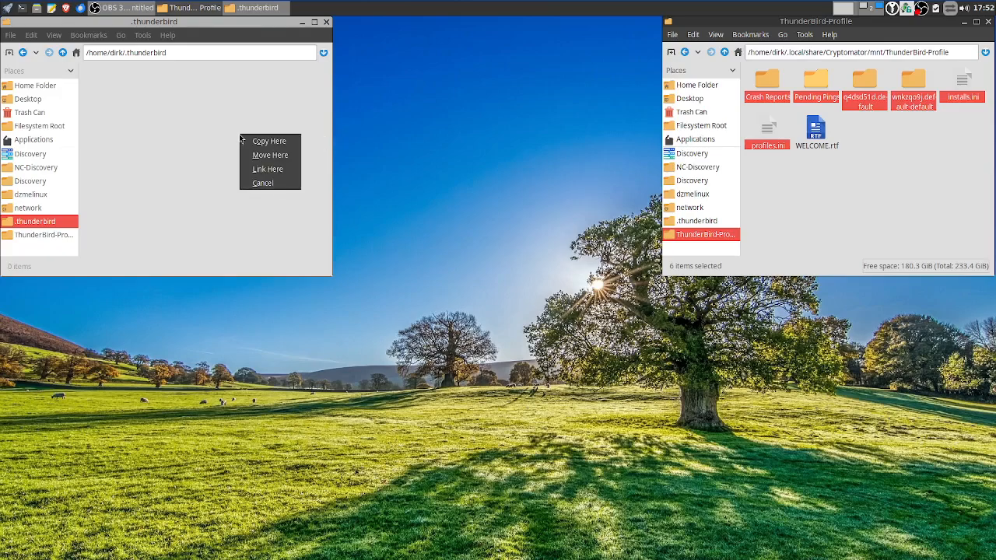
{"action": "left_click", "coordinate": [281, 169]}
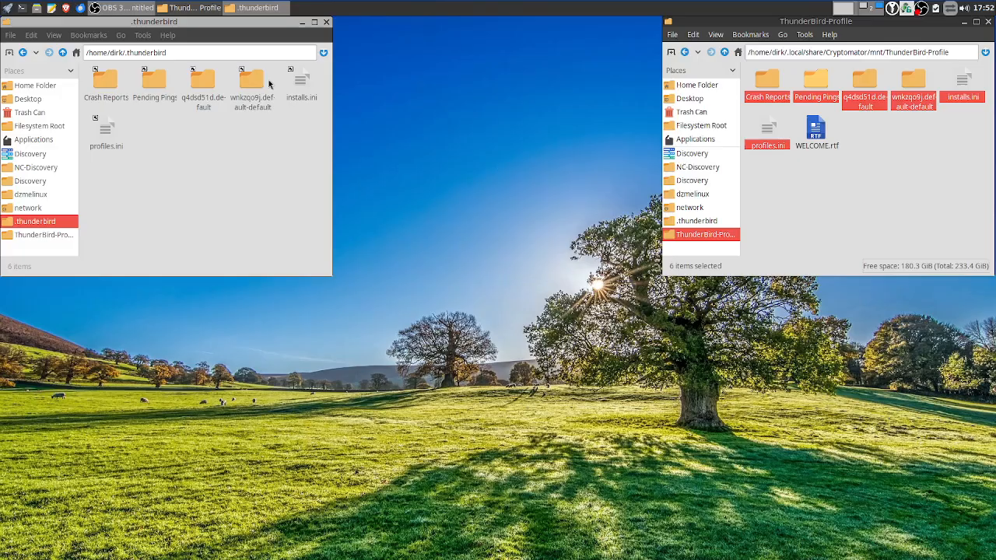
Check that the linked Crash Reports folder opens, then bring back the Cryptomator window
{"action": "double_click", "coordinate": [107, 83]}
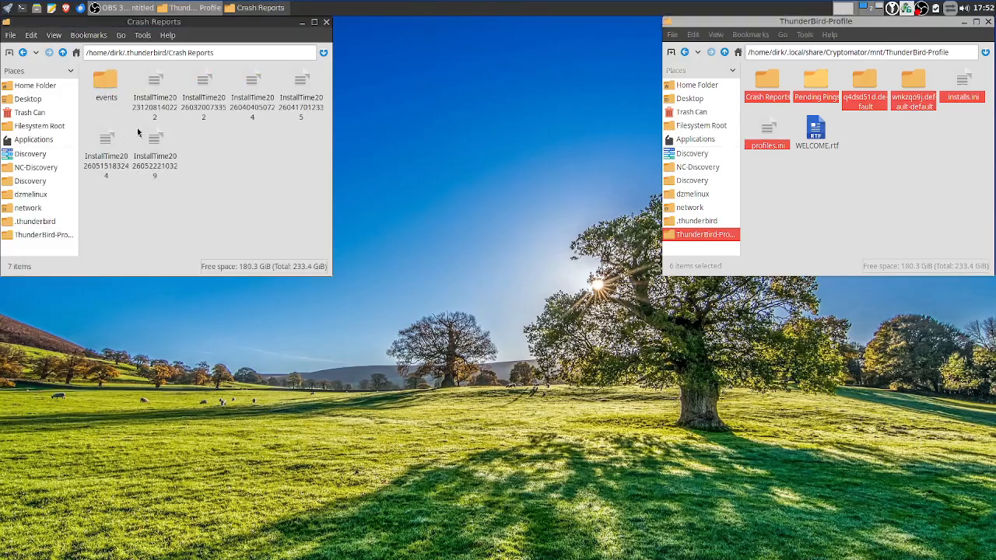
{"action": "left_click", "coordinate": [62, 52]}
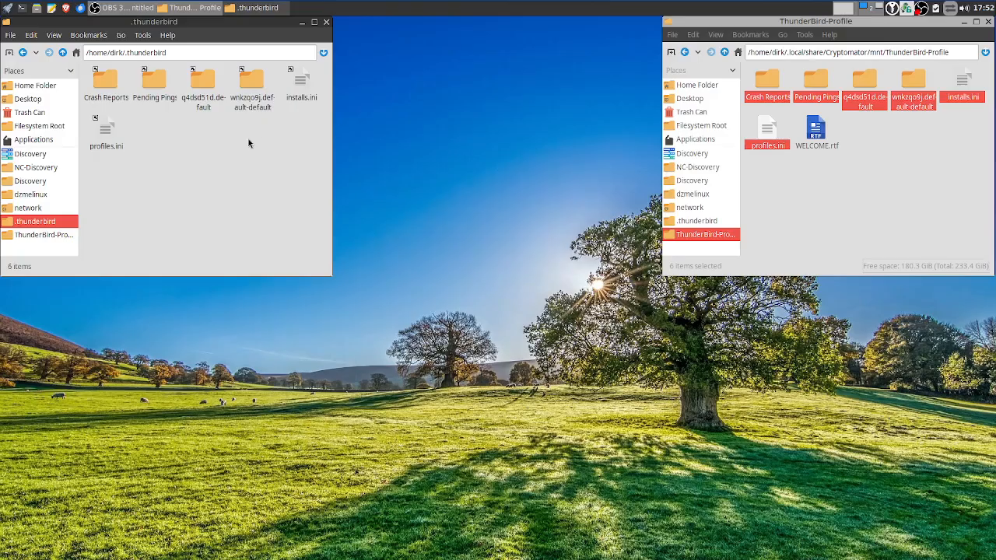
{"action": "left_click", "coordinate": [806, 164]}
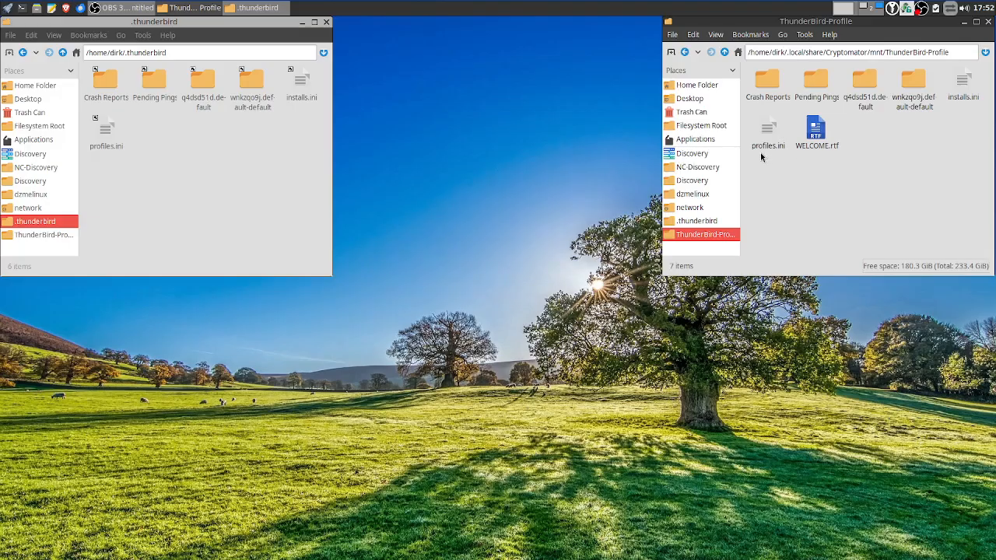
{"action": "left_click", "coordinate": [908, 10]}
Lock the ThunderBird-Profile vault and confirm that Crash Reports in .thunderbird becomes unreachable
{"action": "left_click", "coordinate": [913, 15]}
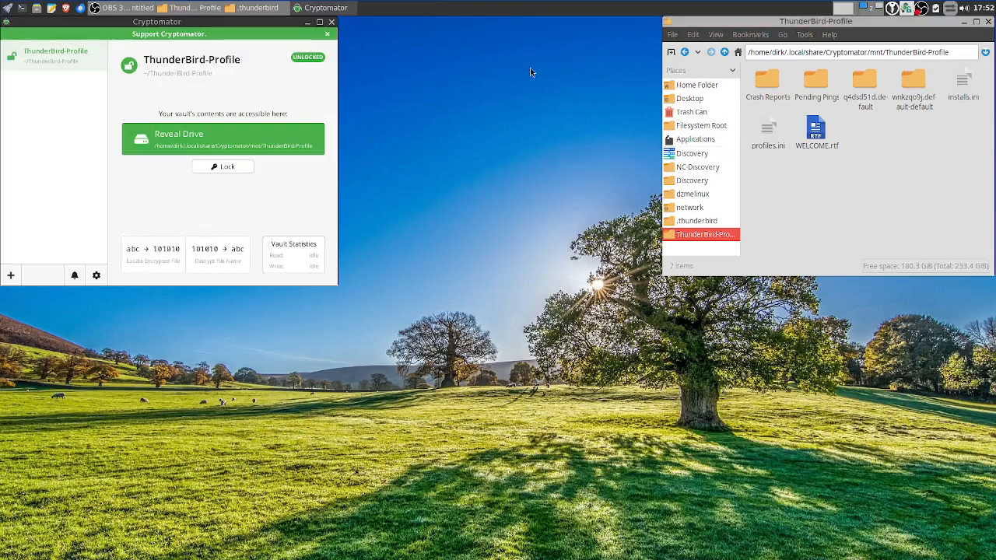
{"action": "left_click", "coordinate": [223, 170]}
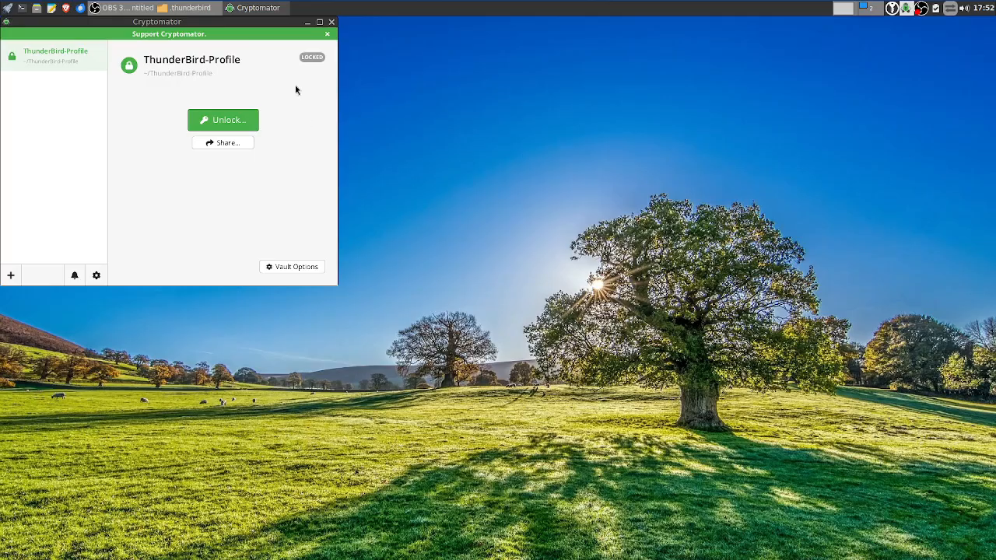
{"action": "left_click", "coordinate": [179, 9]}
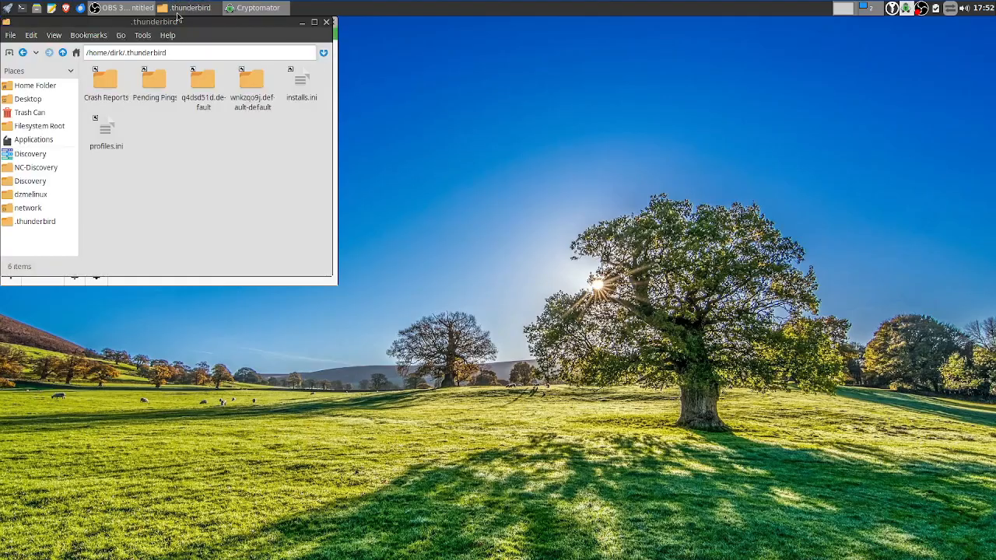
{"action": "left_click", "coordinate": [111, 82]}
{"action": "double_click", "coordinate": [112, 83]}
{"action": "left_click", "coordinate": [166, 179]}
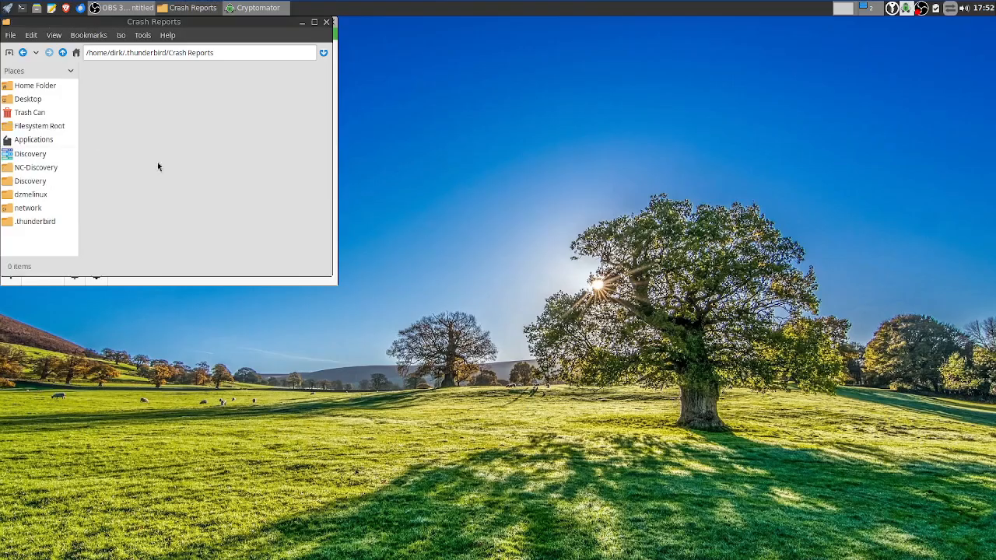
{"action": "left_click", "coordinate": [62, 52]}
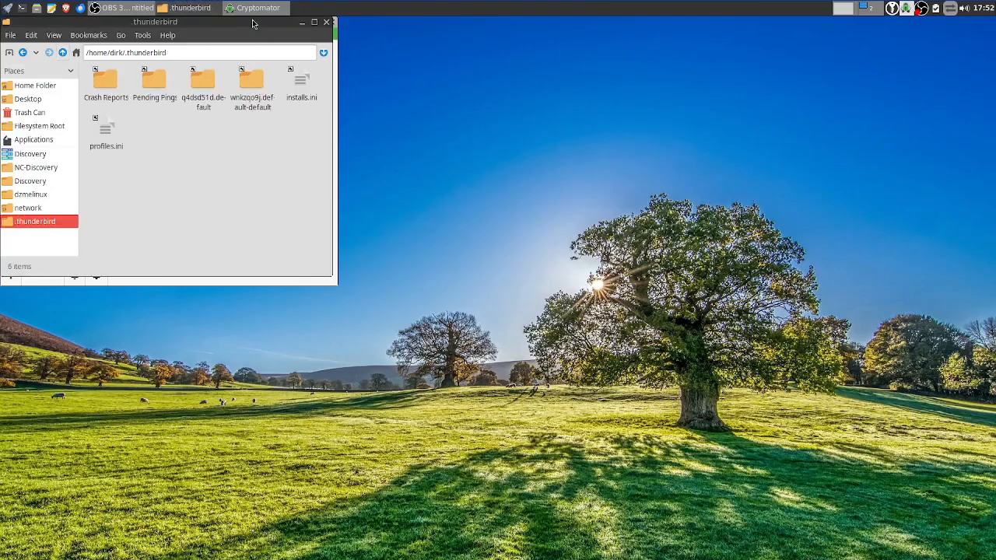
{"action": "left_click_drag", "start_coordinate": [252, 21], "coordinate": [844, 58]}
Unlock the ThunderBird-Profile vault again with its password and reopen Crash Reports
{"action": "left_click", "coordinate": [317, 89]}
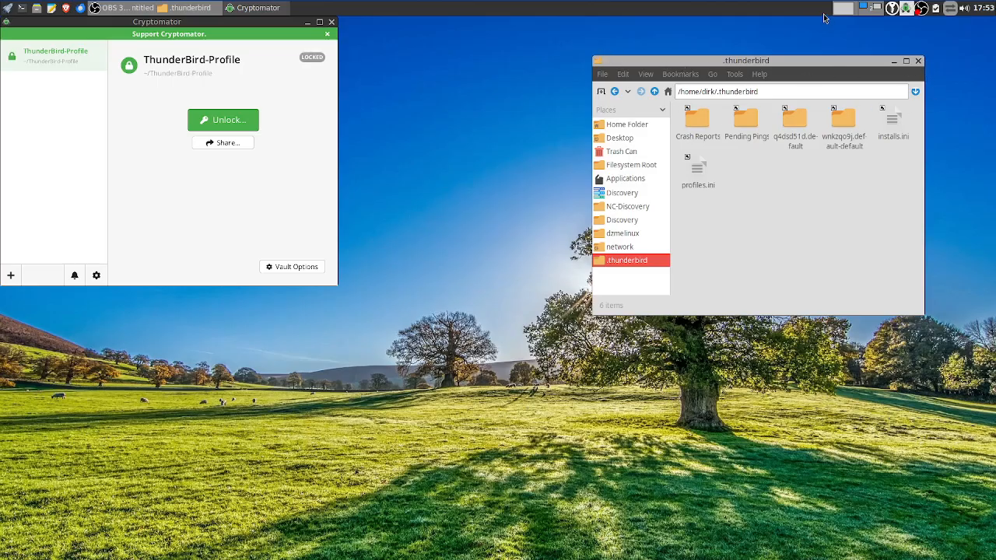
{"action": "left_click", "coordinate": [263, 8]}
{"action": "left_click", "coordinate": [263, 9]}
{"action": "left_click", "coordinate": [219, 120]}
{"action": "type", "text": "***"}
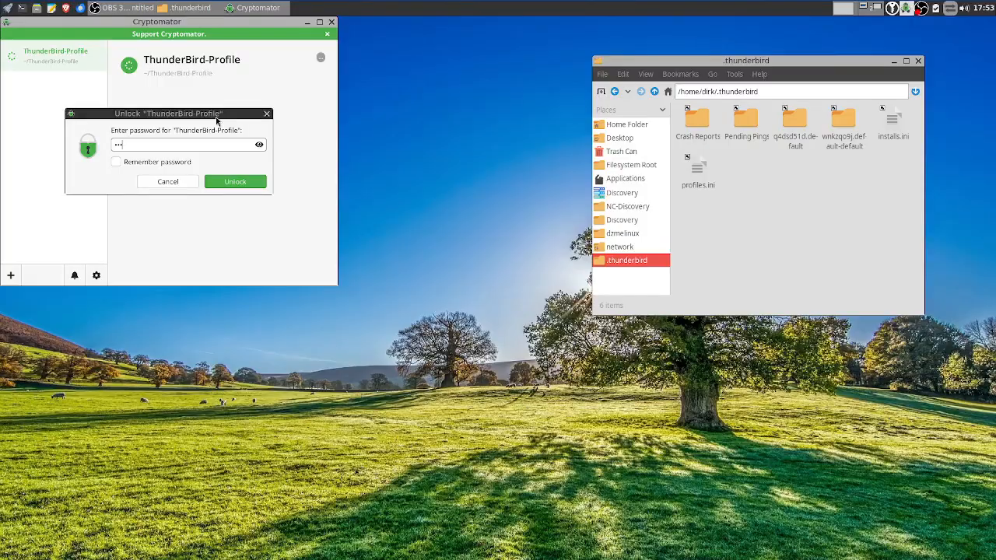
{"action": "type", "text": "***"}
{"action": "left_click", "coordinate": [234, 184]}
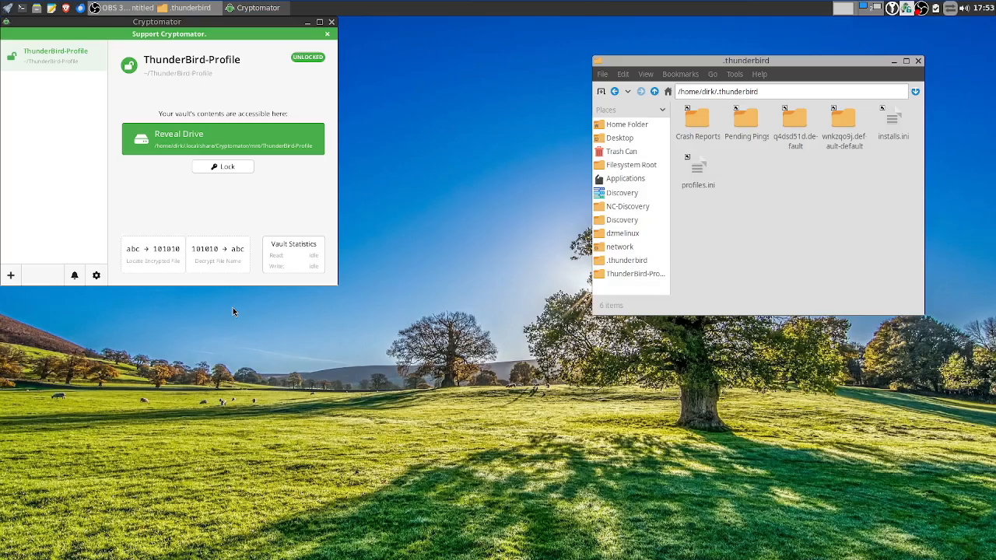
{"action": "double_click", "coordinate": [705, 129]}
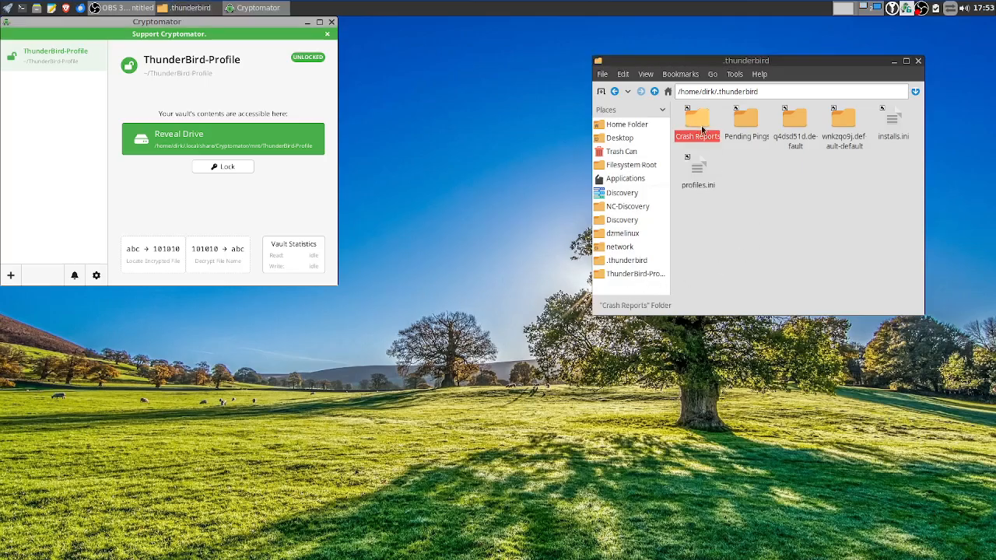
Return to .thunderbird and open a second file manager window on the vault's ThunderBird-Profile folder
{"action": "left_click", "coordinate": [654, 93]}
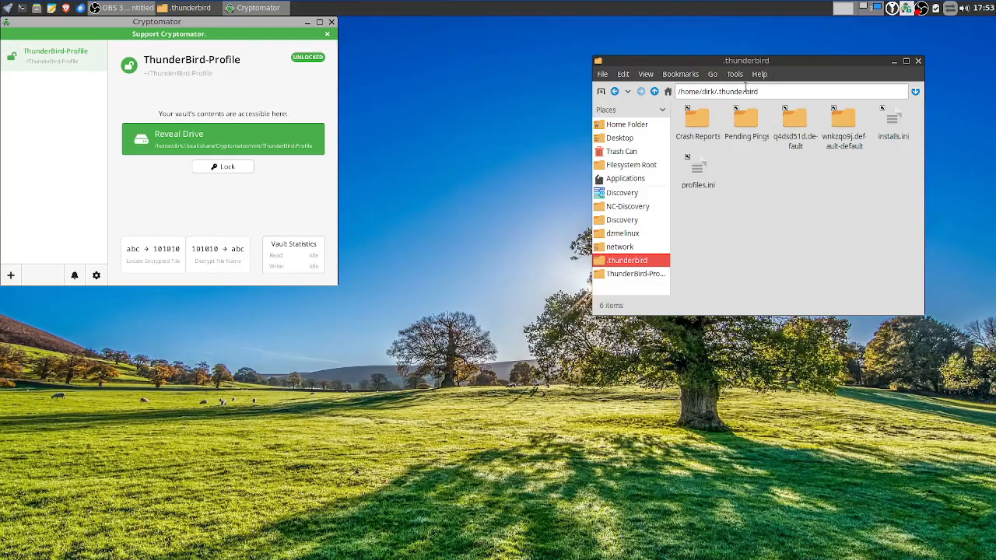
{"action": "right_click", "coordinate": [102, 378]}
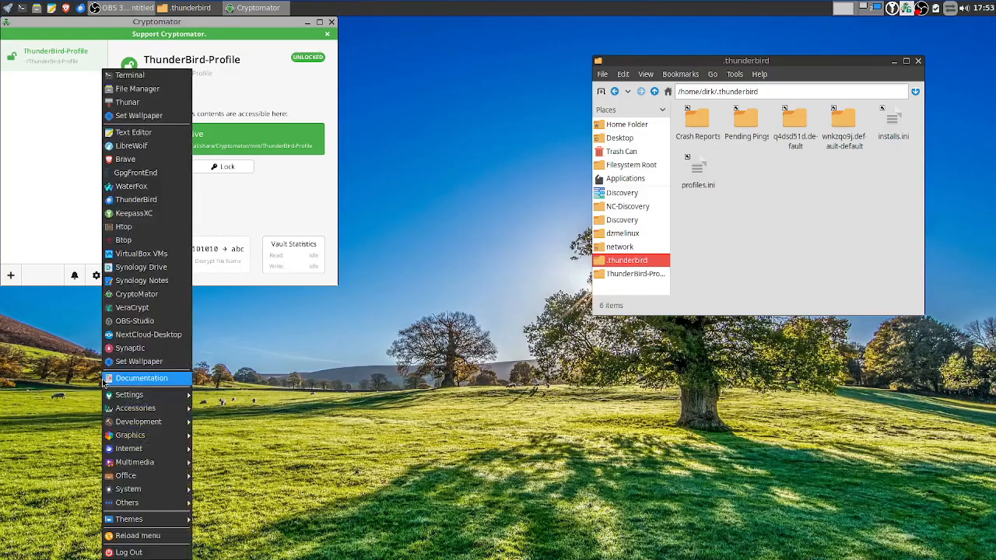
{"action": "right_click", "coordinate": [107, 370]}
{"action": "left_click", "coordinate": [185, 95]}
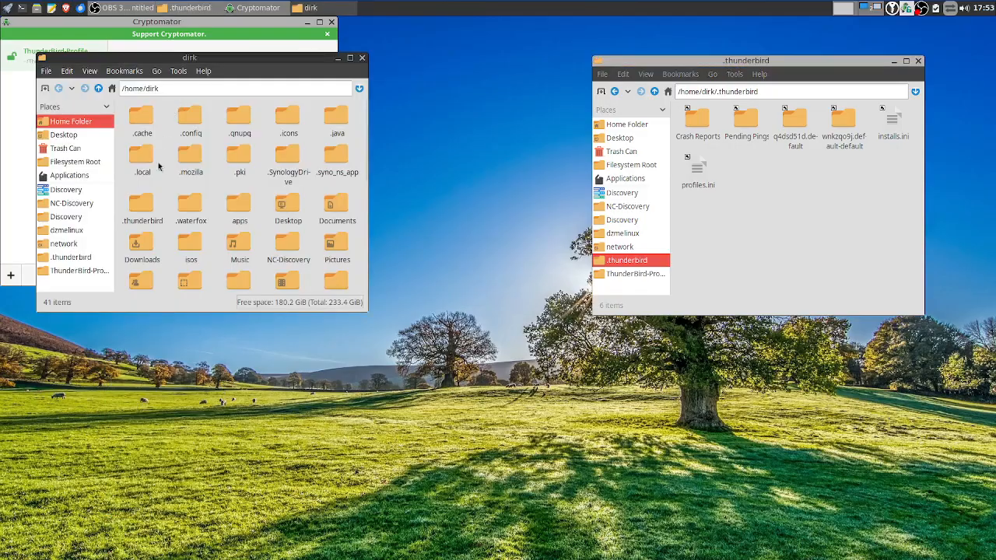
{"action": "left_click", "coordinate": [64, 271]}
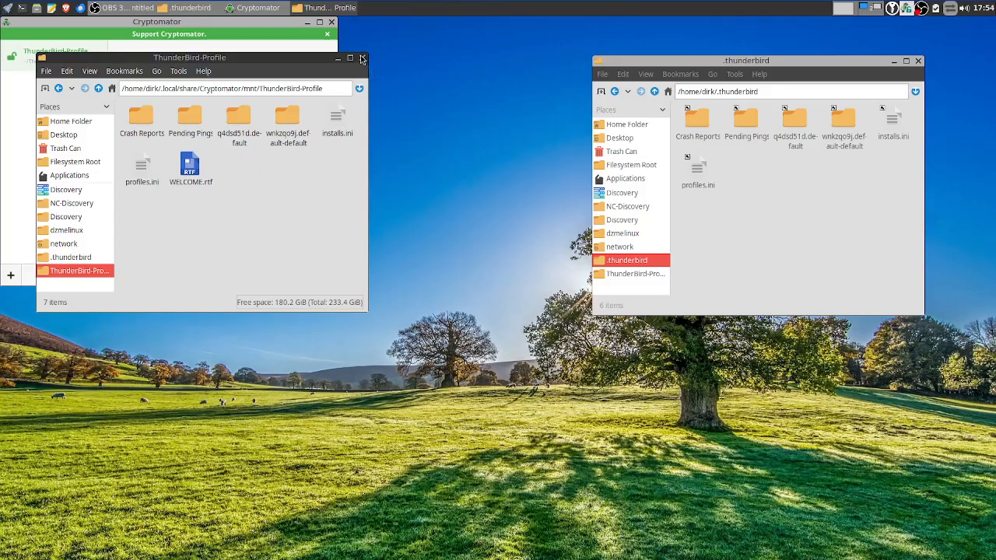
Drag the six vault profile items onto .thunderbird, cancel the drop, then close the vault window
{"action": "left_click_drag", "start_coordinate": [336, 200], "coordinate": [122, 101]}
{"action": "left_click_drag", "start_coordinate": [243, 148], "coordinate": [751, 225]}
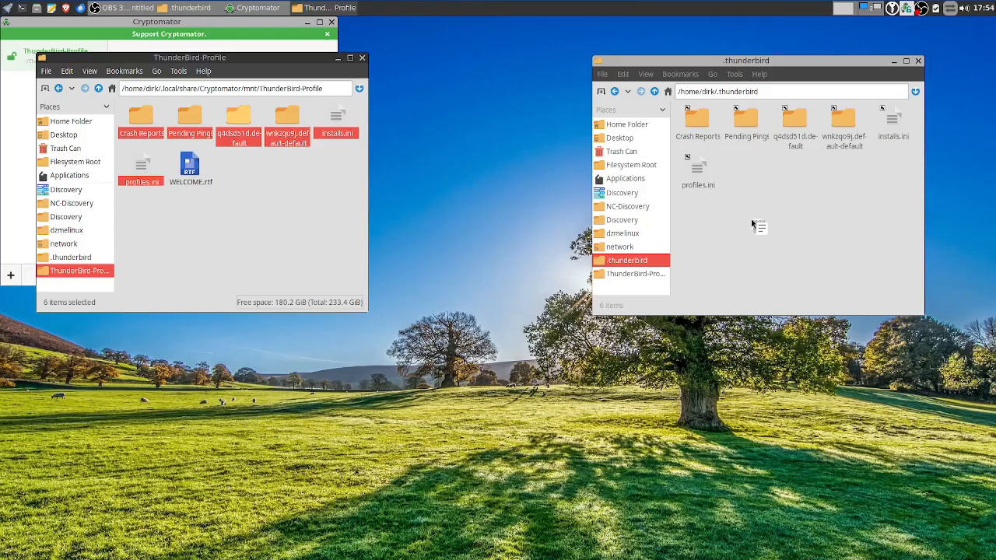
{"action": "left_click_drag", "start_coordinate": [751, 222], "coordinate": [752, 220]}
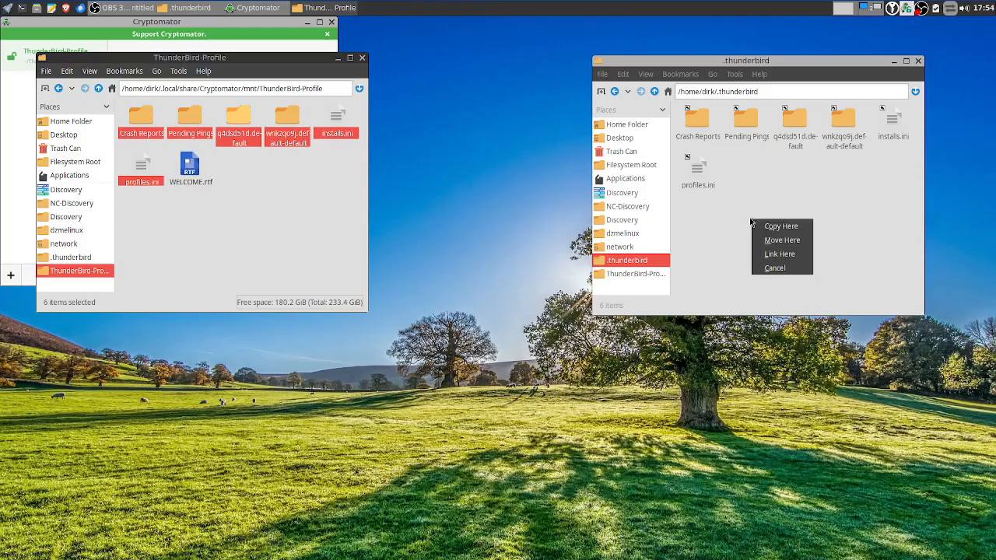
{"action": "left_click", "coordinate": [777, 269]}
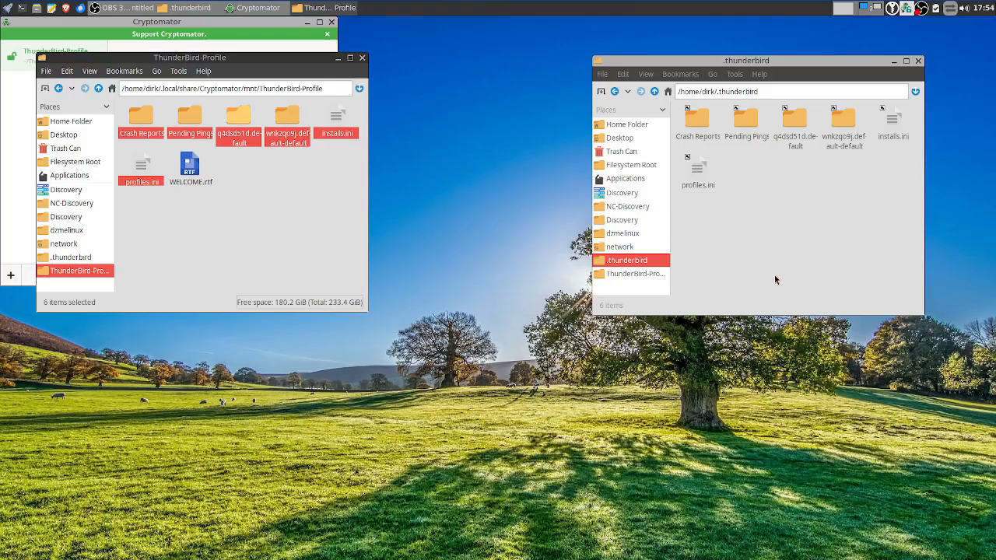
{"action": "left_click", "coordinate": [364, 59]}
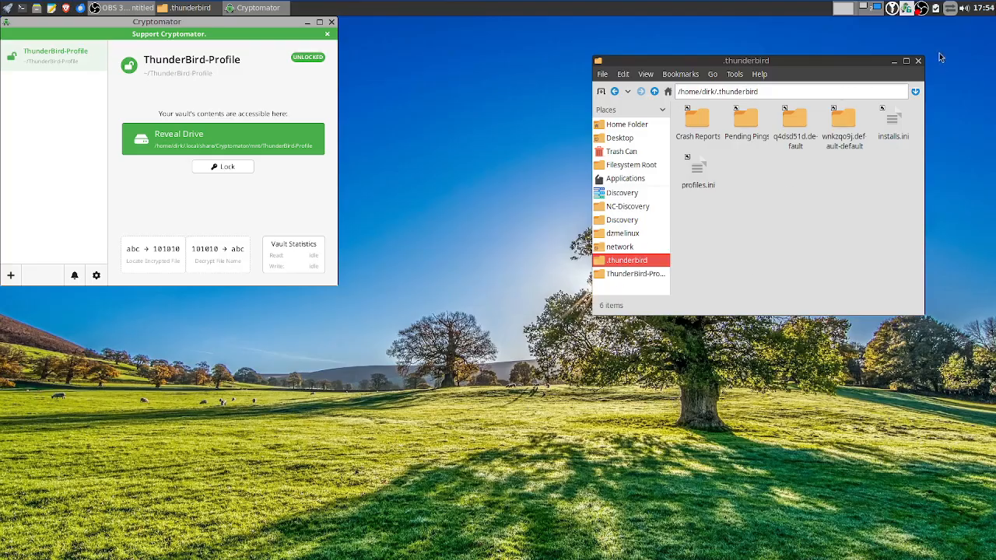
Close the .thunderbird window, then lock and re-unlock ThunderBird-Profile with its password
{"action": "left_click", "coordinate": [919, 61]}
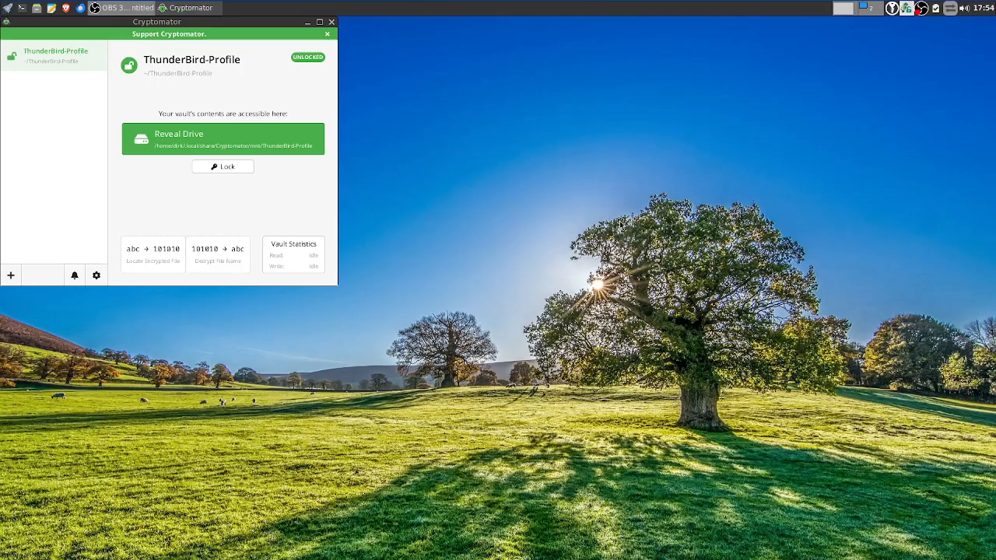
{"action": "left_click", "coordinate": [221, 167]}
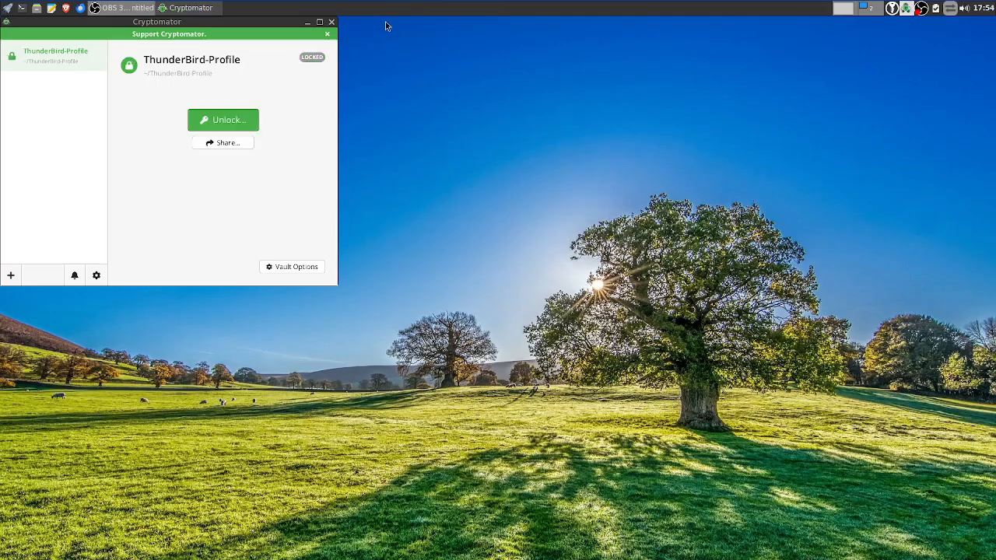
{"action": "left_click", "coordinate": [223, 120]}
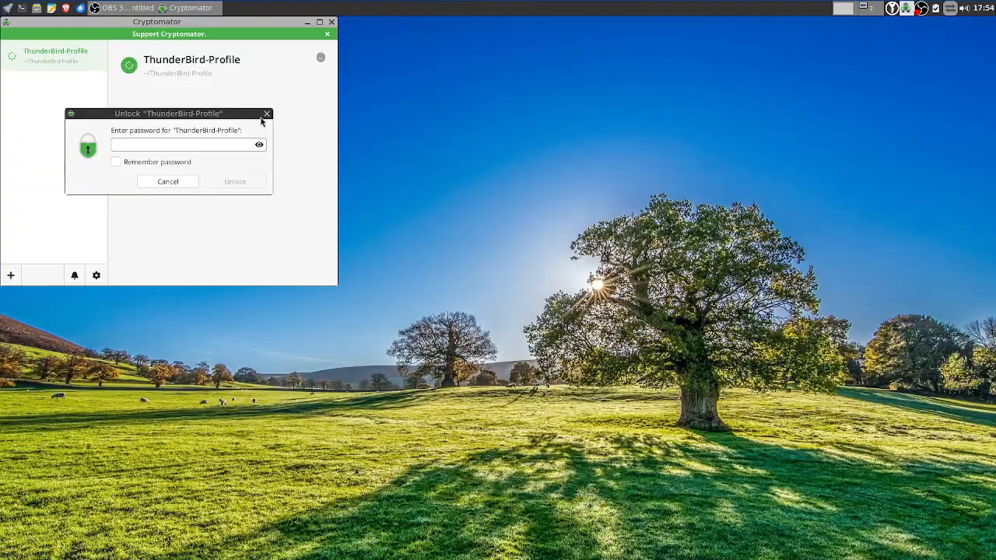
{"action": "type", "text": "********"}
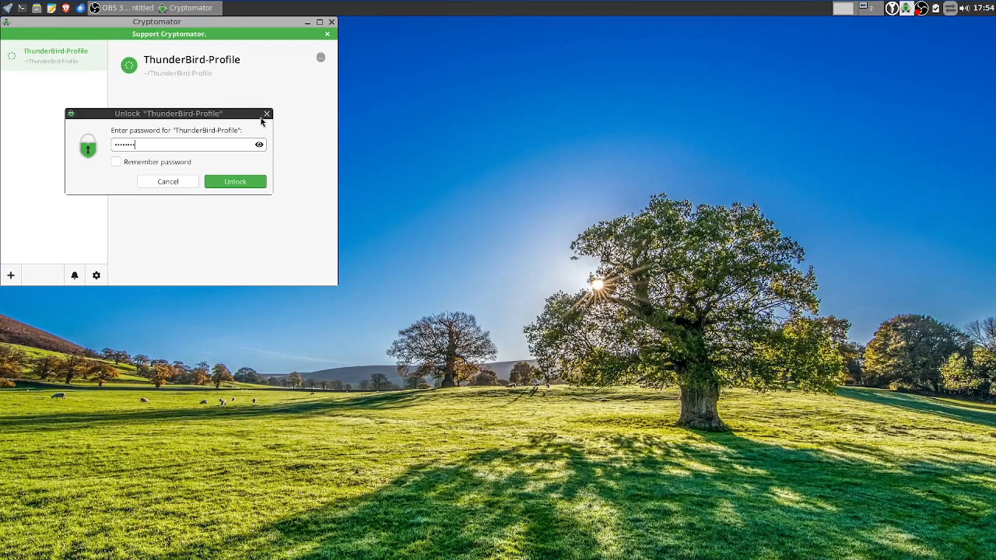
{"action": "left_click", "coordinate": [243, 182]}
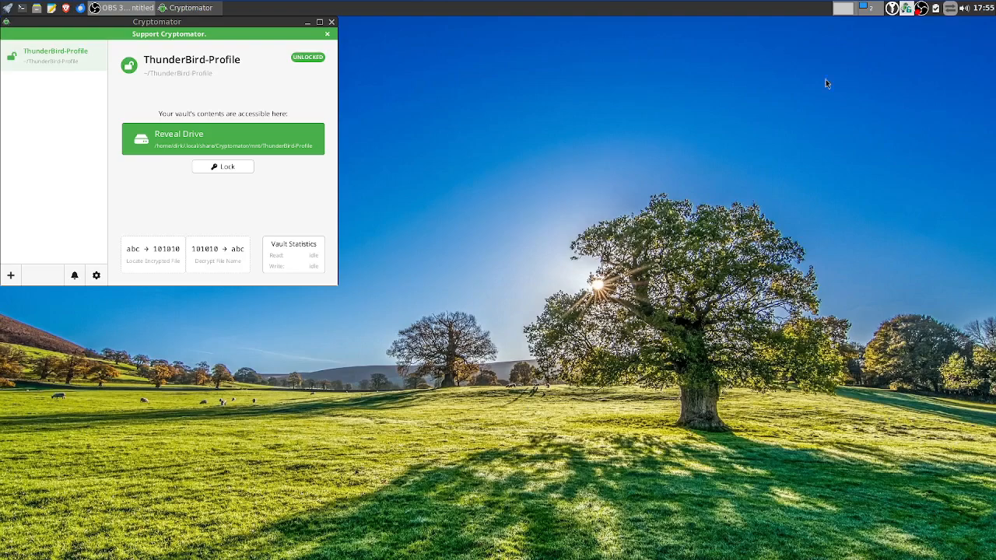
Open a file manager at the home folder and navigate into .config/librewolf
{"action": "right_click", "coordinate": [737, 166]}
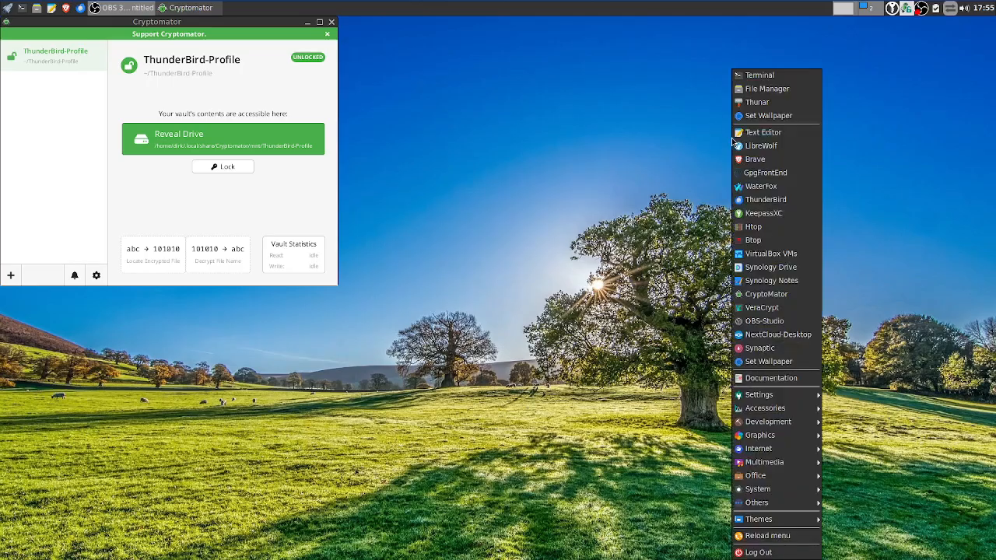
{"action": "left_click", "coordinate": [767, 91]}
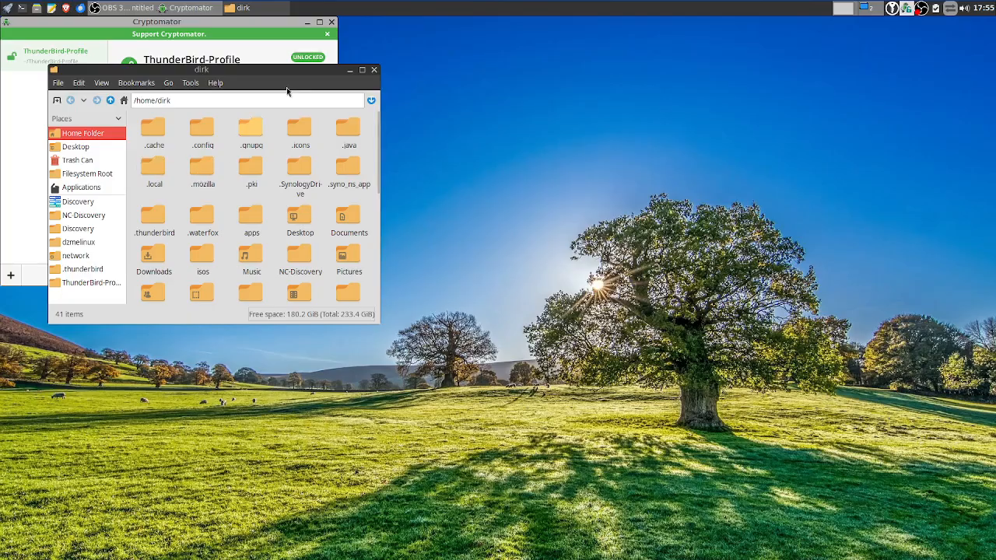
{"action": "left_click_drag", "start_coordinate": [286, 87], "coordinate": [766, 84]}
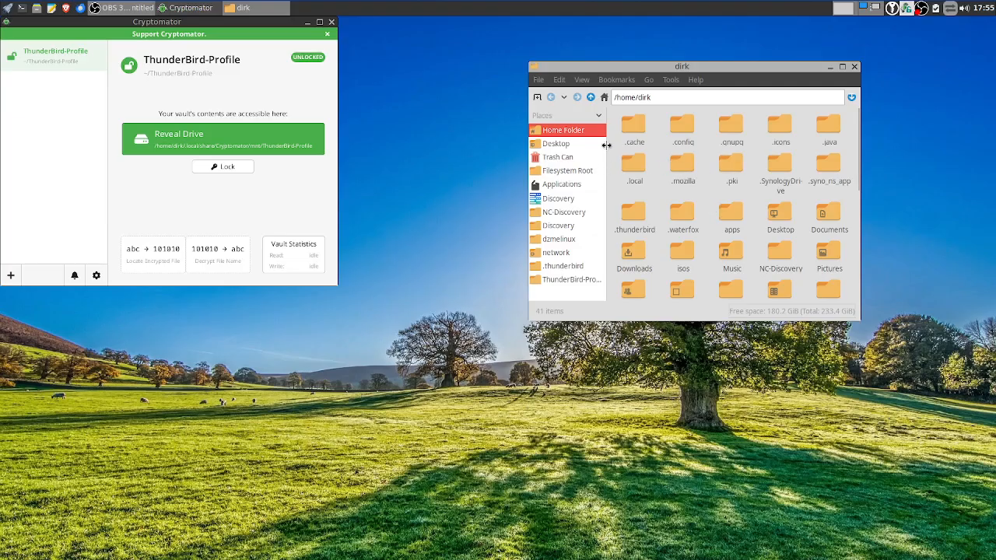
{"action": "double_click", "coordinate": [631, 157]}
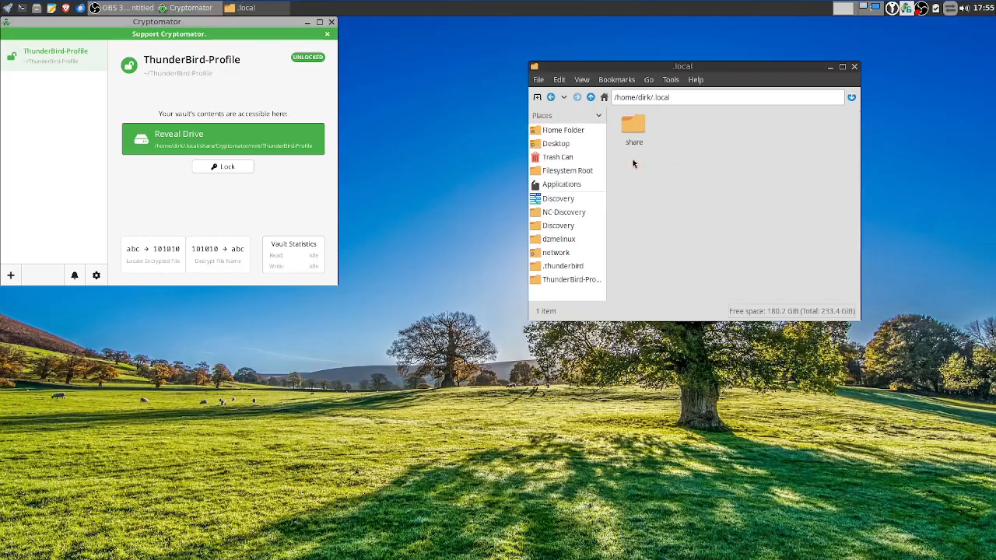
{"action": "left_click", "coordinate": [590, 98]}
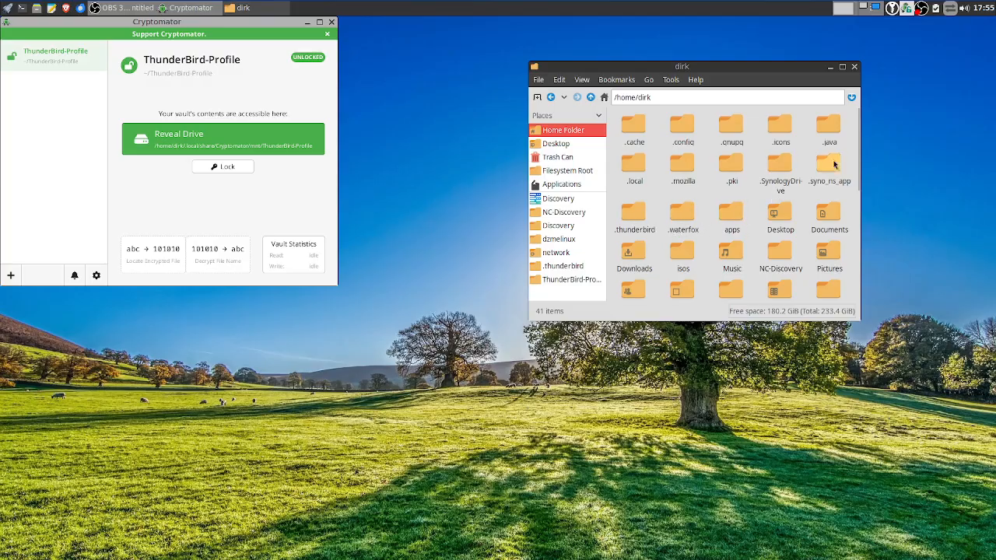
{"action": "double_click", "coordinate": [680, 130]}
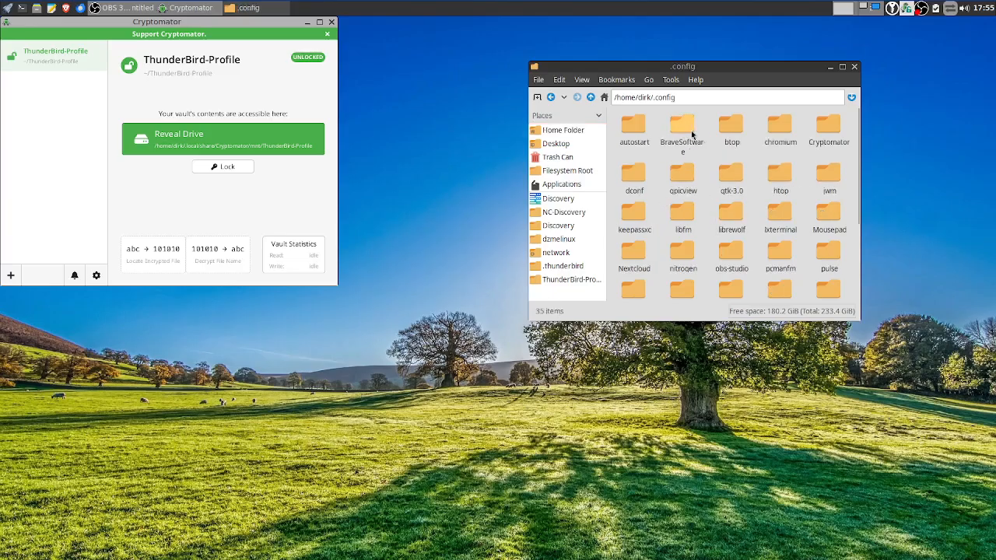
{"action": "scroll", "coordinate": [706, 185], "scroll_direction": "down", "scroll_amount": 2}
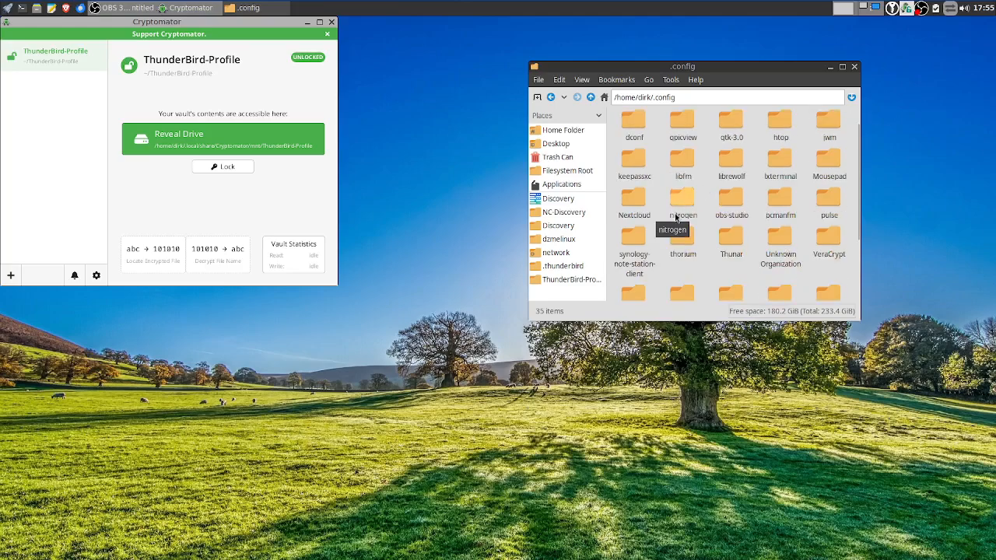
{"action": "double_click", "coordinate": [732, 163]}
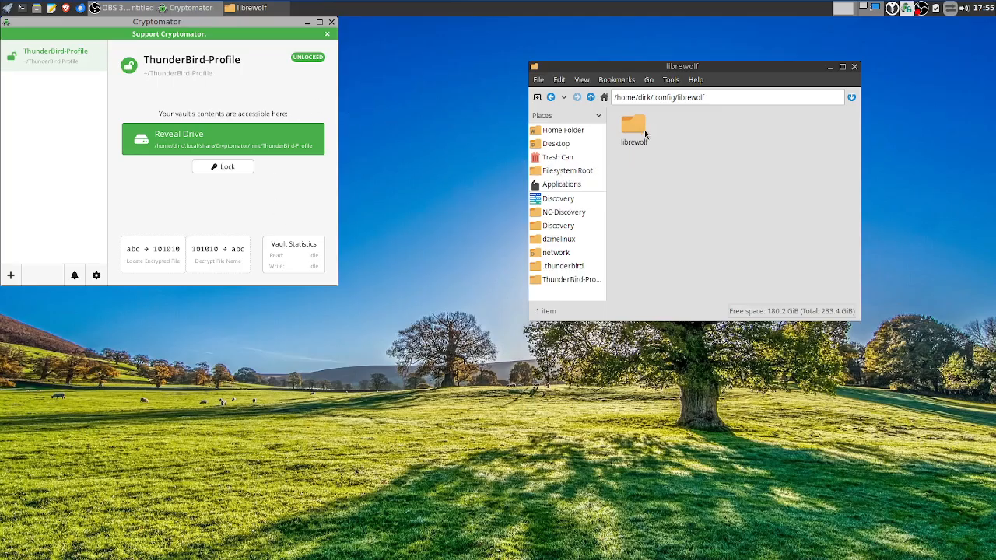
{"action": "right_click", "coordinate": [370, 63]}
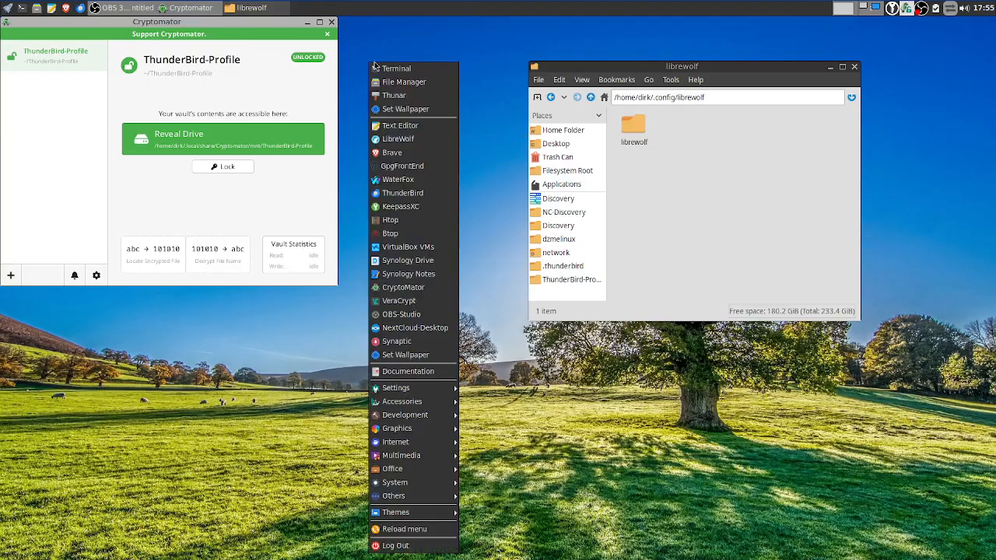
Create a new folder named 'Thunderbird' in the vault's ThunderBird-Profile folder
{"action": "left_click", "coordinate": [399, 82]}
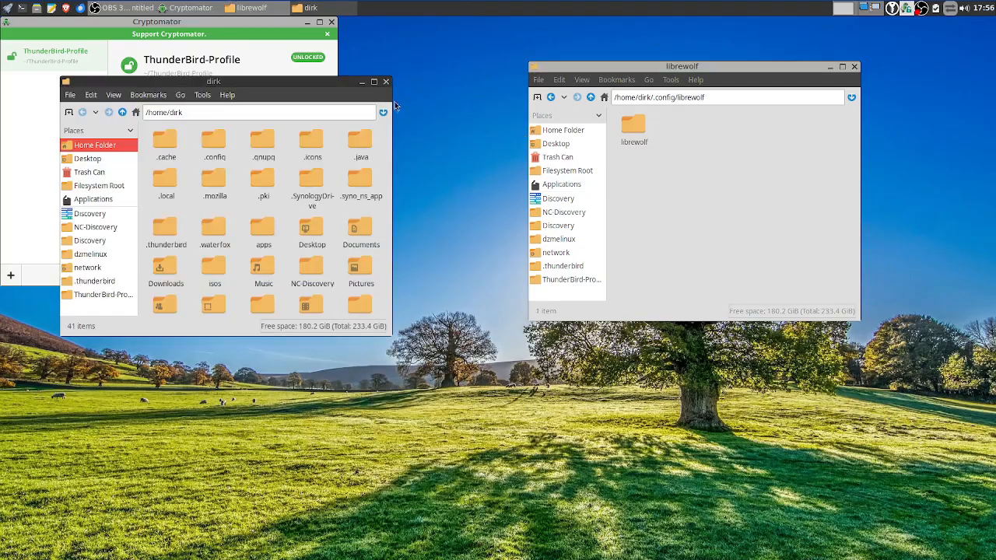
{"action": "left_click", "coordinate": [66, 295]}
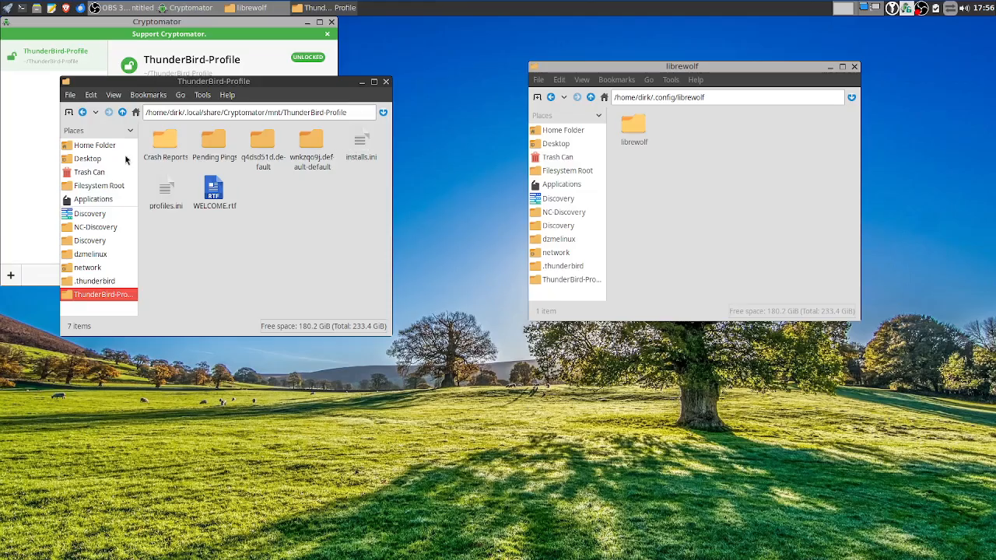
{"action": "left_click", "coordinate": [122, 112]}
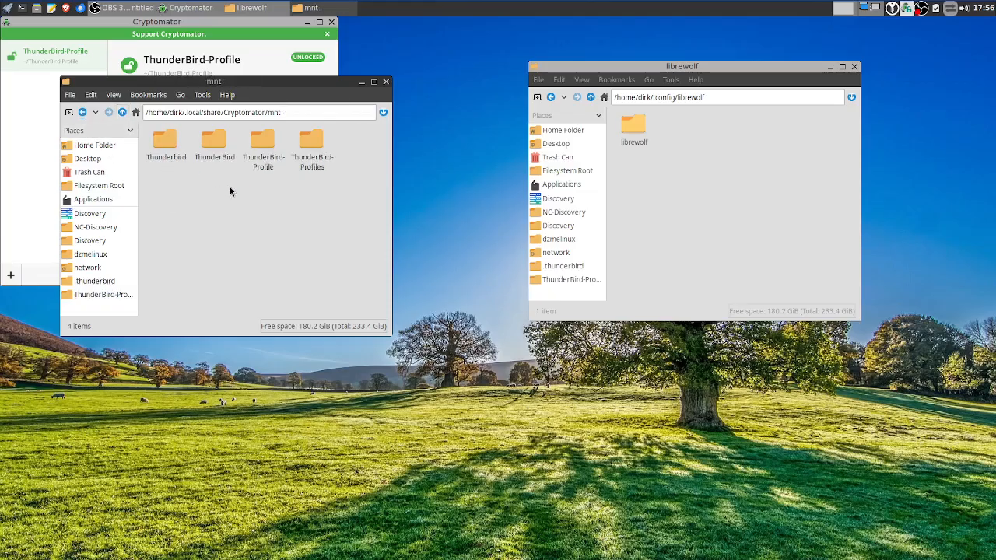
{"action": "left_click", "coordinate": [94, 295]}
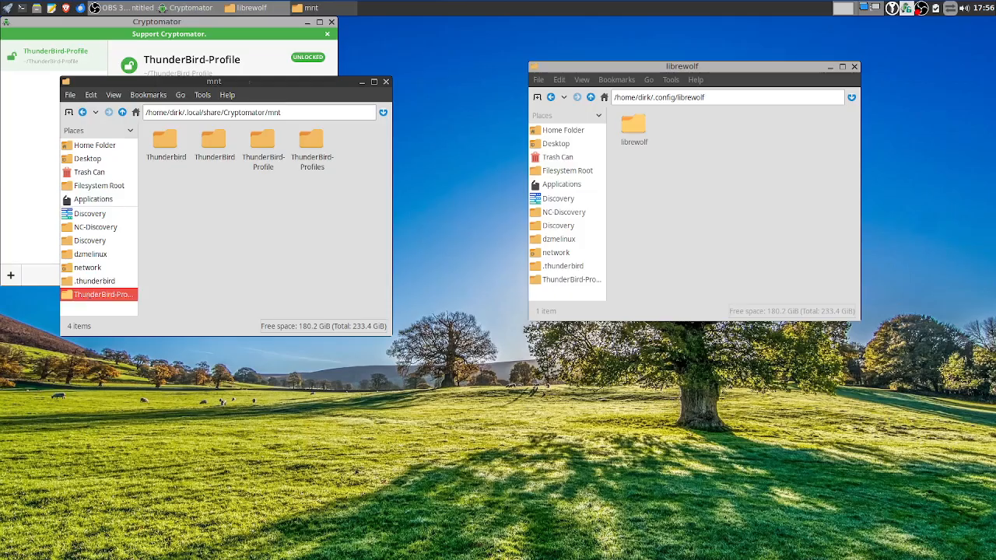
{"action": "right_click", "coordinate": [282, 217]}
{"action": "mouse_move", "coordinate": [307, 218]}
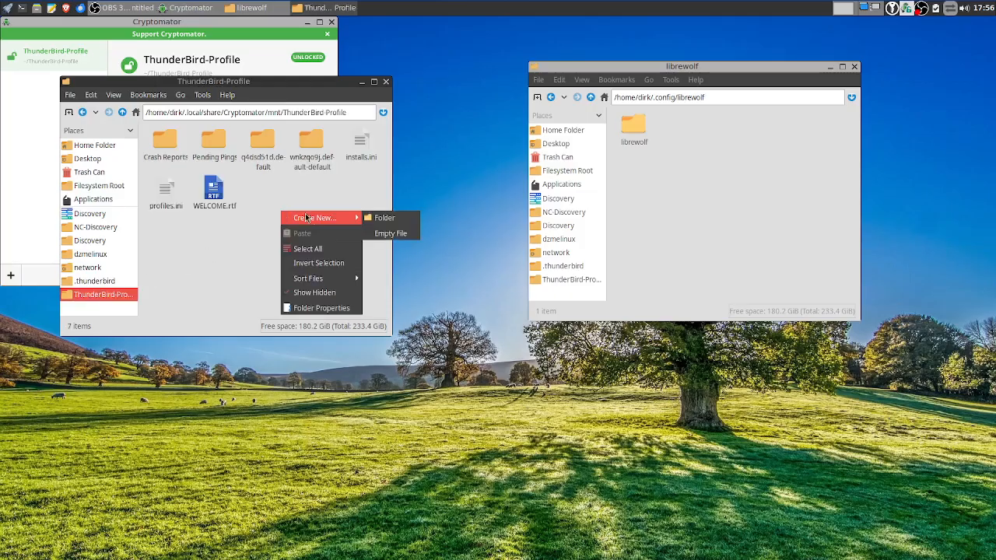
{"action": "left_click", "coordinate": [383, 218]}
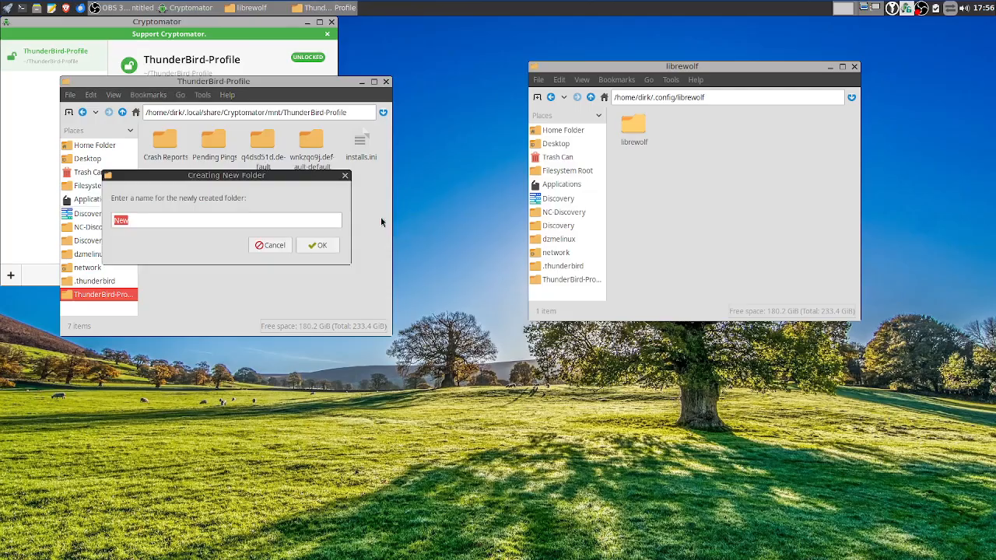
{"action": "type", "text": "Thunderbird"}
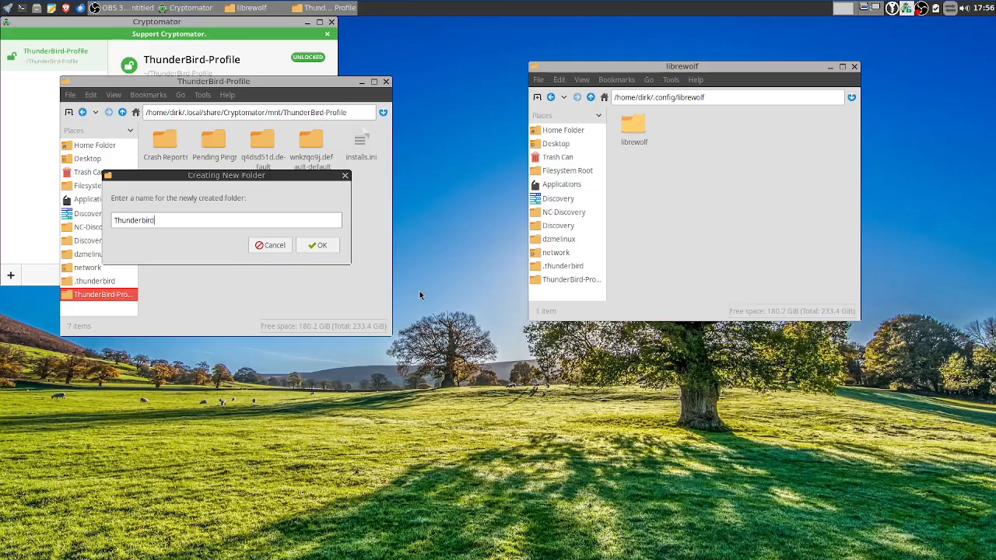
{"action": "left_click", "coordinate": [315, 246]}
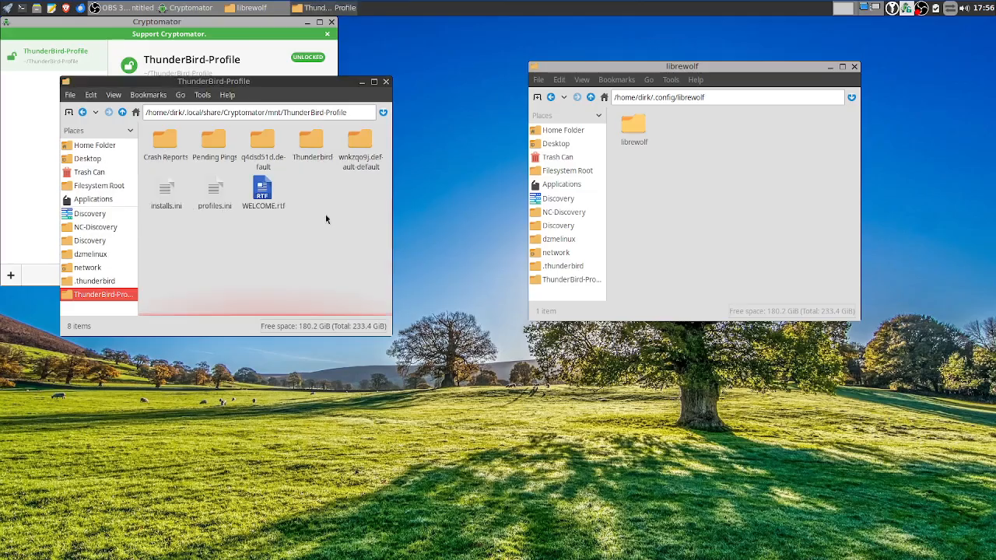
Delete the six old items: Crash Reports, Pending Pings, both ini files and two profile folders
{"action": "left_click_drag", "start_coordinate": [221, 227], "coordinate": [151, 160]}
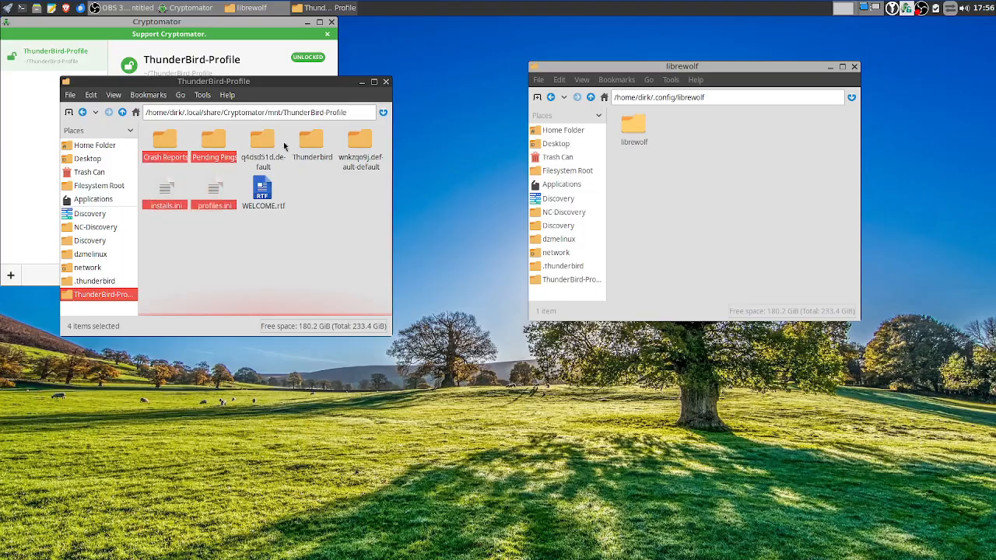
{"action": "left_click", "coordinate": [271, 144], "text": "ctrl"}
{"action": "left_click", "coordinate": [360, 144], "text": "ctrl"}
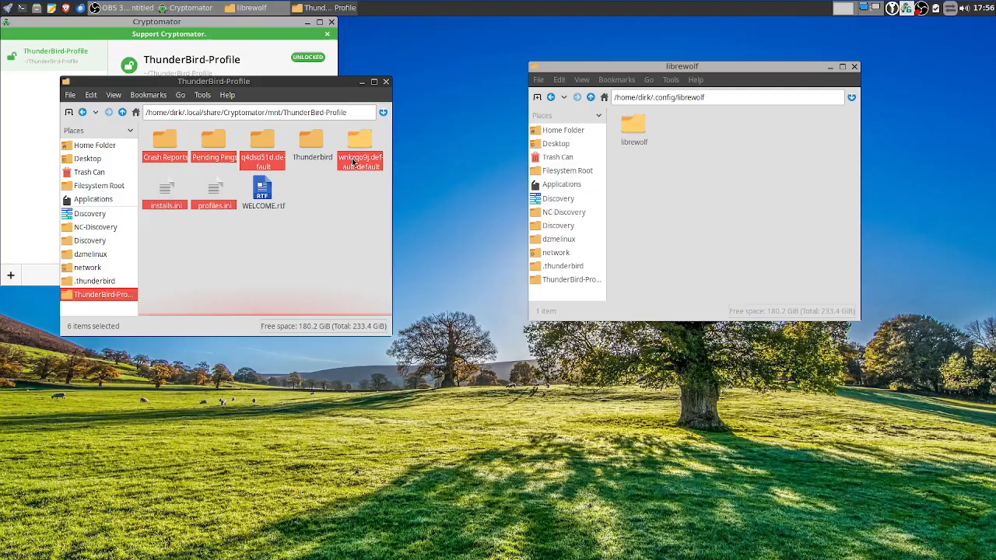
{"action": "key", "text": "Delete"}
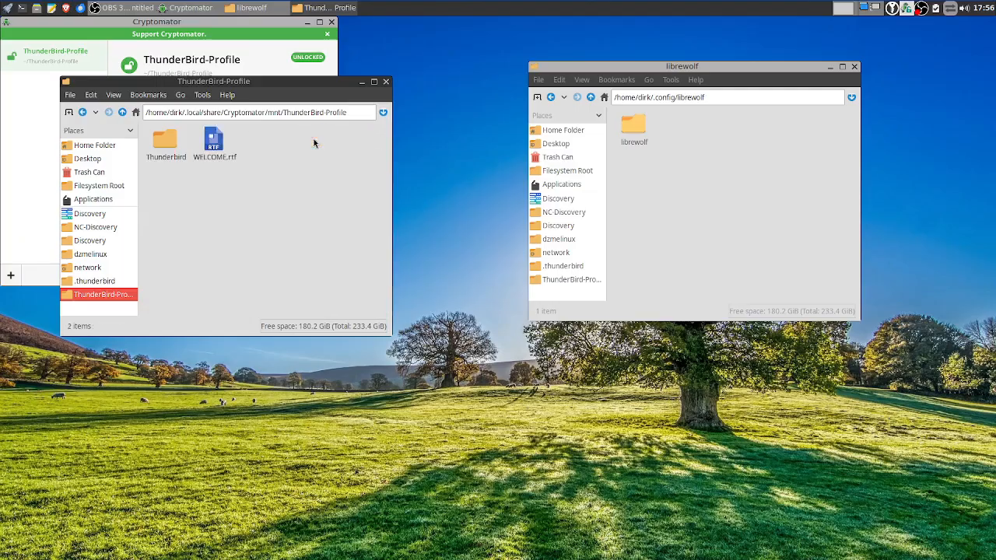
{"action": "double_click", "coordinate": [159, 148]}
Create a new folder named 'libreWolf' beside Thunderbird in ThunderBird-Profile
{"action": "left_click", "coordinate": [122, 112]}
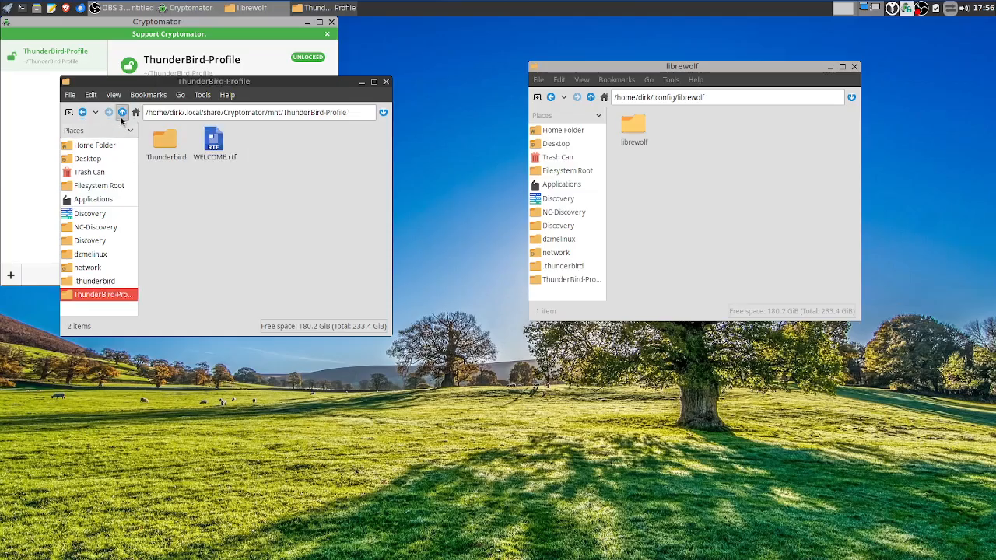
{"action": "right_click", "coordinate": [284, 173]}
{"action": "mouse_move", "coordinate": [296, 181]}
{"action": "left_click", "coordinate": [382, 174]}
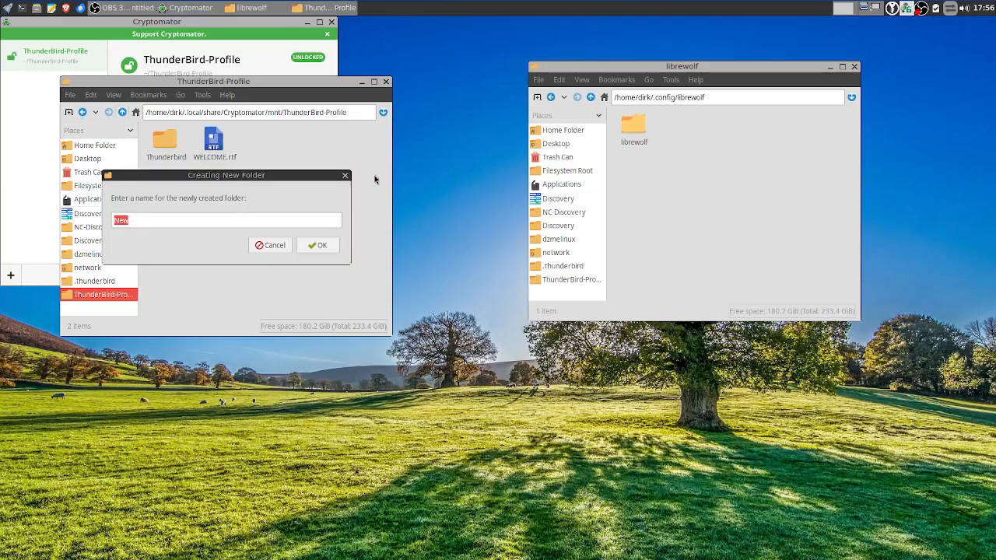
{"action": "type", "text": "libreWolf"}
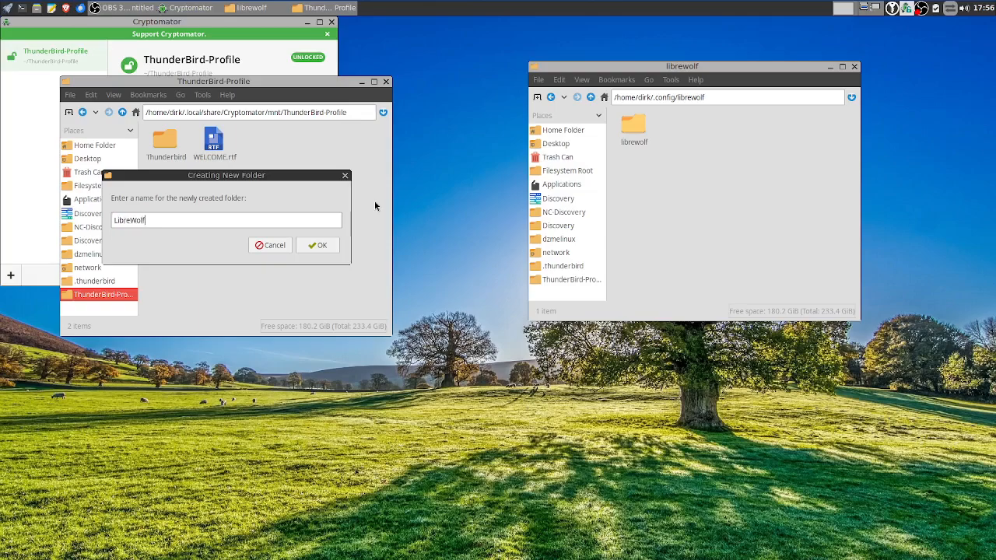
{"action": "key", "text": "Return"}
Copy the librewolf folder from .config/librewolf into the new LibreWolf folder
{"action": "double_click", "coordinate": [165, 140]}
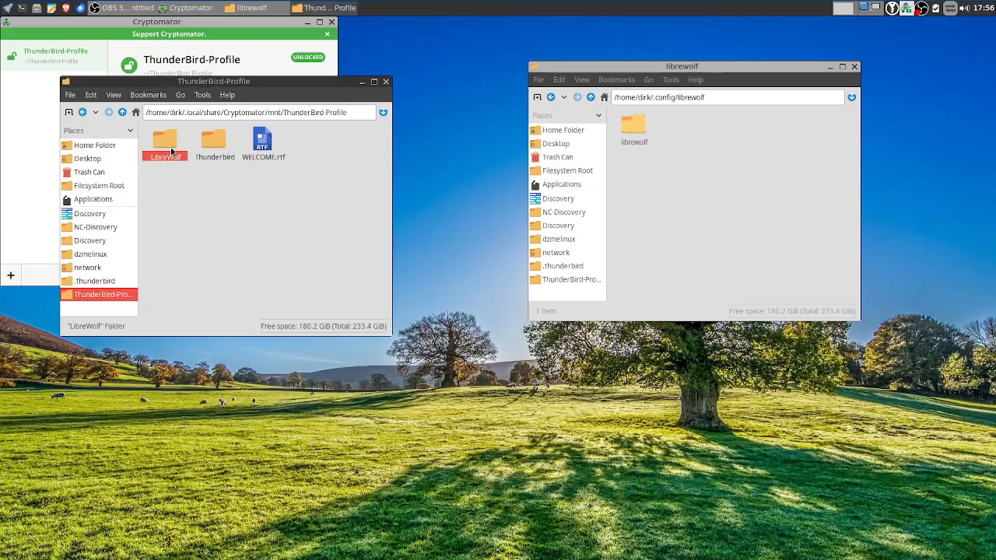
{"action": "left_click_drag", "start_coordinate": [621, 137], "coordinate": [228, 159]}
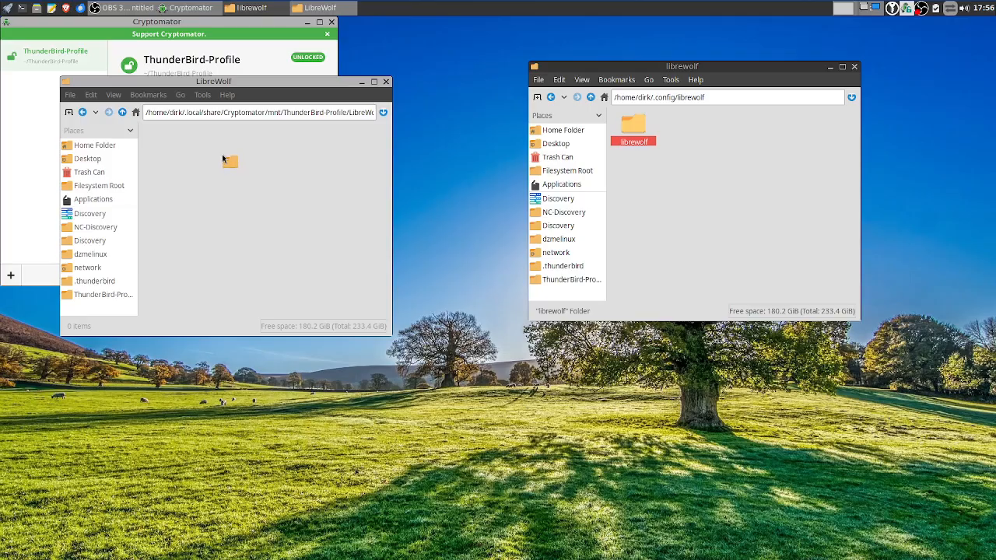
{"action": "left_click_drag", "start_coordinate": [223, 157], "coordinate": [223, 157]}
Move librewolf from .config/librewolf into the vault's LibreWolf folder, overwriting all existing files
{"action": "right_click", "coordinate": [635, 139]}
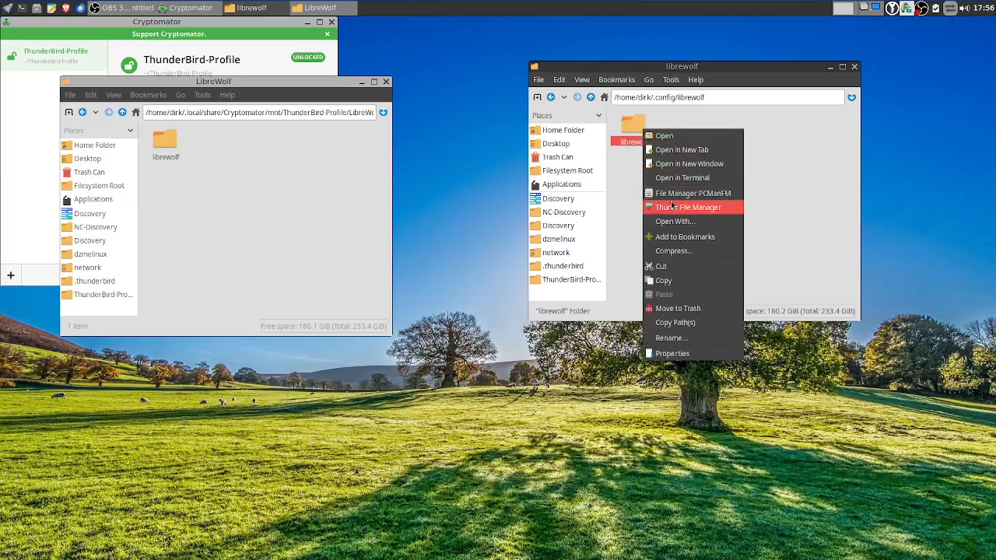
{"action": "left_click", "coordinate": [679, 268]}
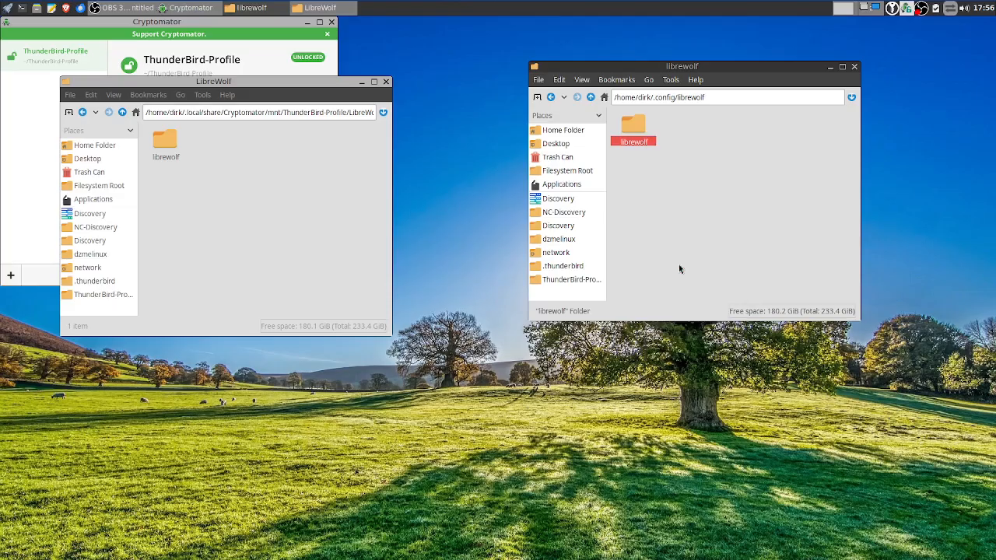
{"action": "right_click", "coordinate": [222, 171]}
{"action": "left_click", "coordinate": [251, 192]}
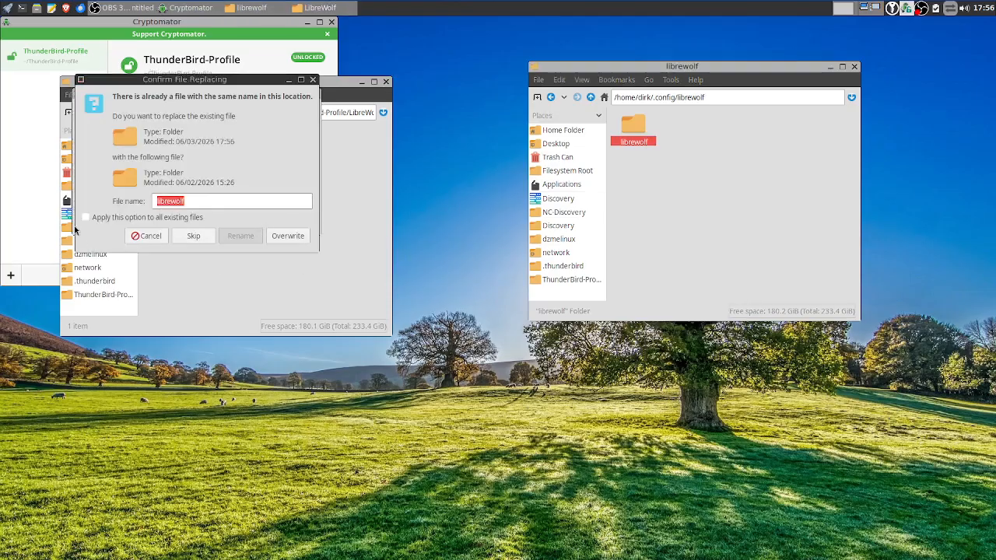
{"action": "left_click", "coordinate": [134, 218]}
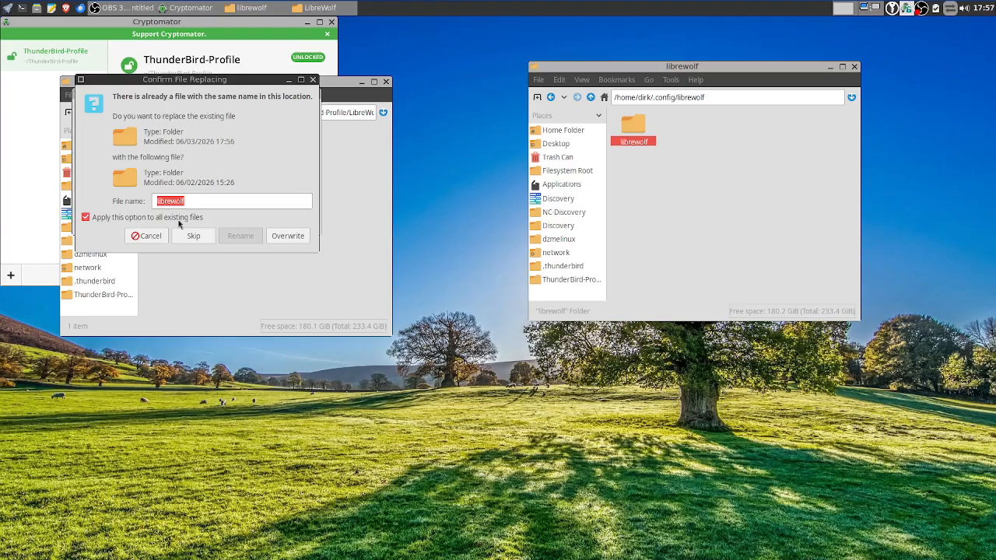
{"action": "left_click", "coordinate": [288, 238]}
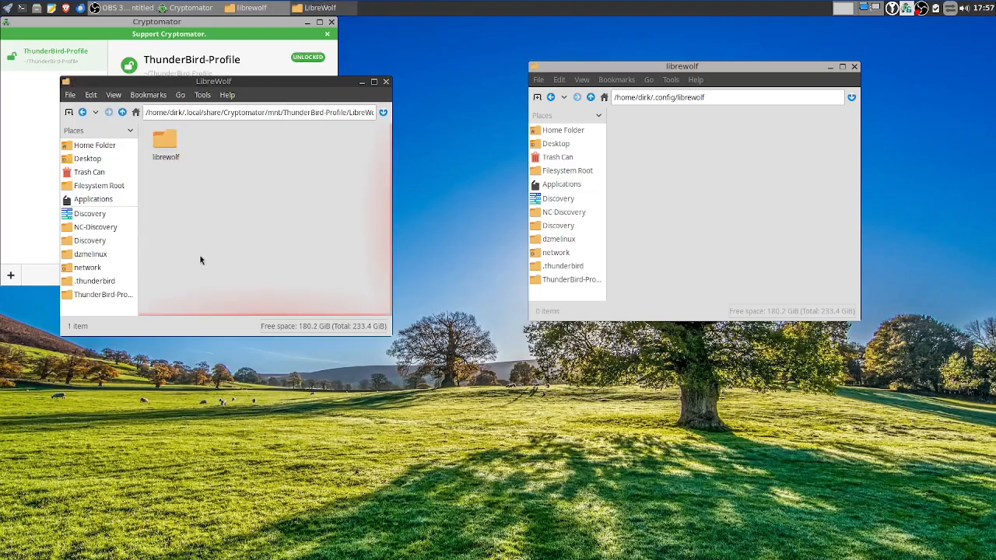
Link the vault's librewolf folder back into .config/librewolf and verify its contents
{"action": "left_click", "coordinate": [168, 142]}
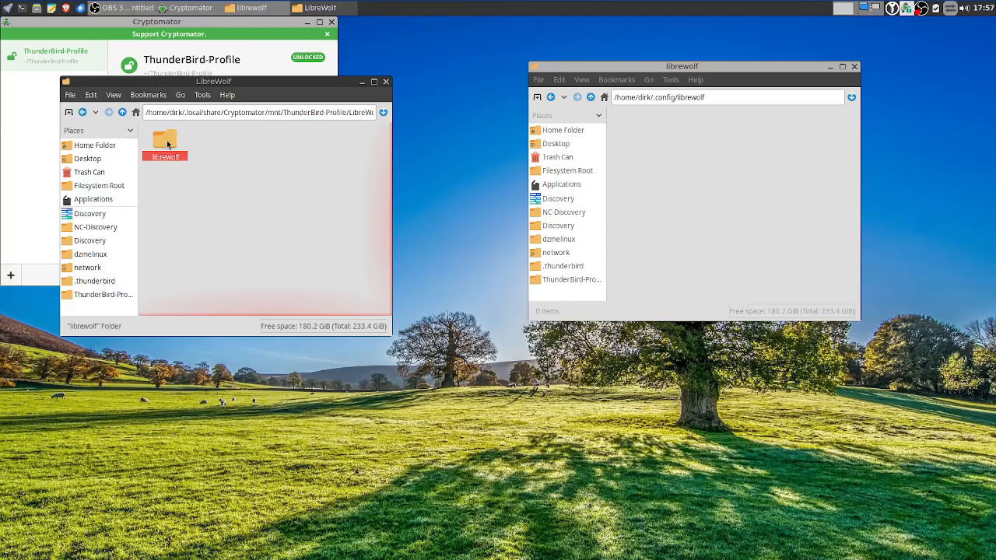
{"action": "left_click_drag", "start_coordinate": [167, 144], "coordinate": [650, 181]}
{"action": "left_click_drag", "start_coordinate": [669, 182], "coordinate": [668, 182]}
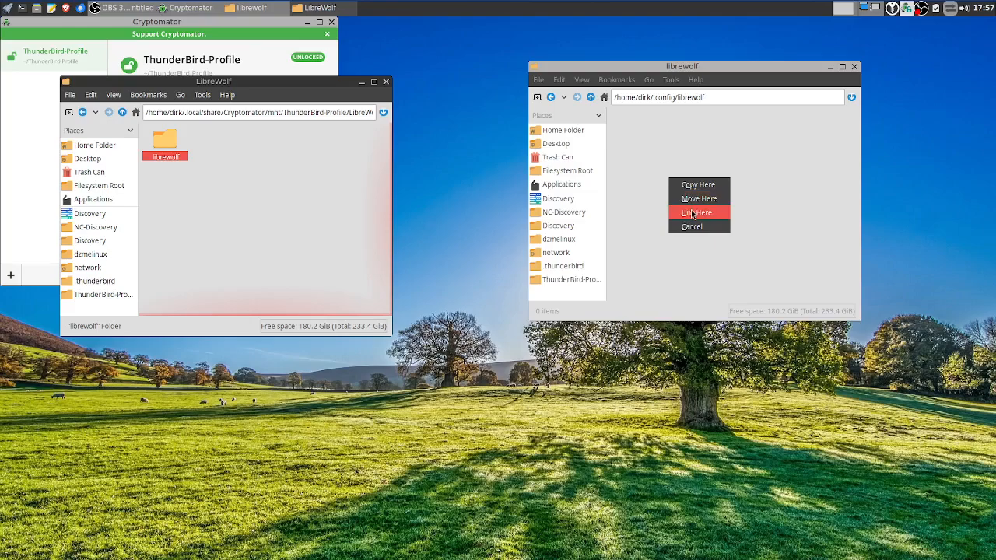
{"action": "left_click", "coordinate": [691, 209]}
{"action": "double_click", "coordinate": [634, 126]}
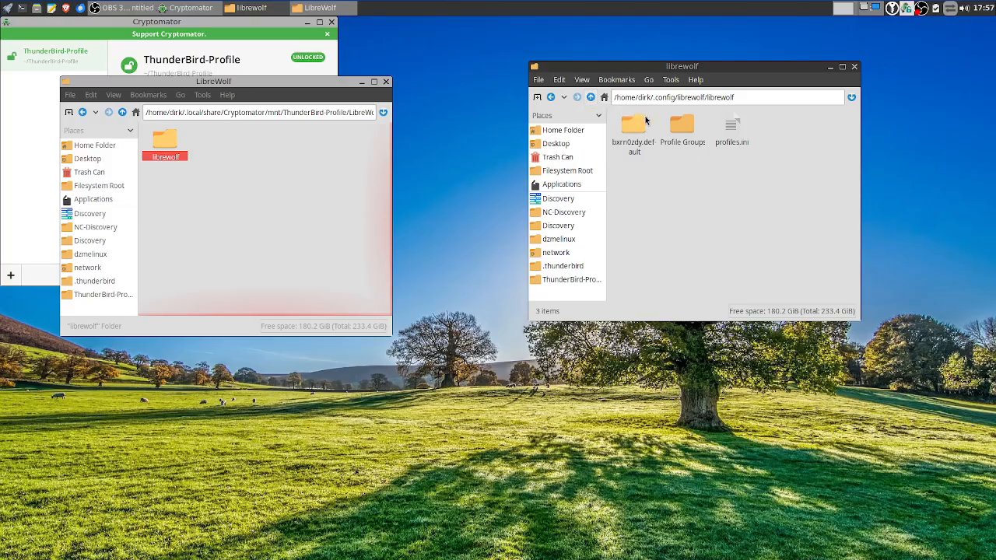
{"action": "left_click", "coordinate": [590, 98]}
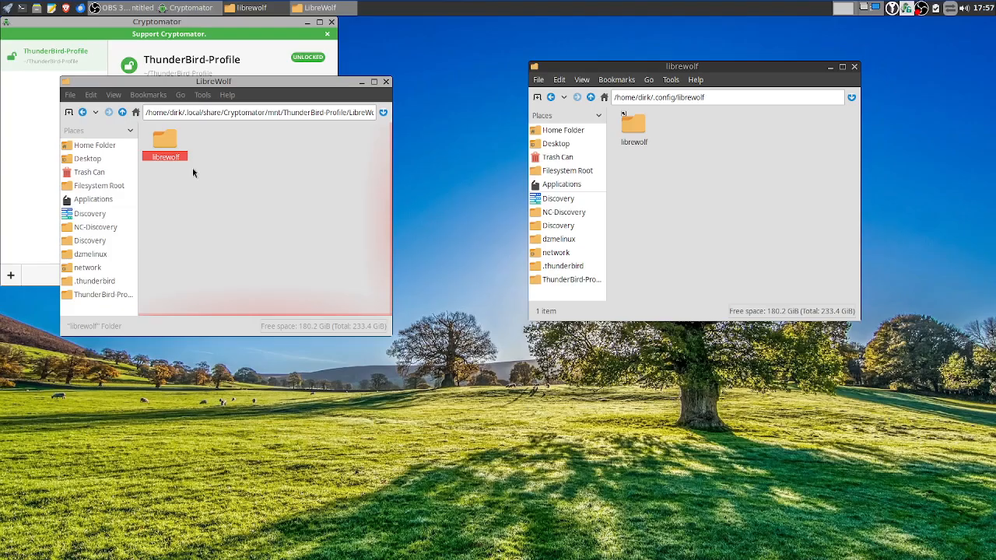
{"action": "left_click", "coordinate": [591, 97]}
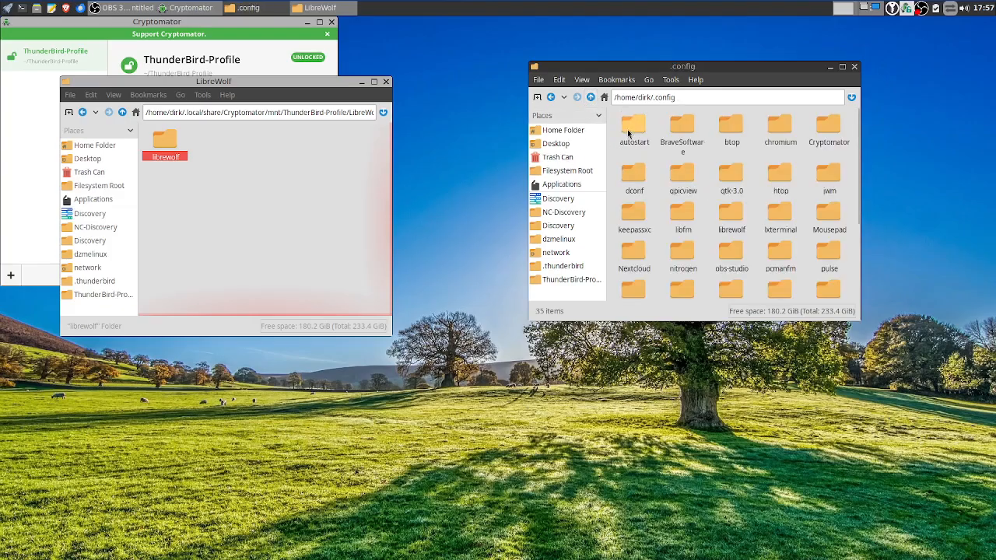
Delete all six original items from the .thunderbird folder
{"action": "left_click", "coordinate": [591, 98]}
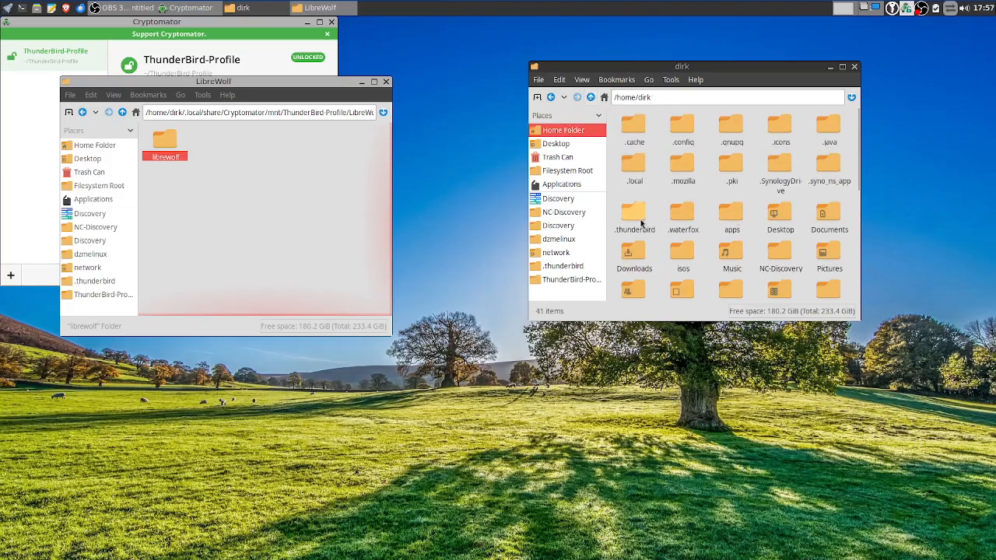
{"action": "double_click", "coordinate": [638, 222]}
{"action": "left_click_drag", "start_coordinate": [844, 202], "coordinate": [630, 124]}
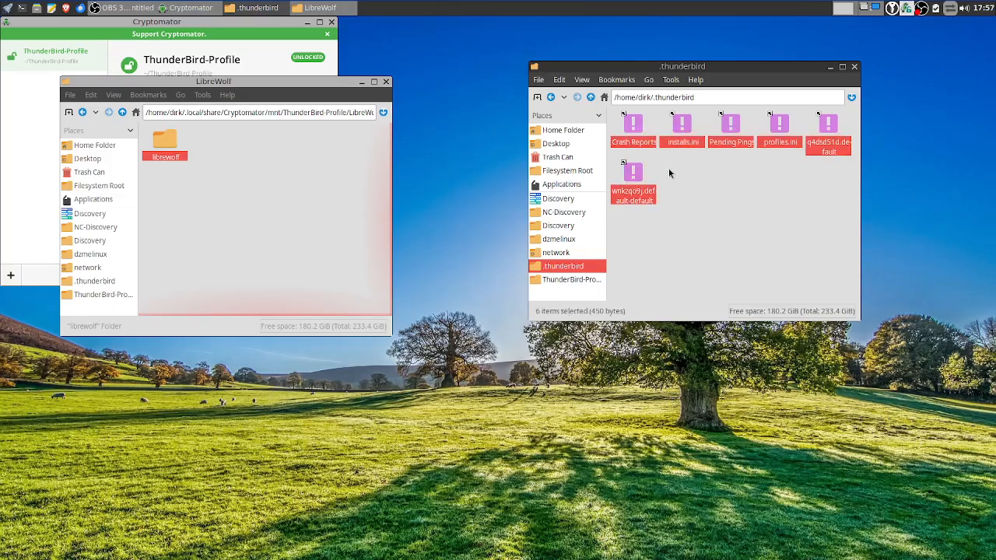
{"action": "key", "text": "Delete"}
{"action": "left_click", "coordinate": [735, 227]}
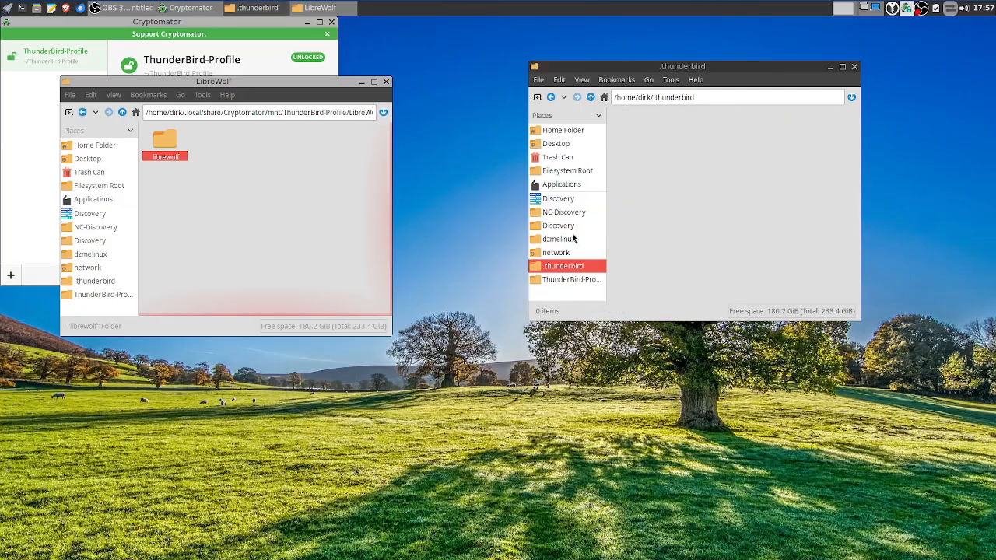
Link the six profile items from the vault's Thunderbird folder into .thunderbird, then close that window
{"action": "left_click", "coordinate": [102, 294]}
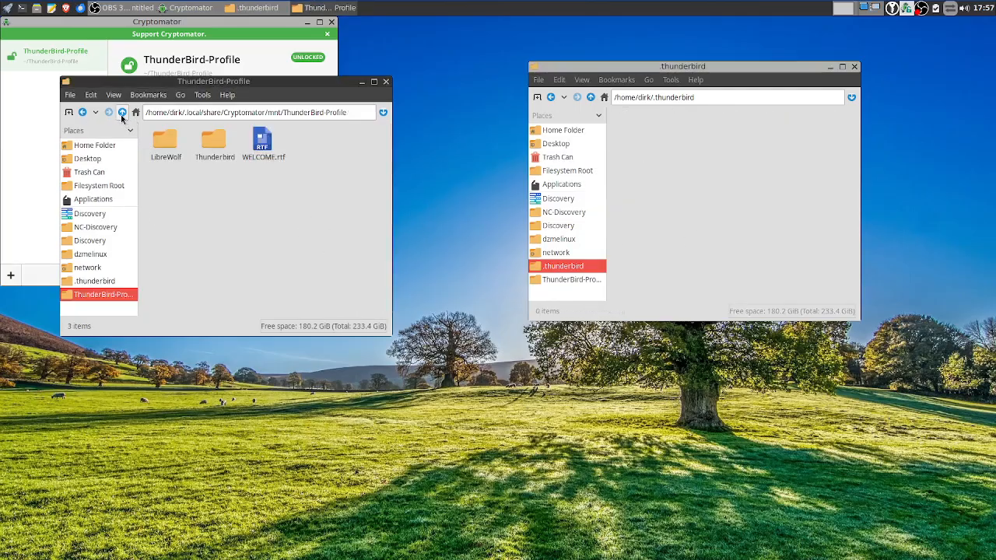
{"action": "double_click", "coordinate": [207, 143]}
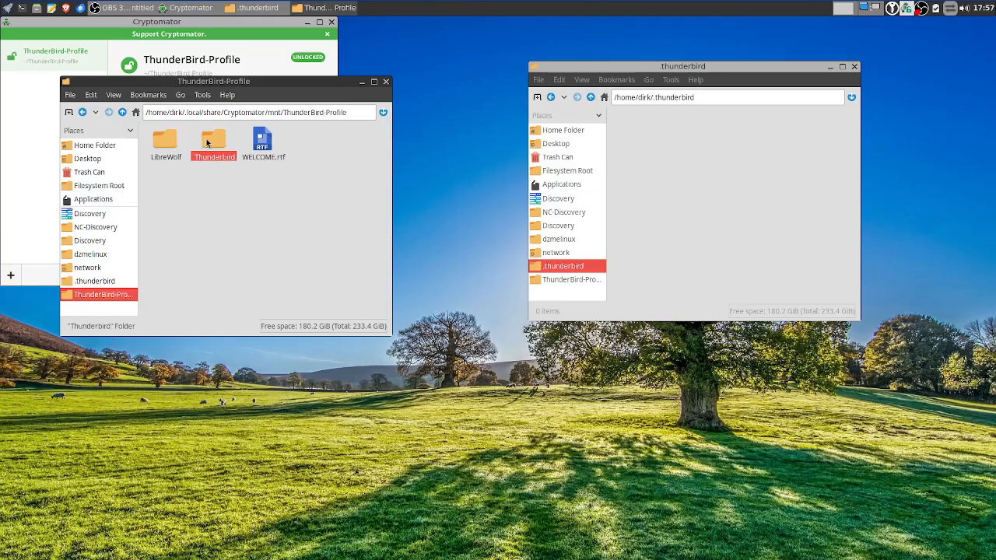
{"action": "left_click_drag", "start_coordinate": [348, 250], "coordinate": [679, 175]}
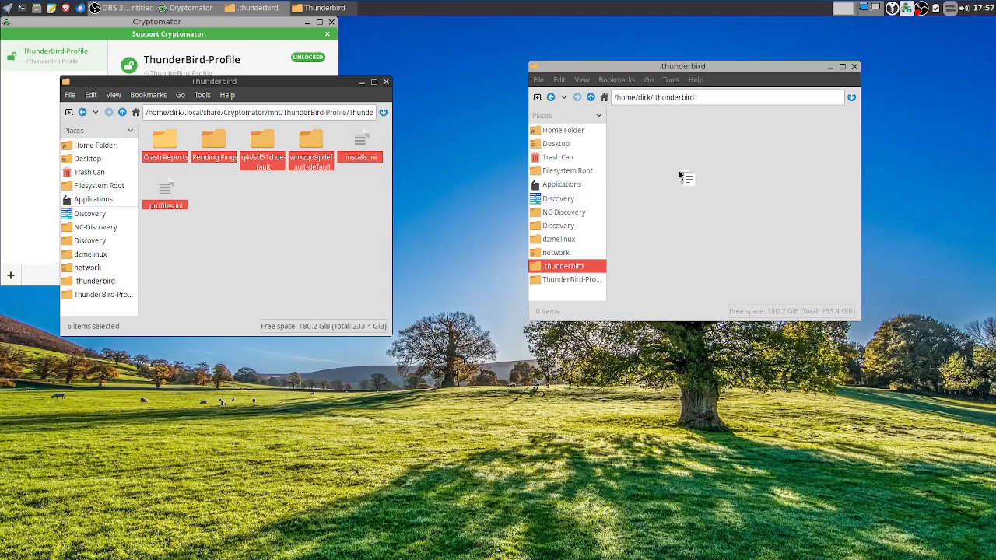
{"action": "left_click_drag", "start_coordinate": [678, 170], "coordinate": [679, 170]}
{"action": "left_click", "coordinate": [708, 207]}
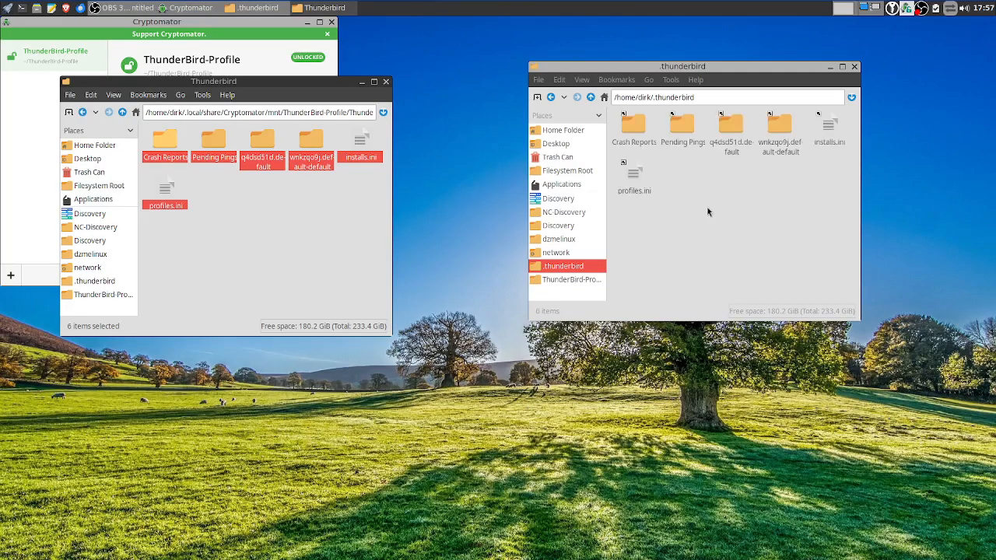
{"action": "left_click", "coordinate": [855, 68]}
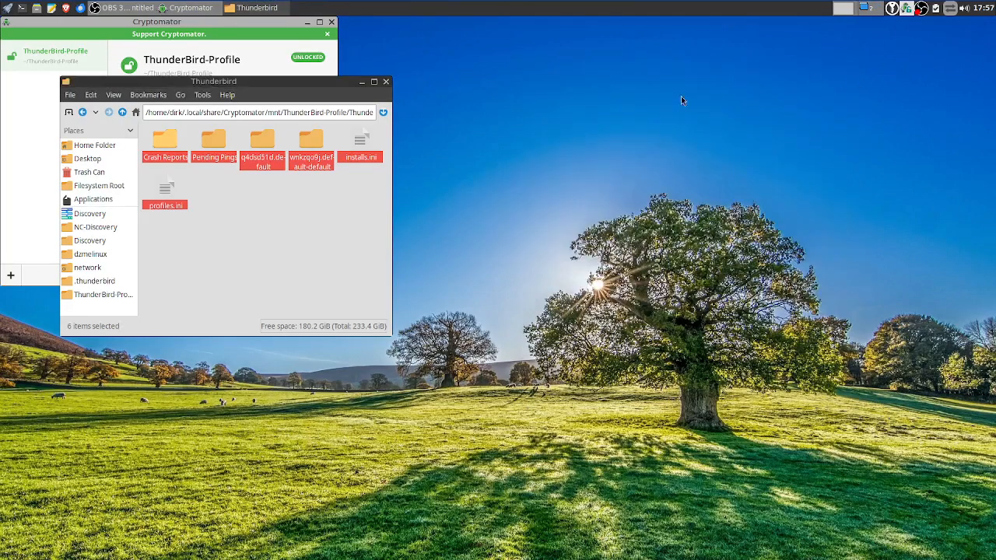
Close the vault's Thunderbird window and dismiss the vault context menu and desktop launcher
{"action": "left_click", "coordinate": [386, 83]}
{"action": "right_click", "coordinate": [74, 64]}
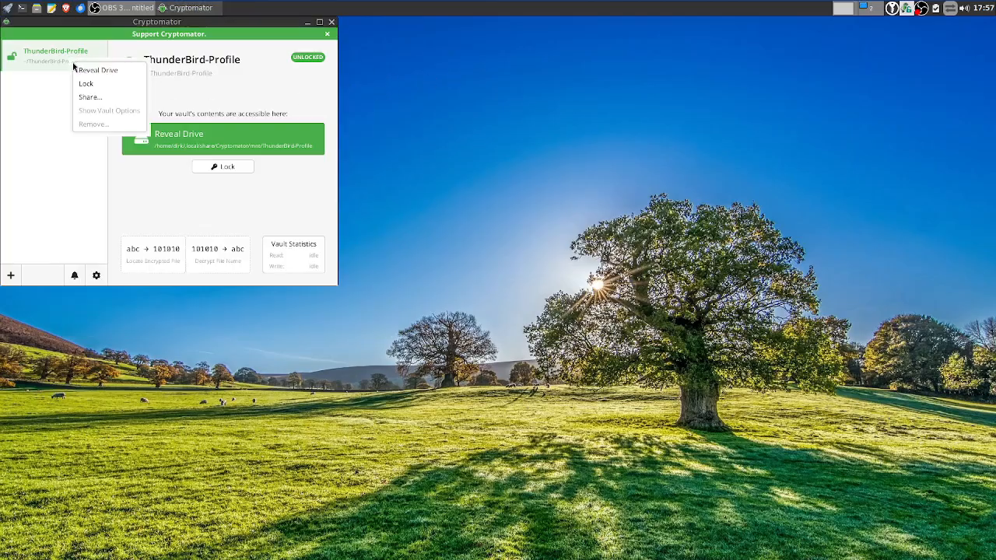
{"action": "left_click", "coordinate": [51, 142]}
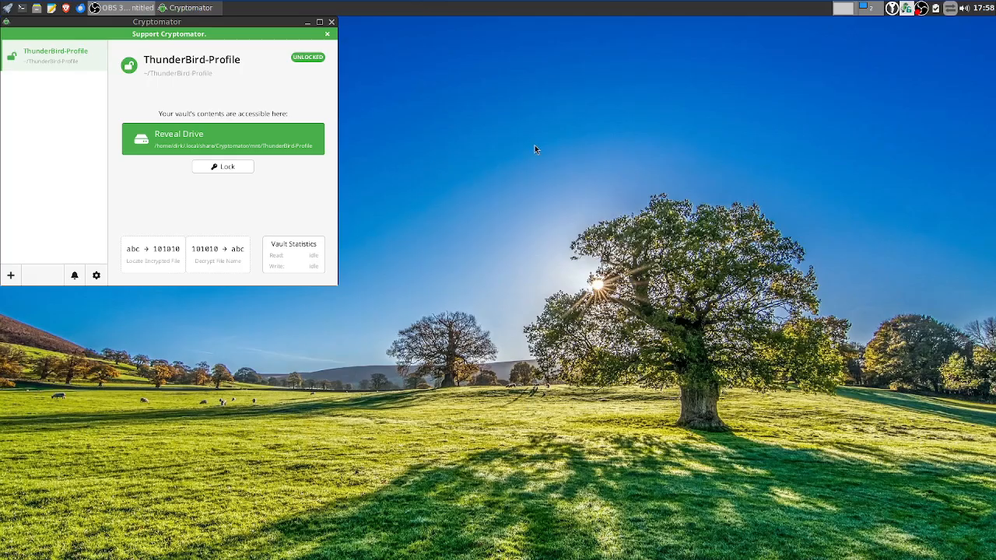
{"action": "right_click", "coordinate": [469, 69]}
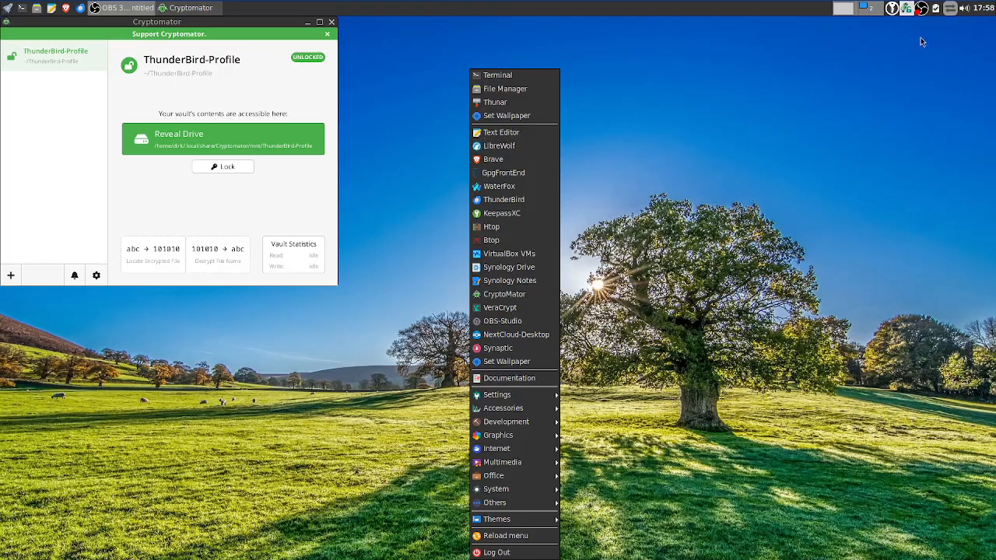
{"action": "left_click", "coordinate": [924, 9]}
{"action": "left_click", "coordinate": [920, 9]}
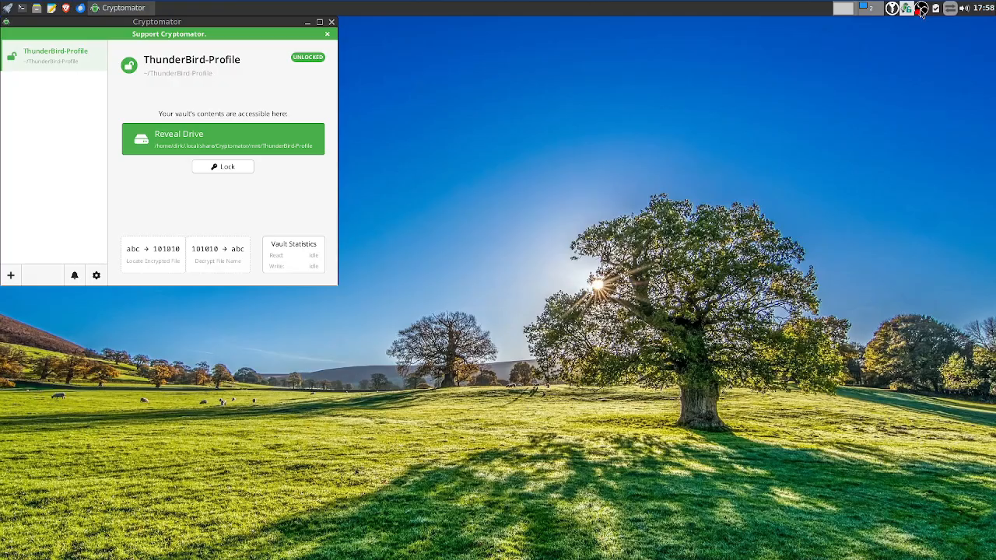
{"action": "right_click", "coordinate": [923, 9]}
{"action": "left_click", "coordinate": [922, 24]}
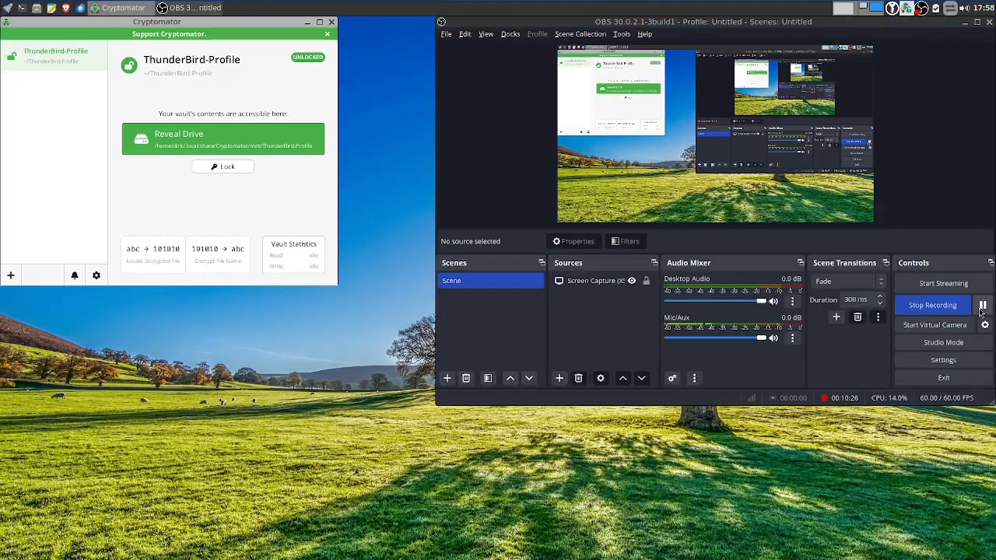
{"action": "right_click", "coordinate": [366, 162]}
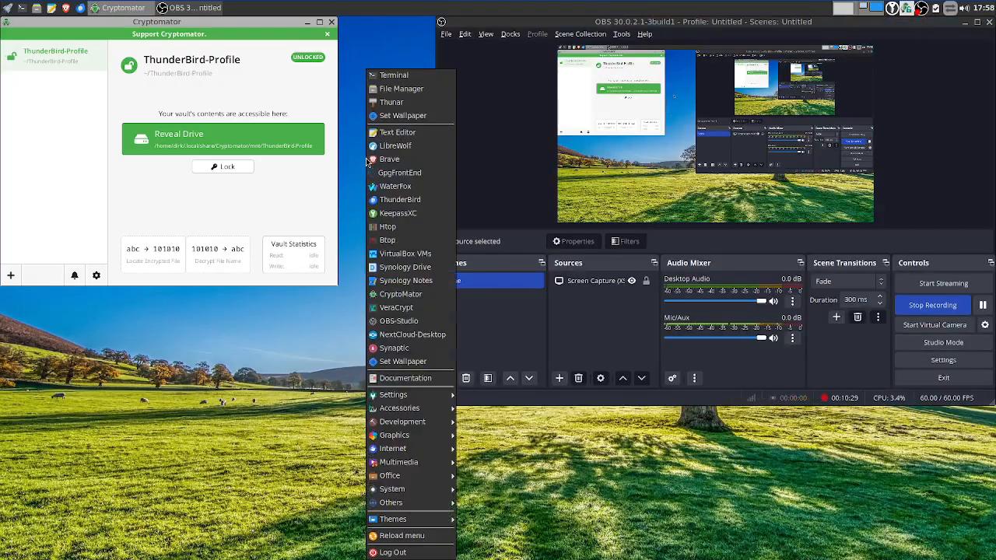
{"action": "left_click", "coordinate": [396, 147]}
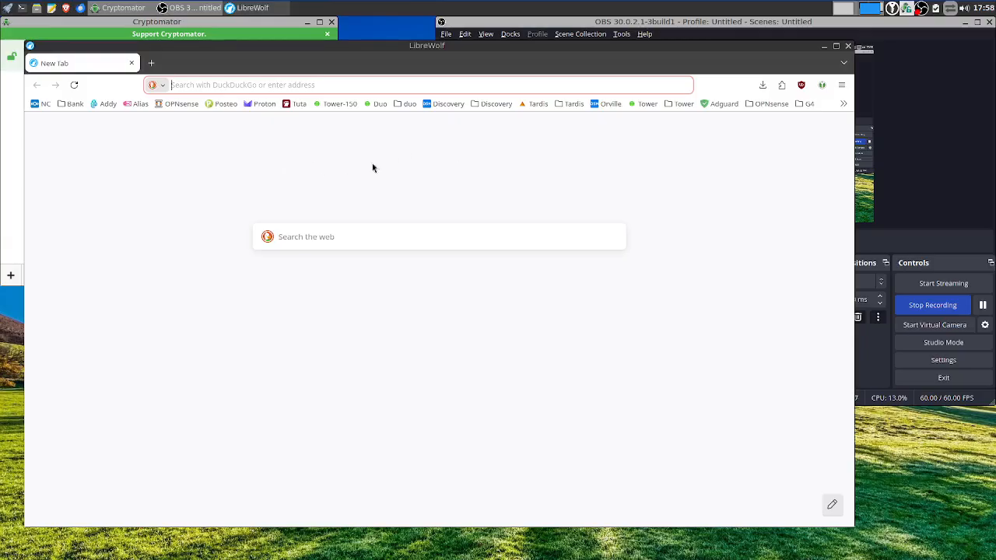
{"action": "left_click", "coordinate": [849, 47]}
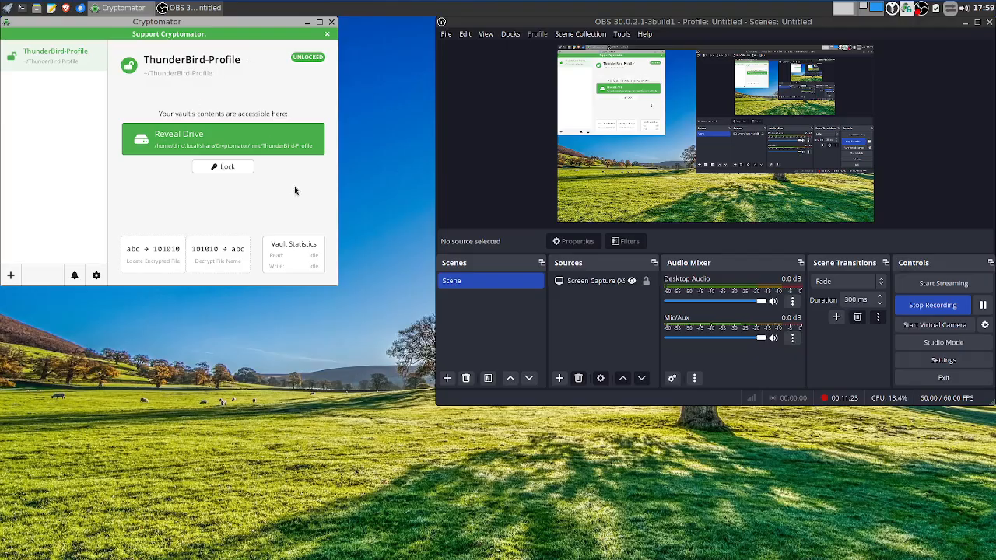
Copy the LibreWolf and Thunderbird folders from the ThunderBird-Profile vault drive, then go to the home folder
{"action": "left_click", "coordinate": [37, 7]}
{"action": "left_click", "coordinate": [74, 270]}
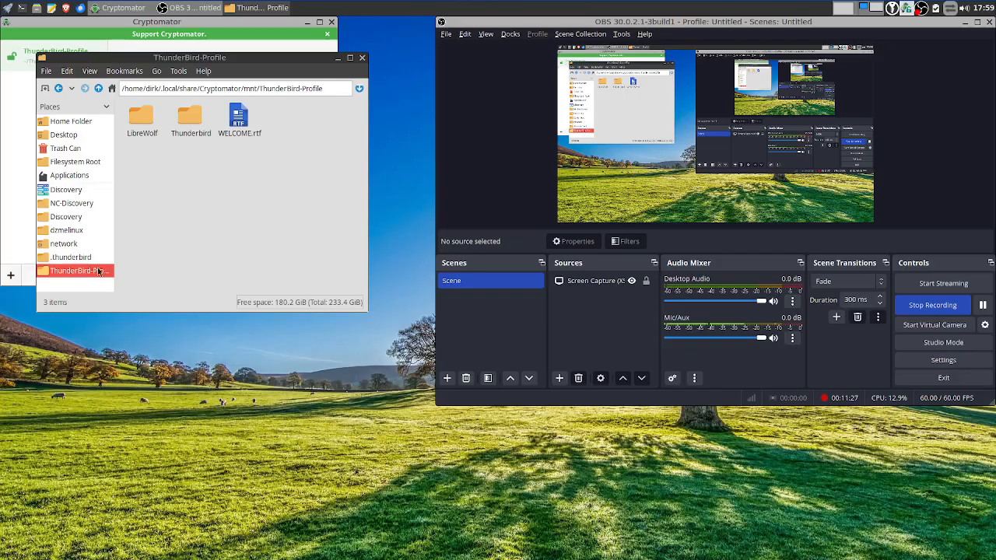
{"action": "left_click", "coordinate": [190, 117]}
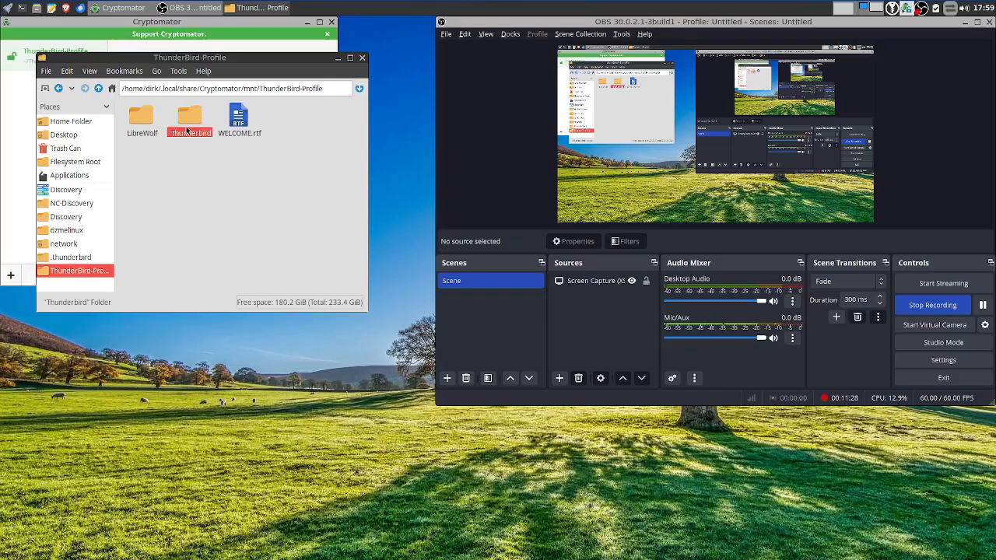
{"action": "left_click", "coordinate": [140, 117], "text": "ctrl"}
{"action": "right_click", "coordinate": [147, 123]}
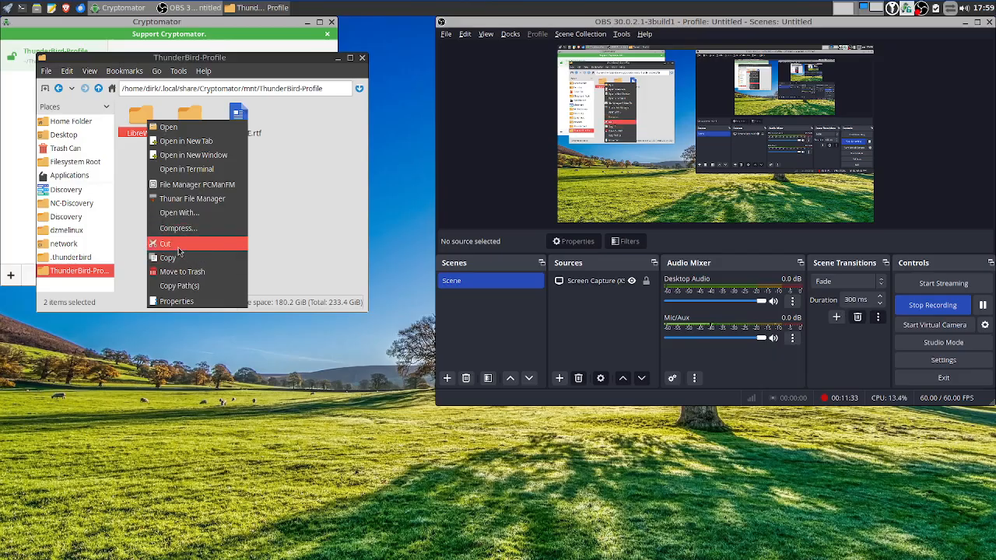
{"action": "left_click", "coordinate": [179, 256]}
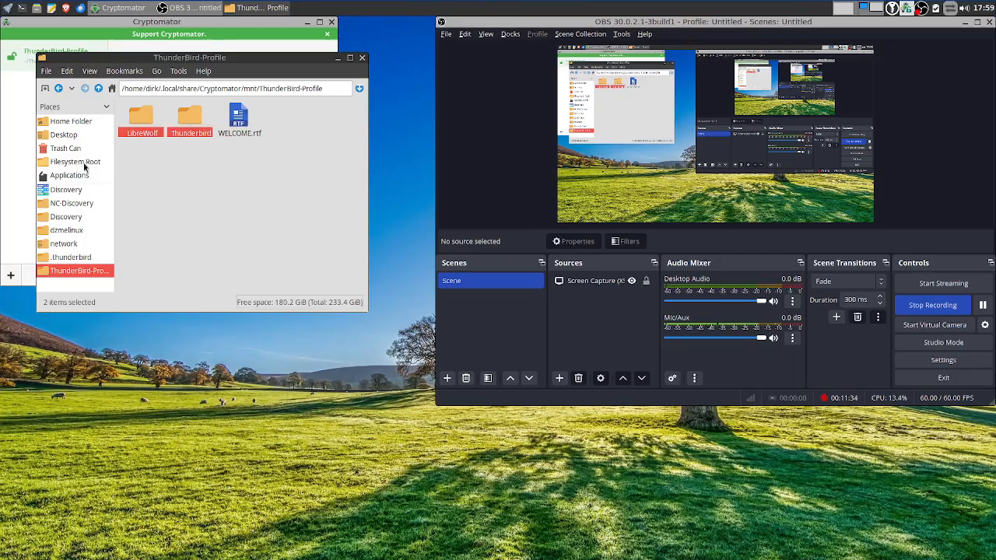
{"action": "left_click", "coordinate": [71, 122]}
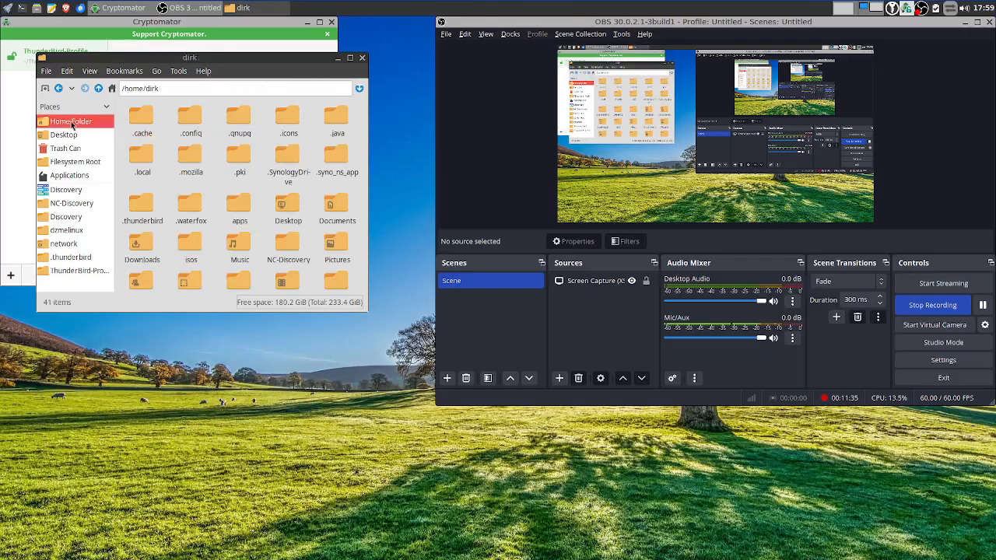
Rename the Thunderbird-original folder in Downloads to ORIGINAL and check its contents
{"action": "double_click", "coordinate": [141, 242]}
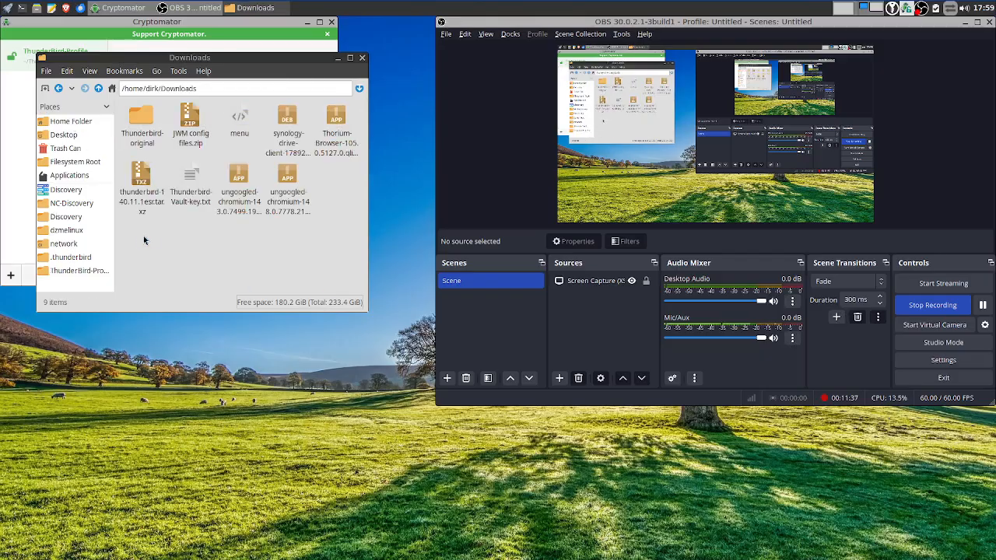
{"action": "right_click", "coordinate": [139, 144]}
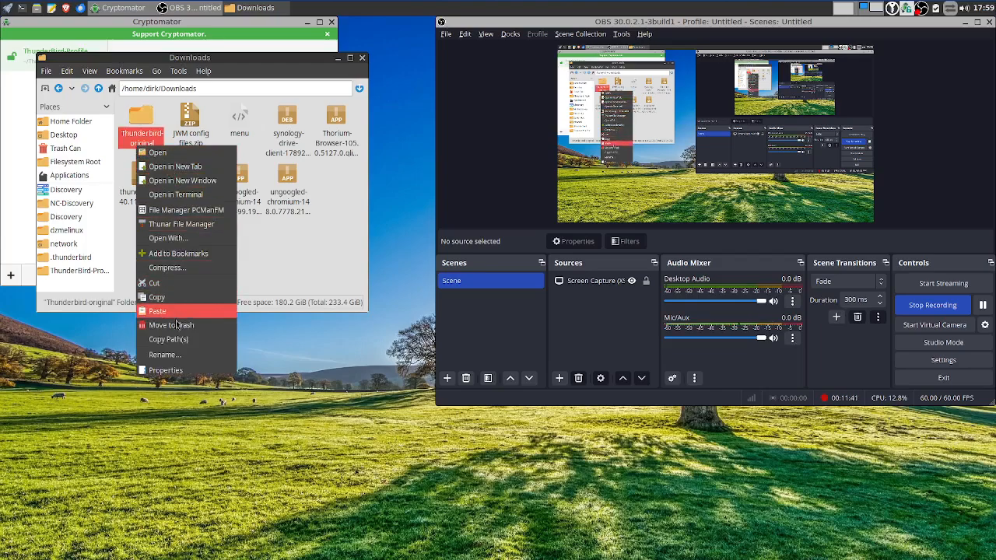
{"action": "left_click", "coordinate": [182, 355]}
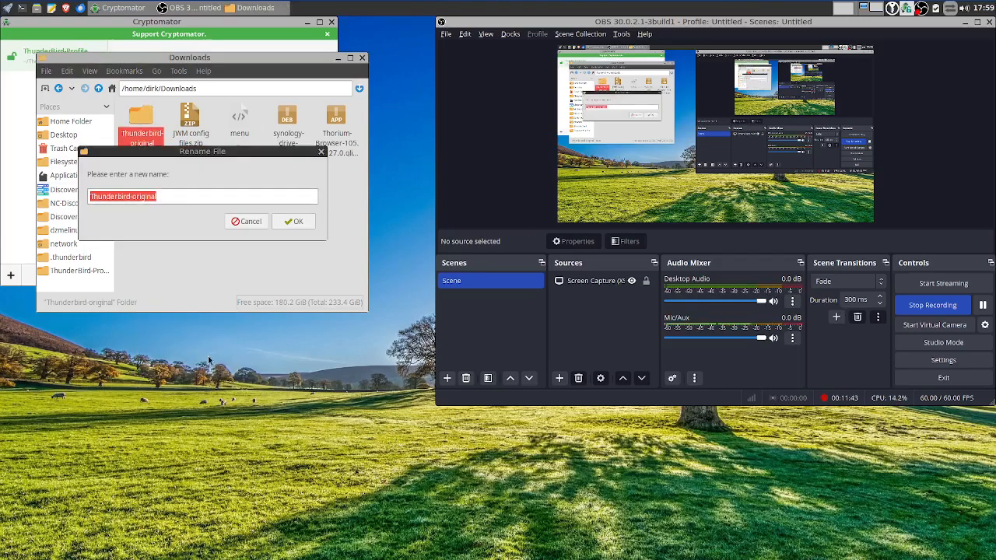
{"action": "type", "text": "OR"}
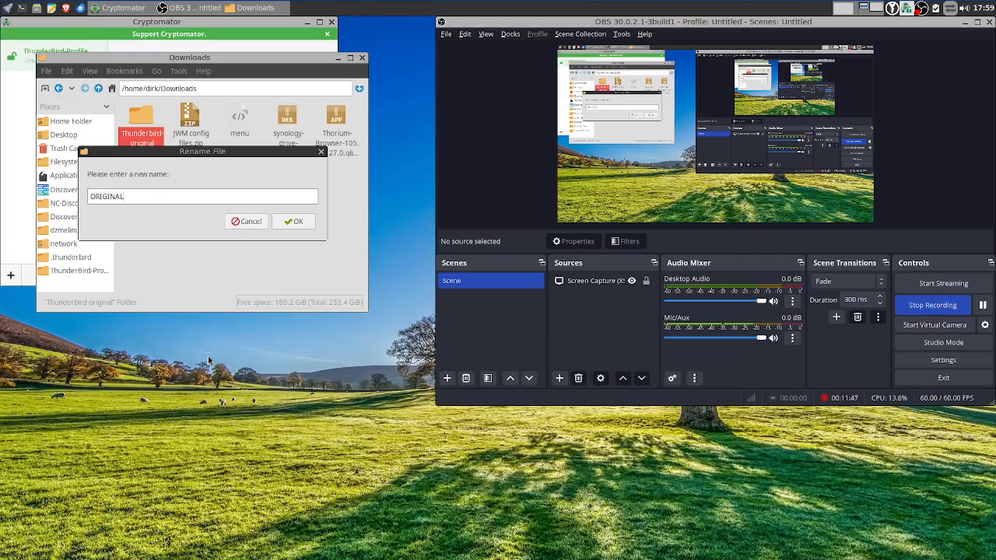
{"action": "type", "text": "IGINAL"}
{"action": "key", "text": "Return"}
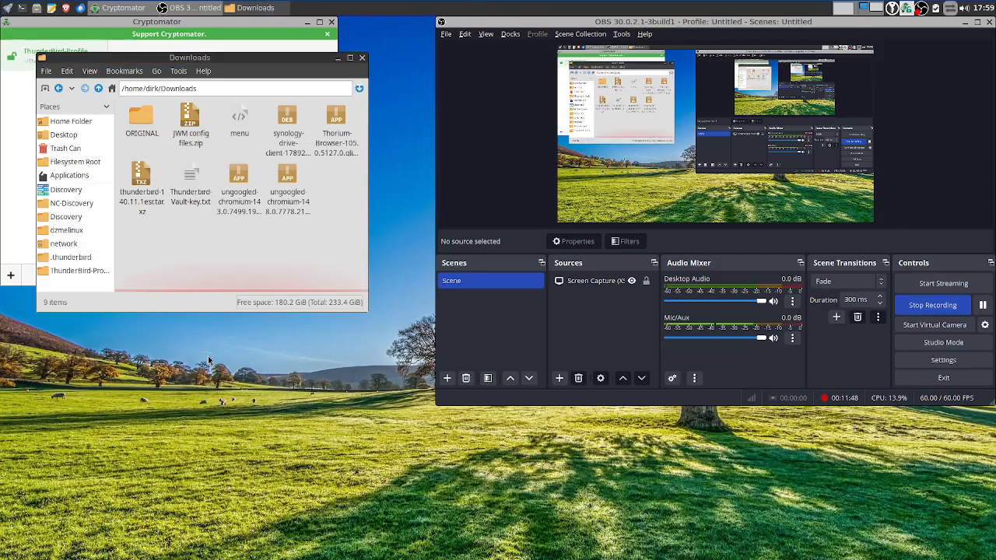
{"action": "double_click", "coordinate": [143, 117]}
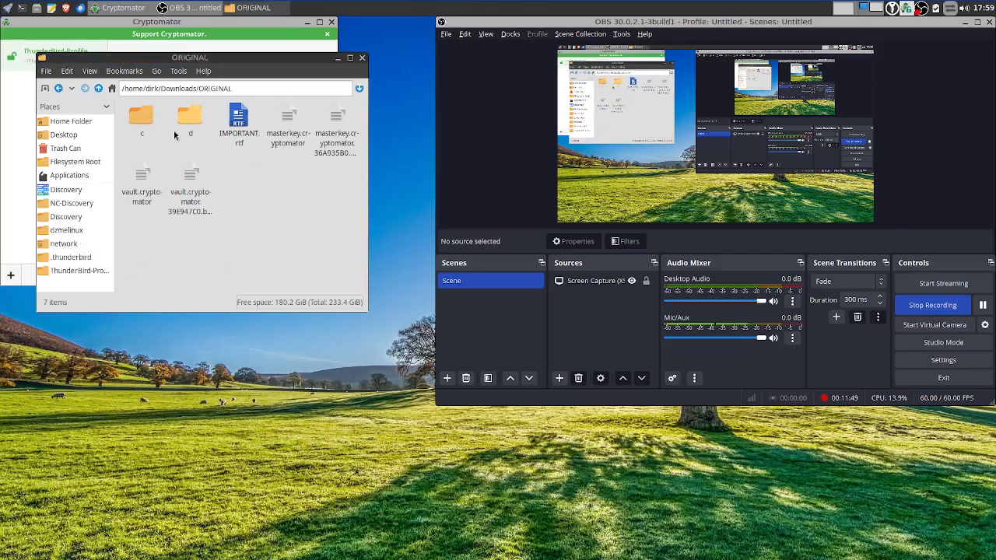
{"action": "left_click", "coordinate": [98, 88]}
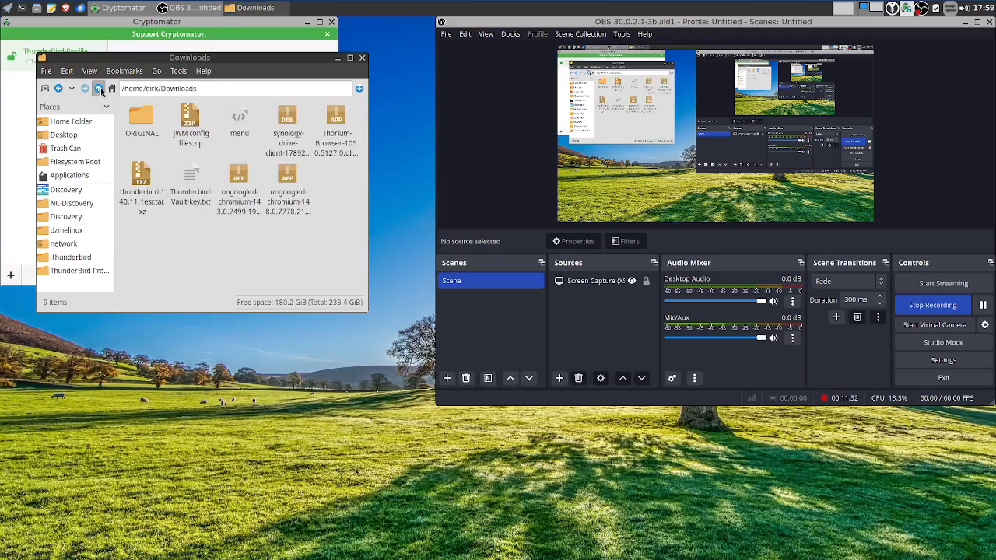
Permanently delete the ORIGINAL folder from Downloads
{"action": "right_click", "coordinate": [138, 125]}
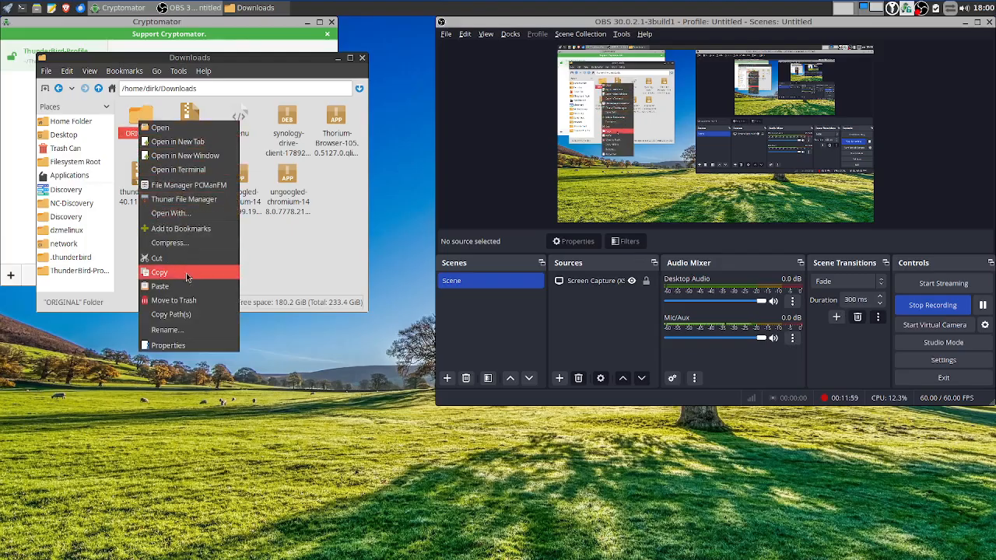
{"action": "key", "text": "shift"}
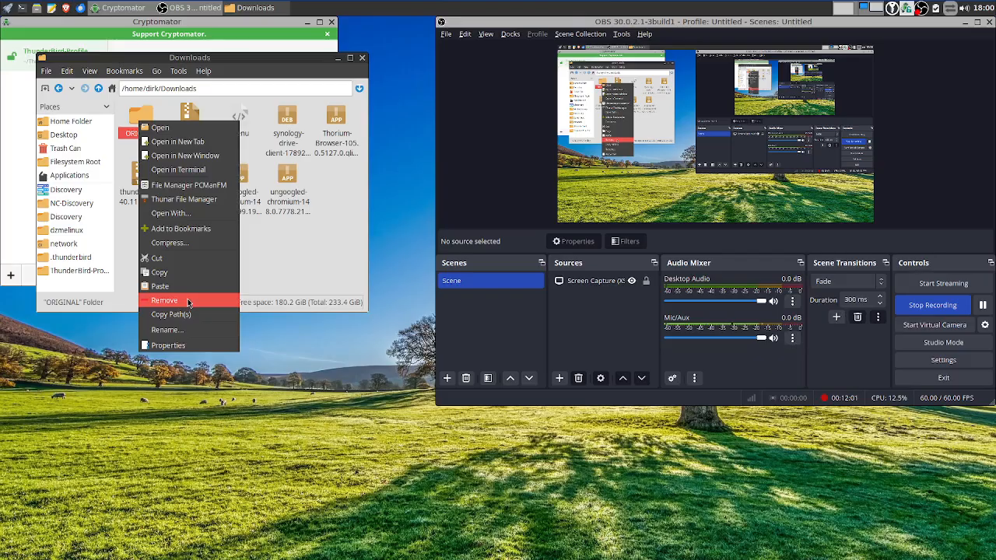
{"action": "left_click", "coordinate": [187, 302]}
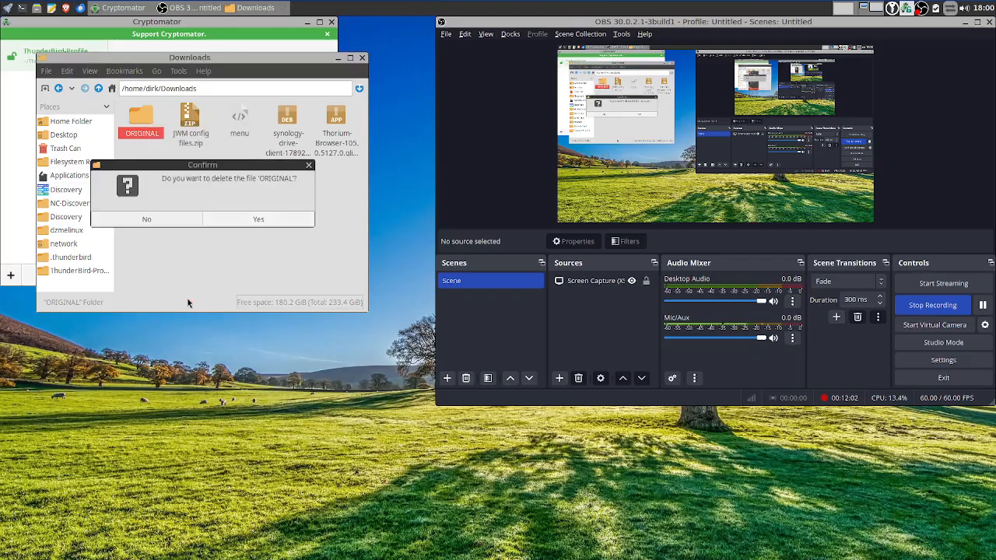
{"action": "left_click", "coordinate": [244, 221]}
Create a new Downloads folder named Original and paste the LibreWolf and Thunderbird folders into it
{"action": "right_click", "coordinate": [288, 188]}
{"action": "mouse_move", "coordinate": [354, 194]}
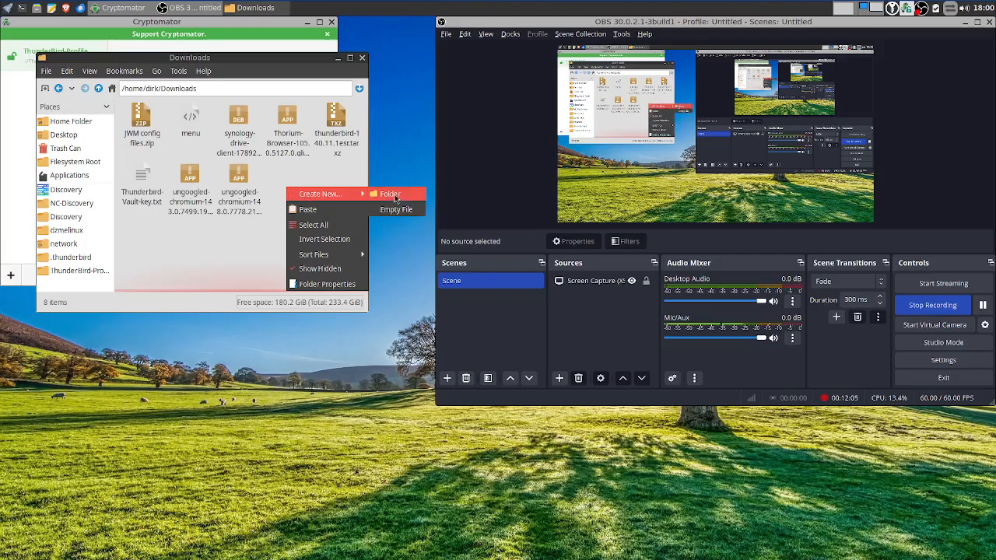
{"action": "left_click", "coordinate": [394, 194]}
{"action": "type", "text": "Ori"}
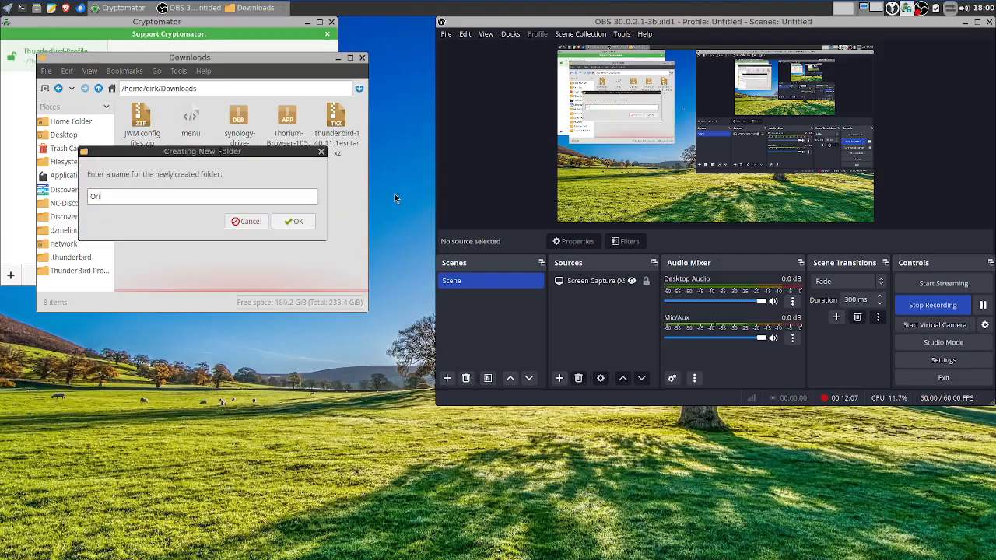
{"action": "type", "text": "ginal"}
{"action": "key", "text": "Return"}
{"action": "double_click", "coordinate": [142, 120]}
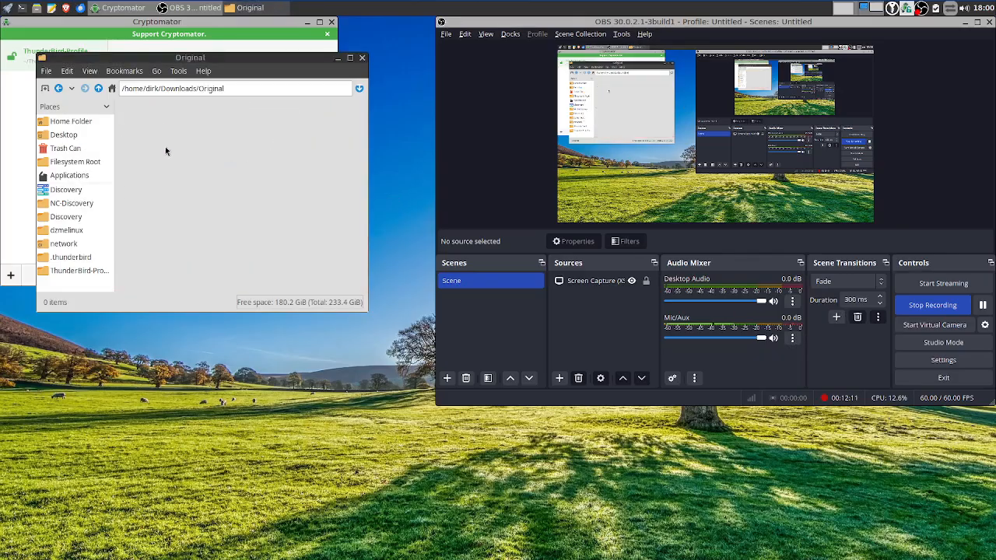
{"action": "right_click", "coordinate": [171, 134]}
{"action": "left_click", "coordinate": [215, 158]}
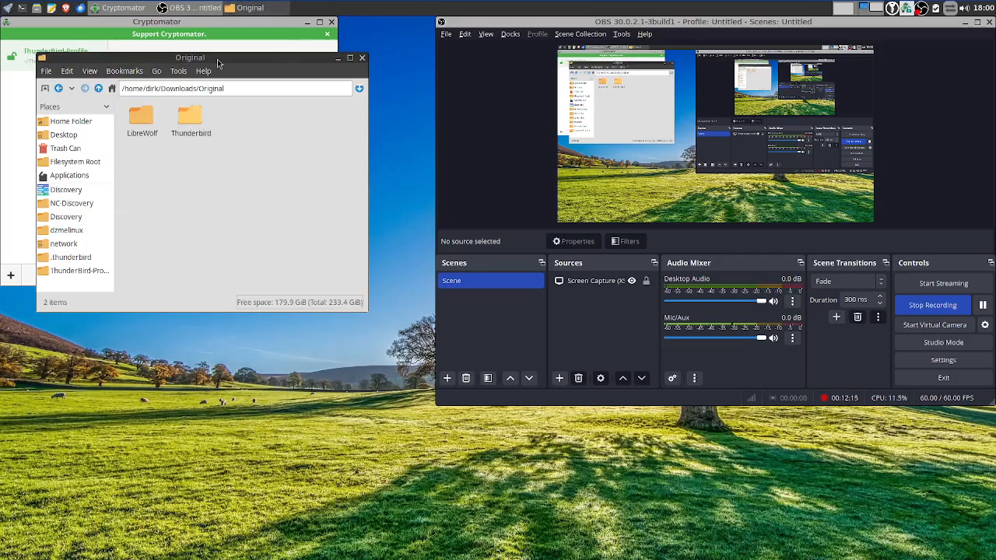
{"action": "left_click_drag", "start_coordinate": [218, 58], "coordinate": [237, 275]}
{"action": "left_click", "coordinate": [190, 182]}
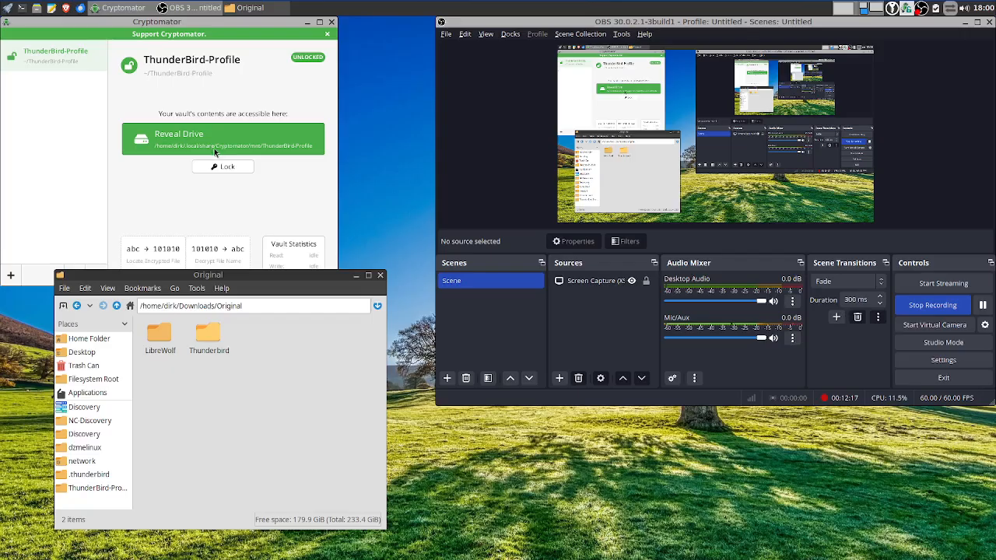
Lock the ThunderBird-Profile vault and remove it from Cryptomator's vault list
{"action": "left_click", "coordinate": [217, 168]}
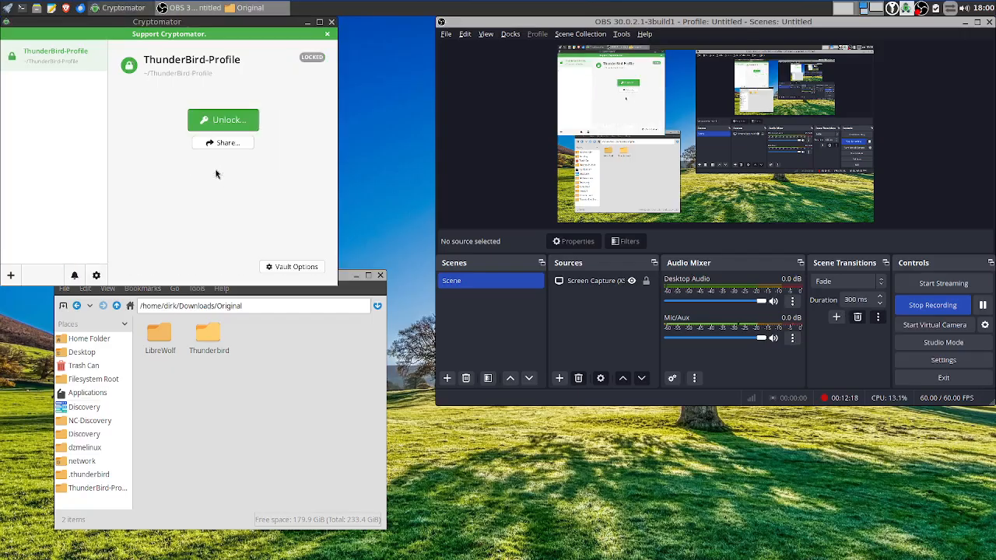
{"action": "right_click", "coordinate": [38, 61]}
{"action": "left_click", "coordinate": [57, 108]}
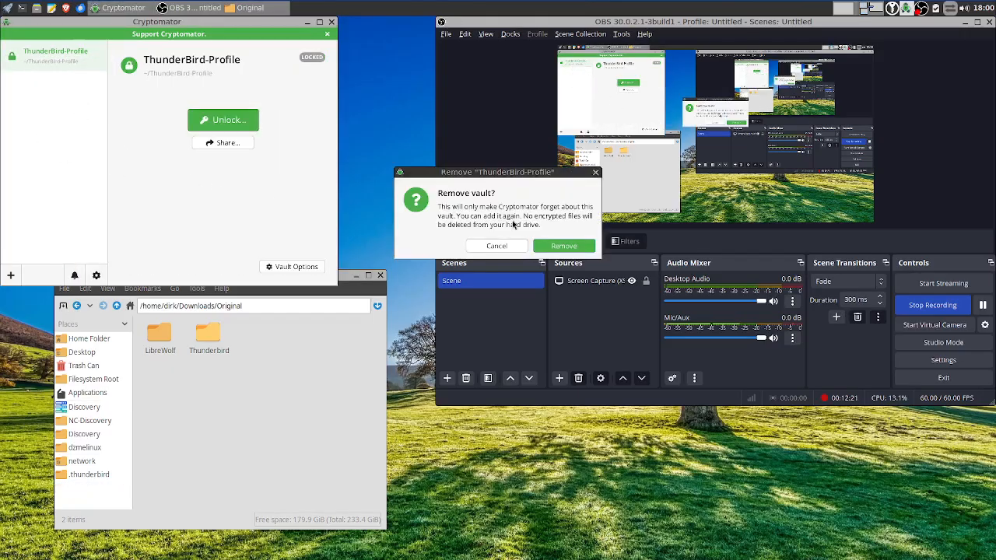
{"action": "left_click", "coordinate": [556, 246]}
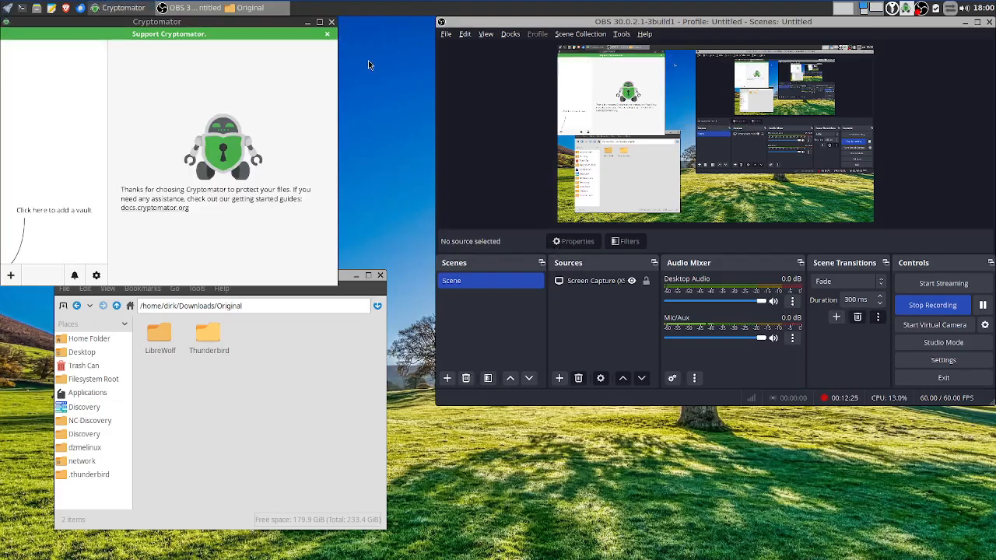
Launch LibreWolf, exit its profile chooser, and bring up Cryptomator's add-vault options
{"action": "right_click", "coordinate": [387, 64]}
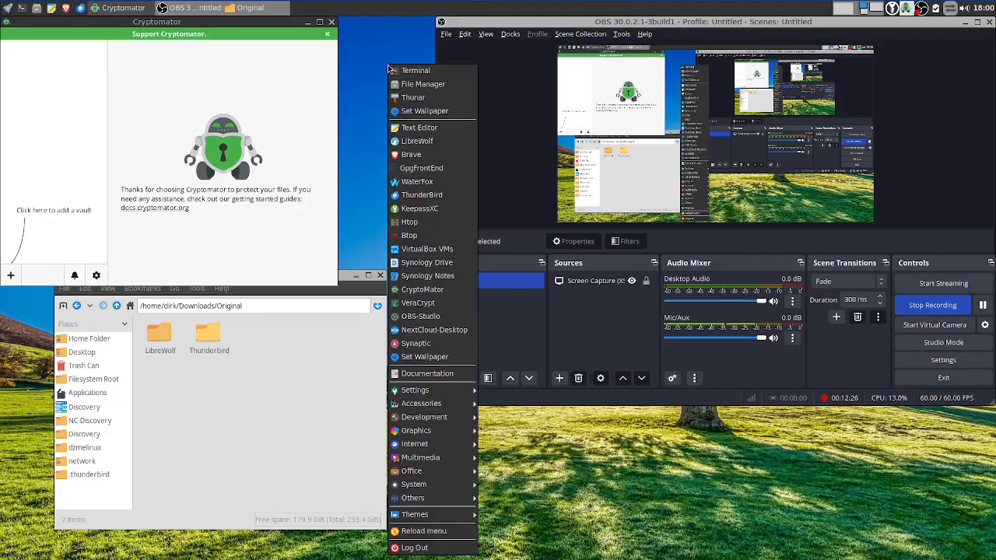
{"action": "left_click", "coordinate": [430, 142]}
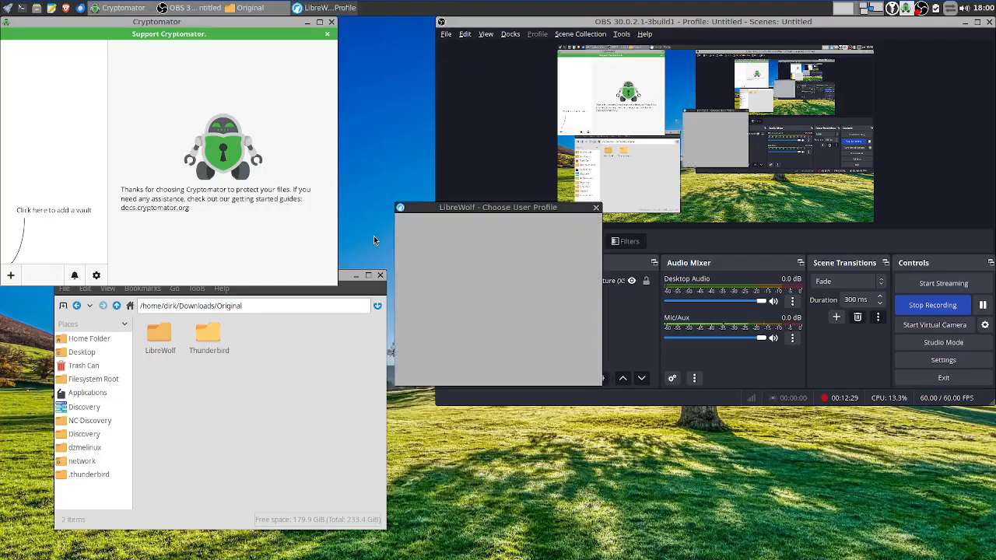
{"action": "left_click", "coordinate": [512, 374]}
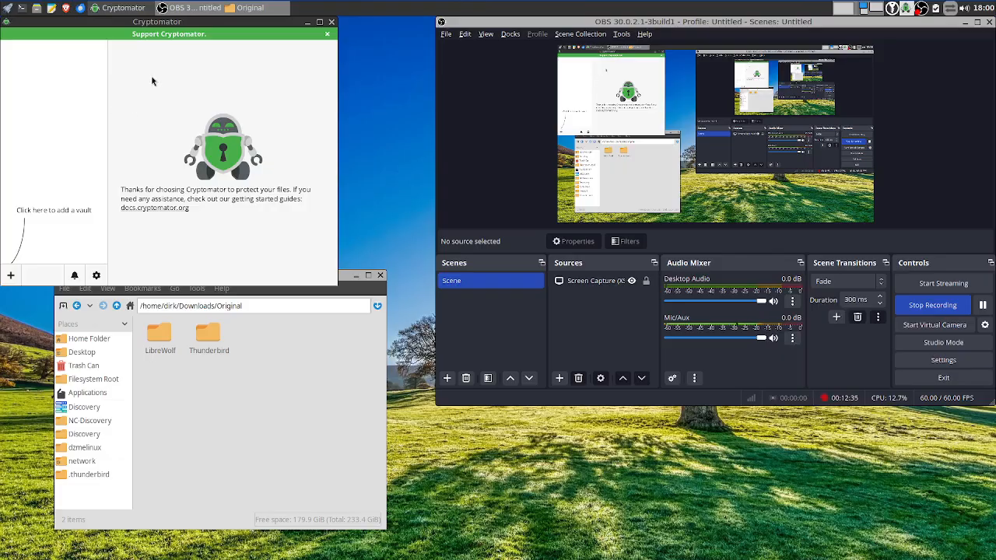
{"action": "left_click", "coordinate": [11, 276]}
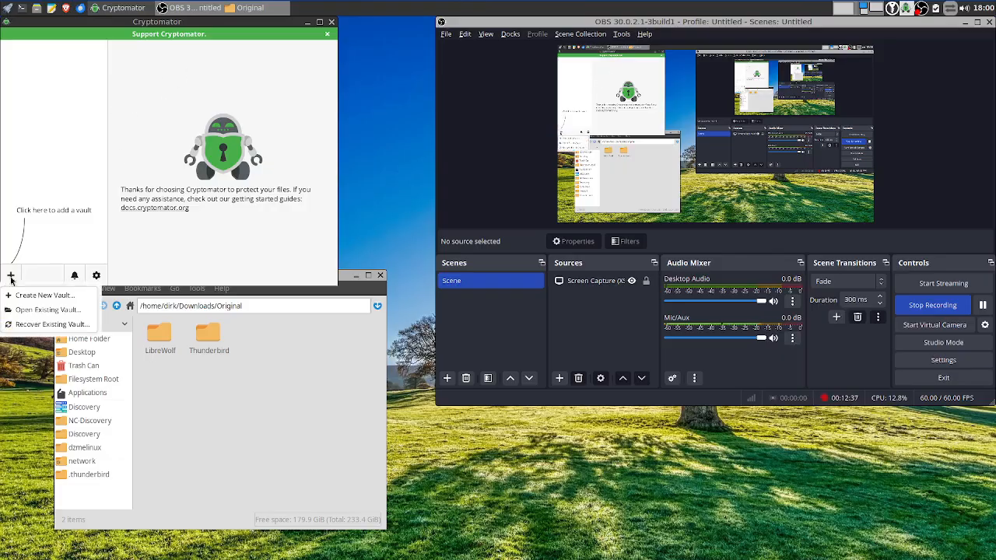
Start a new vault named Profiles stored at the custom location /home/dirk/Profiles
{"action": "left_click", "coordinate": [39, 294]}
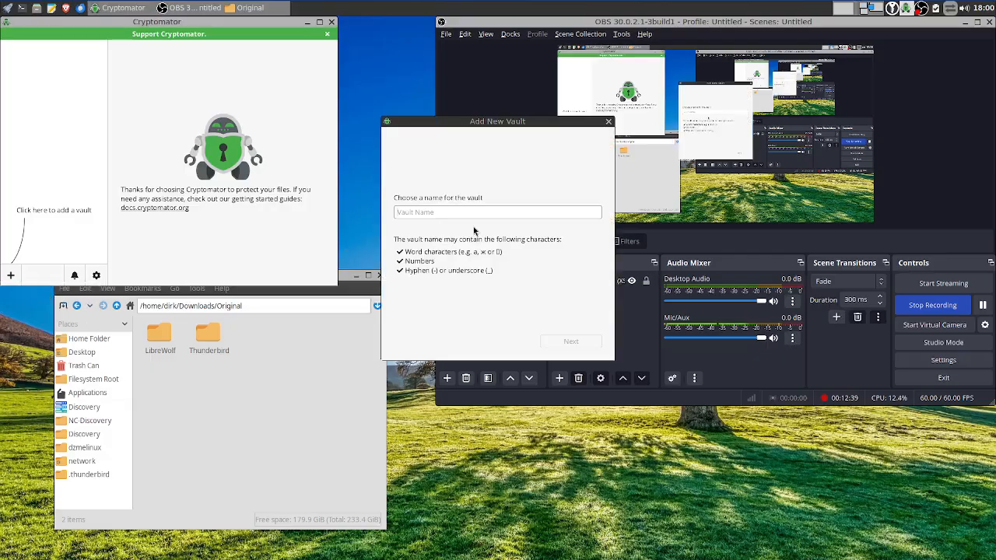
{"action": "type", "text": "Prof"}
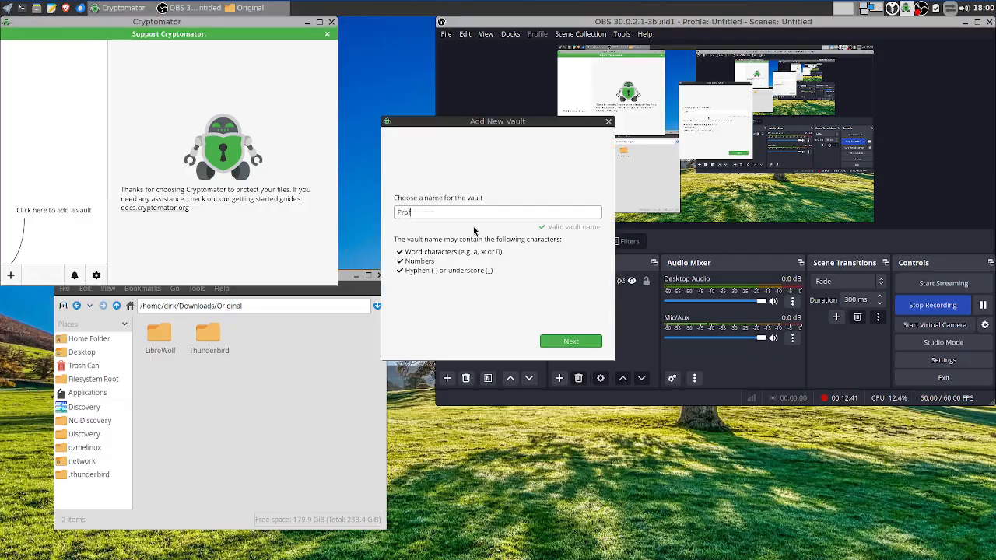
{"action": "type", "text": "iles"}
{"action": "left_click", "coordinate": [571, 341]}
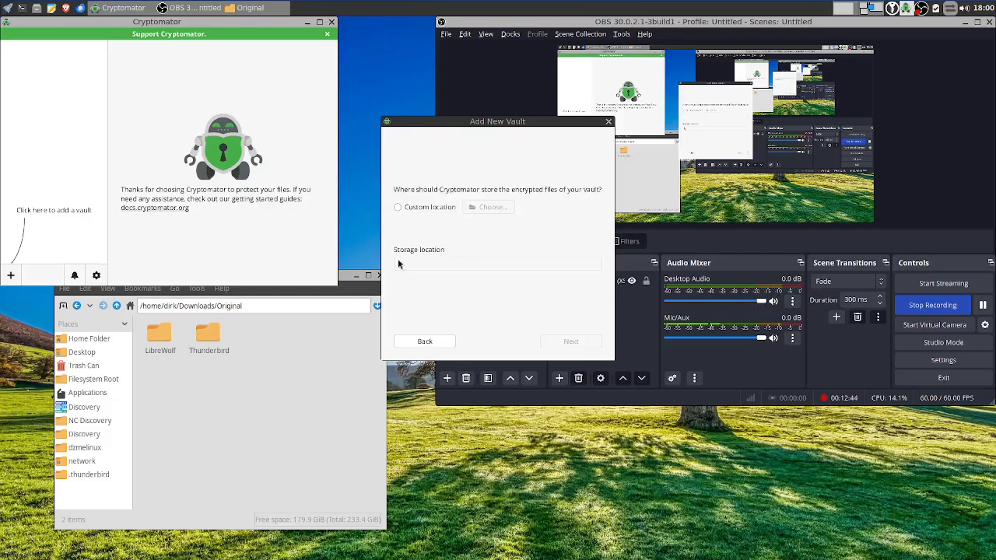
{"action": "left_click", "coordinate": [424, 209]}
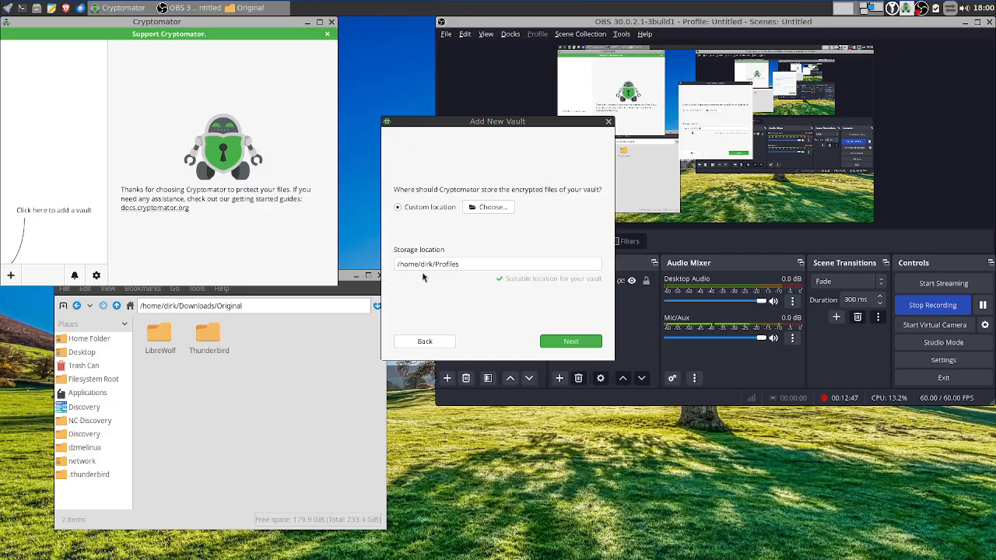
{"action": "left_click", "coordinate": [573, 341]}
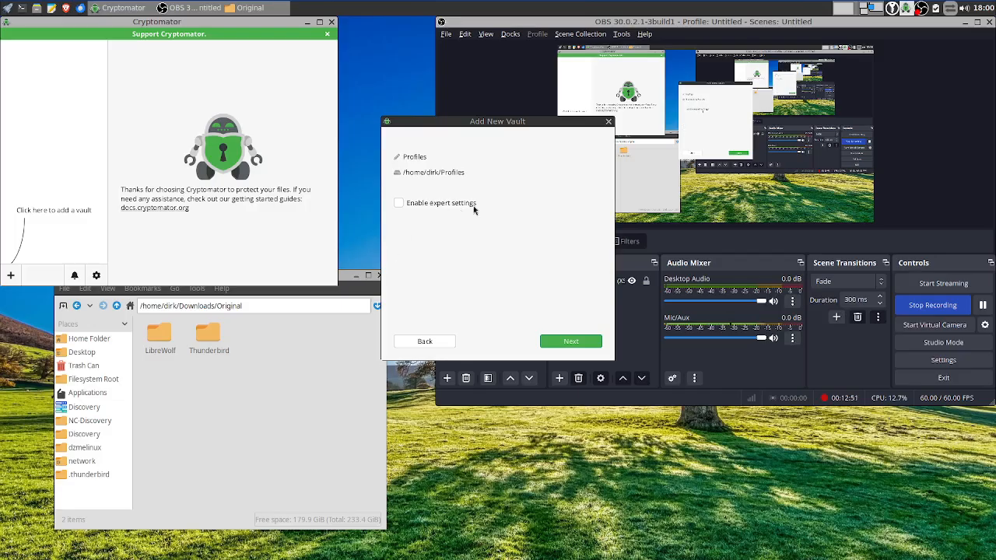
Set and confirm the vault password, decline a recovery key, and create the vault
{"action": "left_click", "coordinate": [562, 343]}
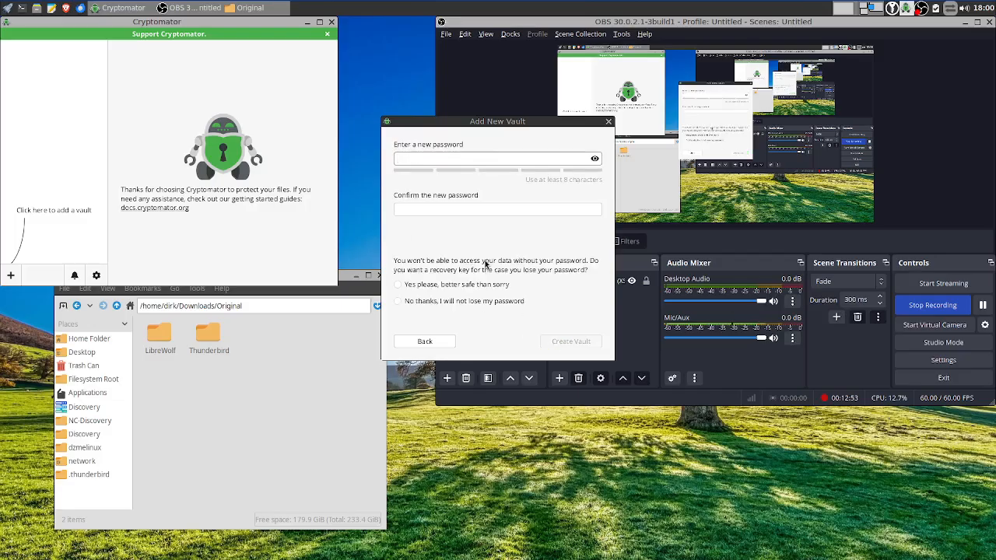
{"action": "type", "text": "••••••••"}
{"action": "key", "text": "Tab"}
{"action": "type", "text": "•••••••"}
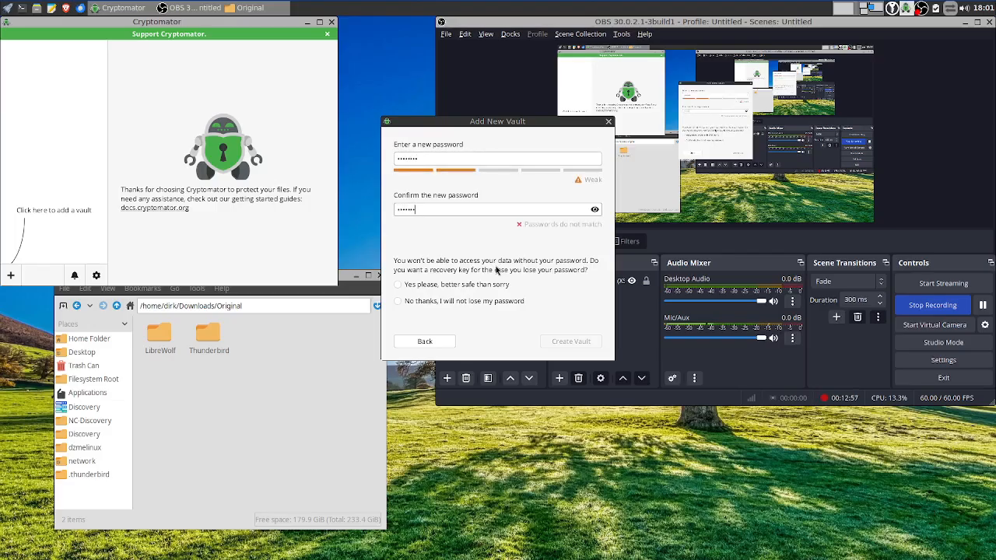
{"action": "type", "text": "•"}
{"action": "left_click", "coordinate": [486, 302]}
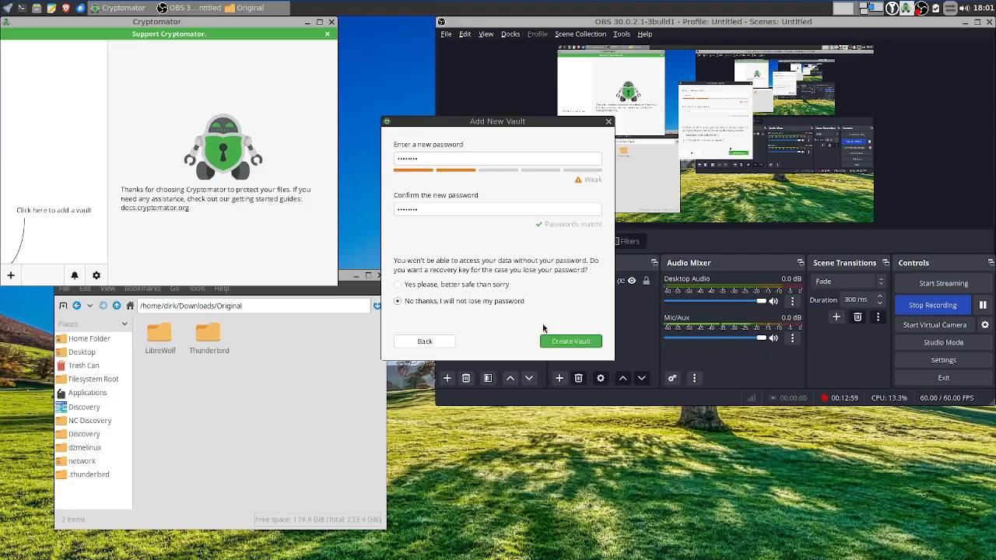
{"action": "left_click", "coordinate": [560, 342]}
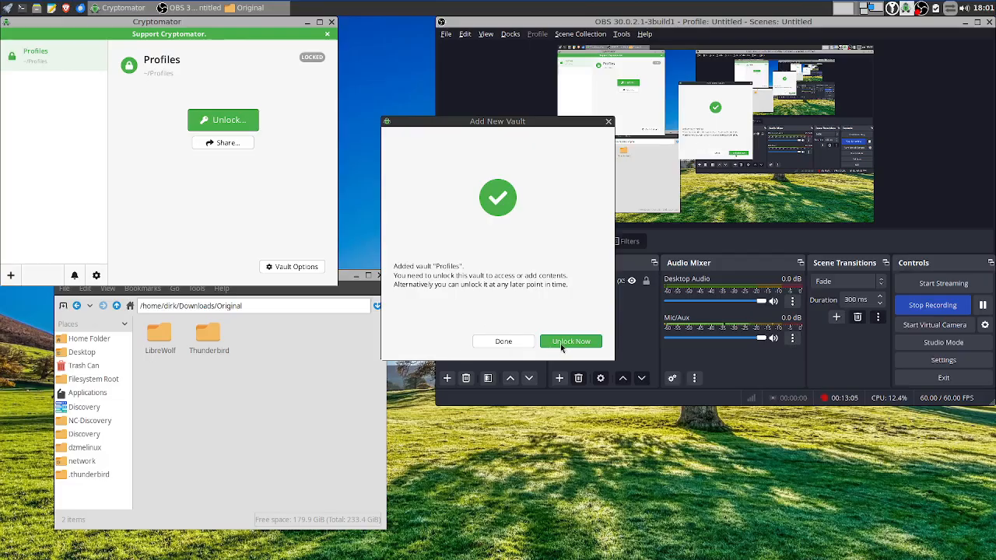
Unlock the Profiles vault with its password, remember the choice, and dismiss the success message
{"action": "left_click", "coordinate": [560, 344]}
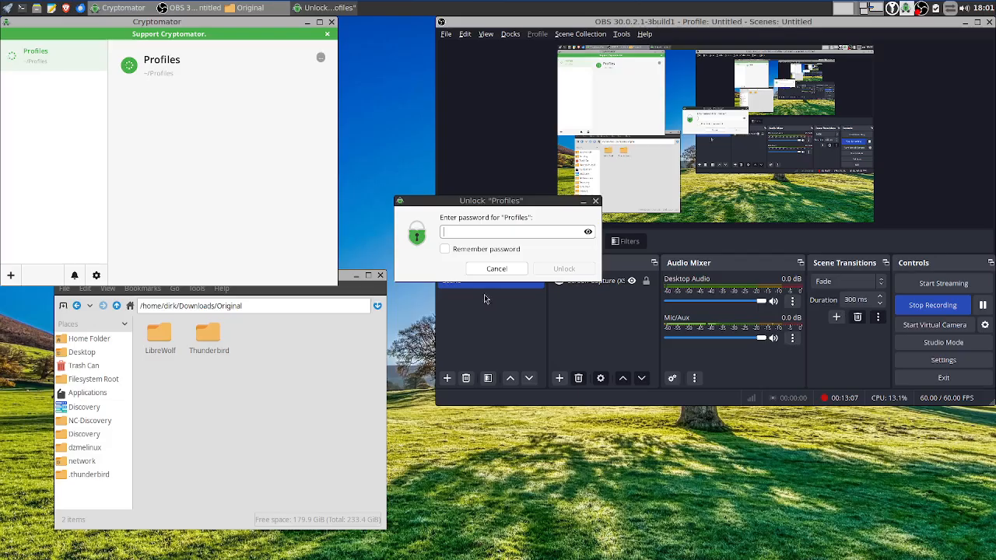
{"action": "type", "text": "•••"}
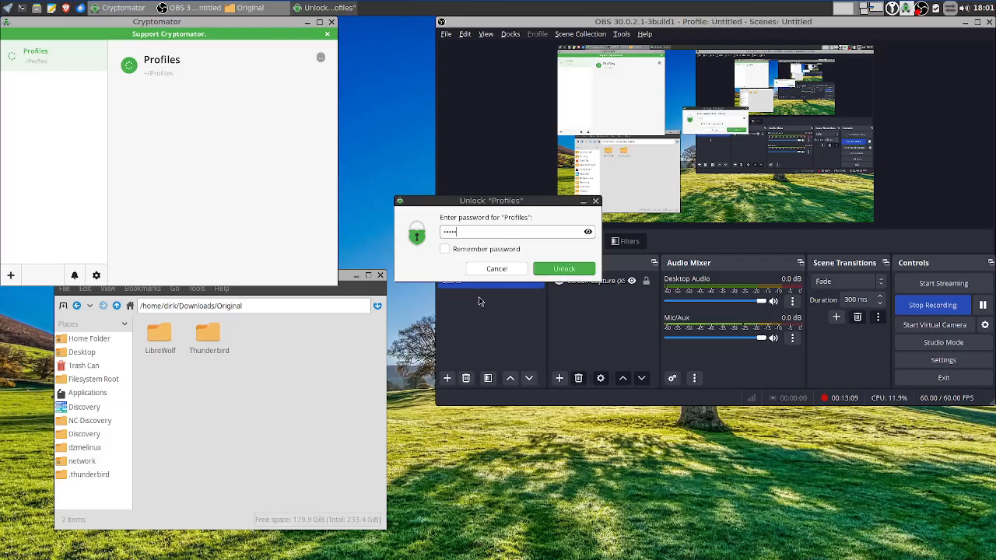
{"action": "left_click", "coordinate": [554, 271]}
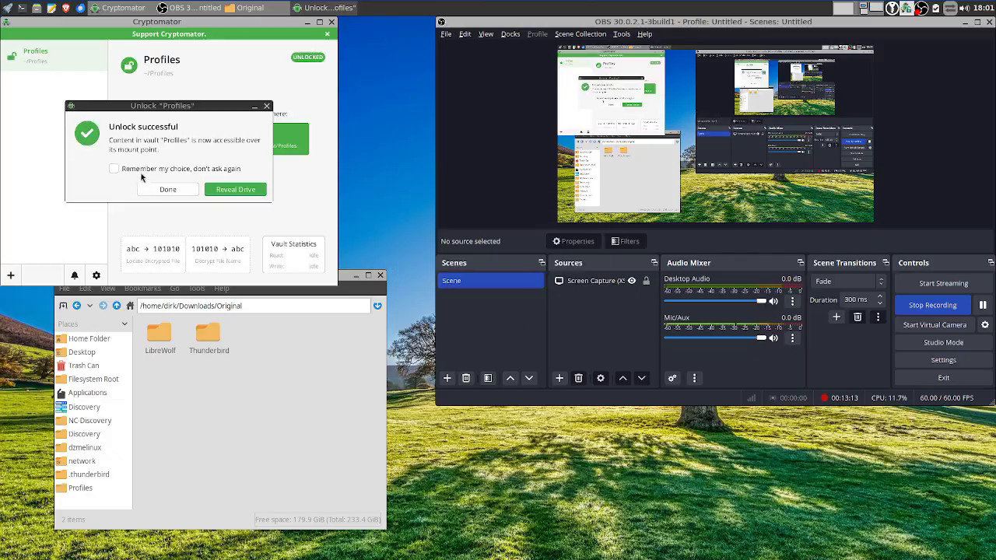
{"action": "left_click", "coordinate": [139, 171]}
{"action": "left_click", "coordinate": [172, 191]}
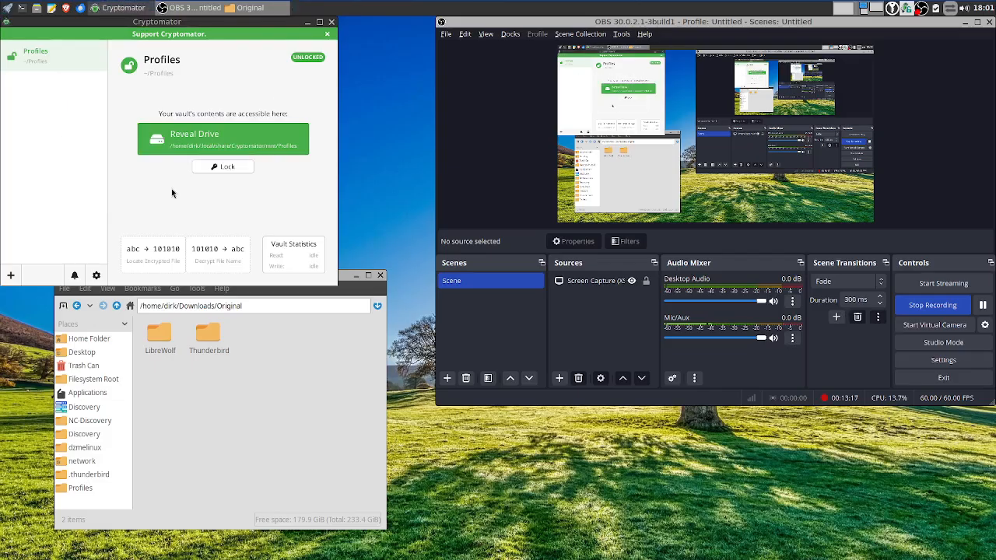
{"action": "right_click", "coordinate": [374, 155]}
Open Thunar on the mounted Profiles vault and copy LibreWolf and Thunderbird from Original into it
{"action": "left_click", "coordinate": [406, 110]}
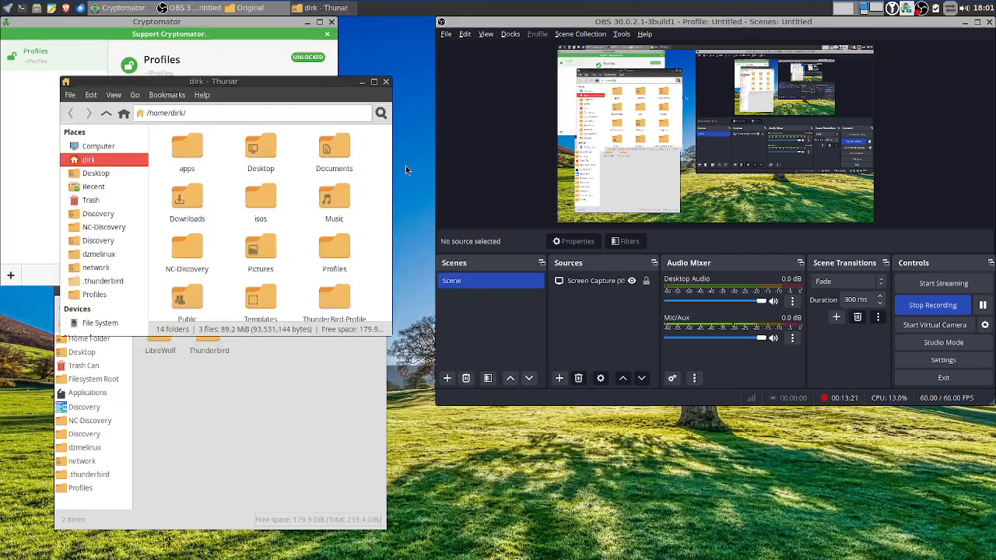
{"action": "left_click", "coordinate": [95, 294]}
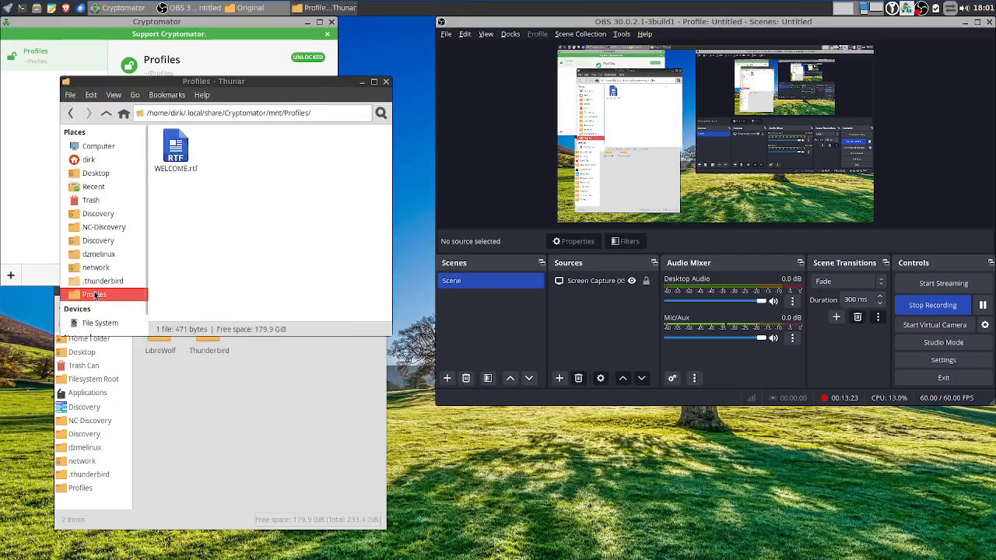
{"action": "left_click_drag", "start_coordinate": [272, 83], "coordinate": [876, 308]}
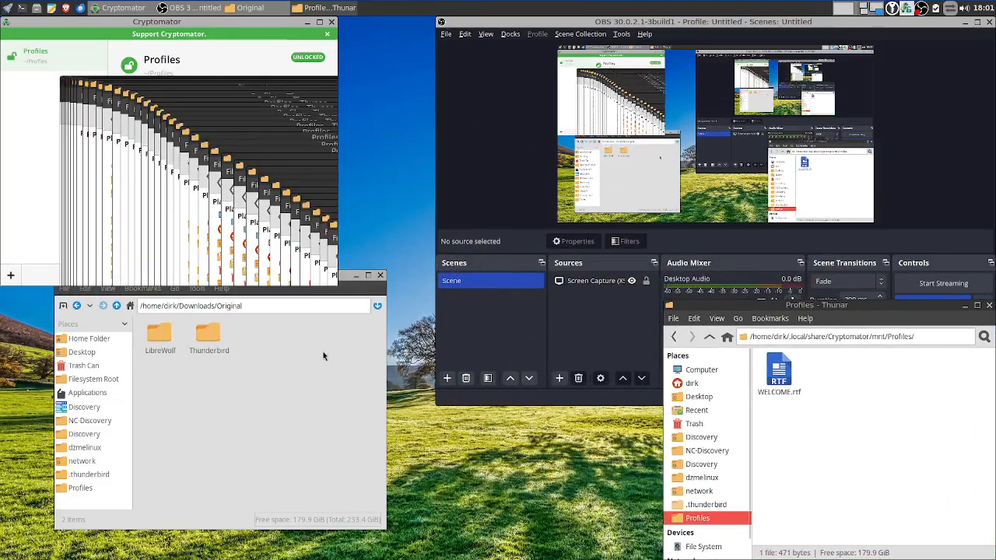
{"action": "left_click_drag", "start_coordinate": [257, 337], "coordinate": [143, 351]}
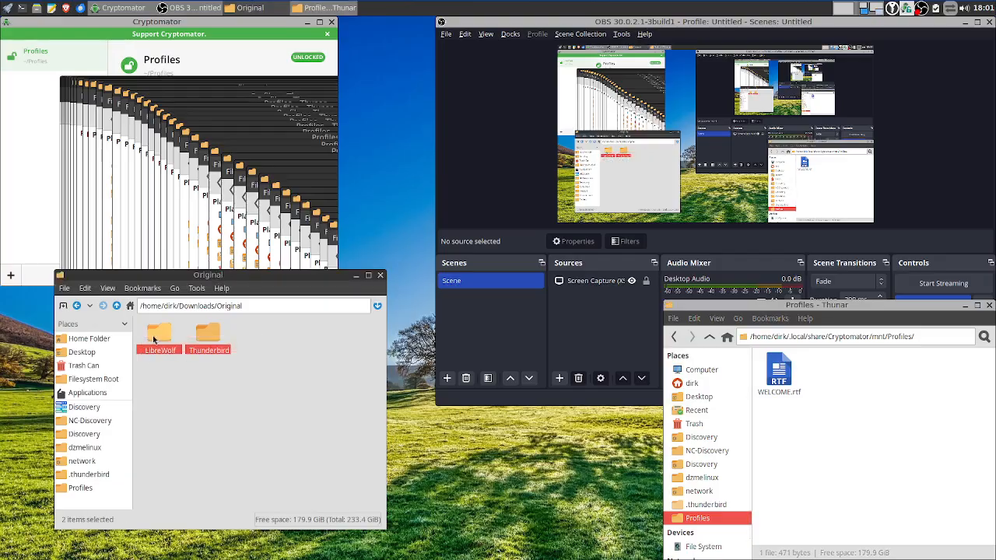
{"action": "right_click", "coordinate": [155, 339]}
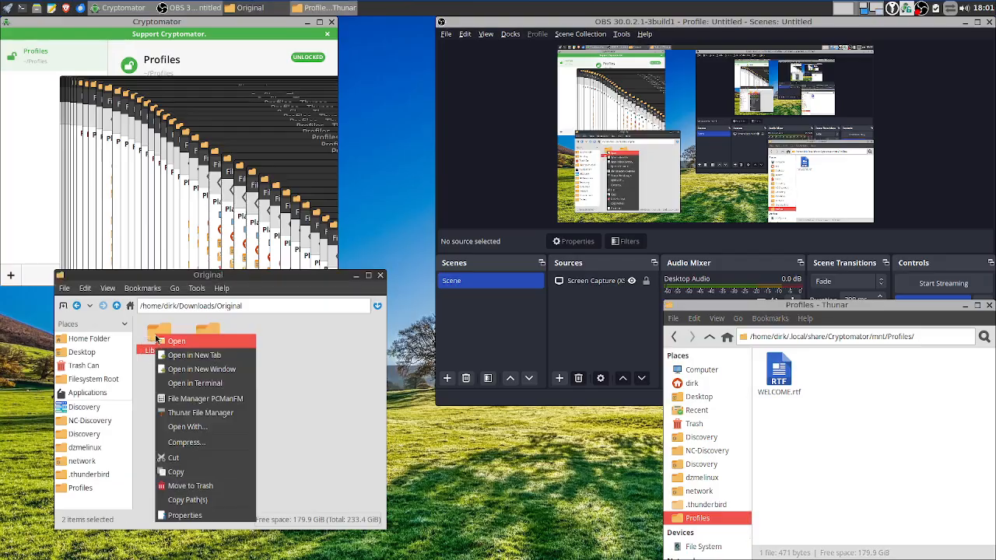
{"action": "left_click", "coordinate": [195, 473]}
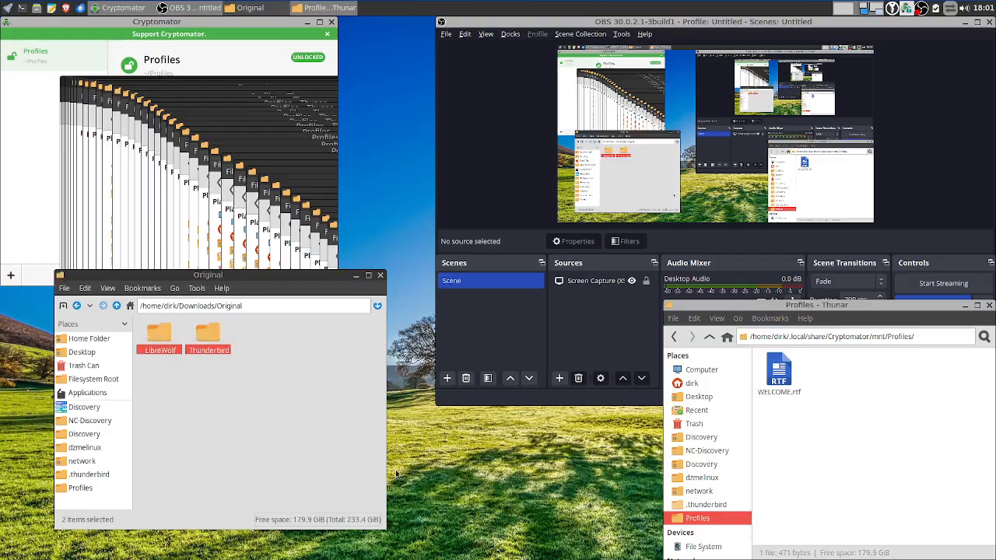
{"action": "right_click", "coordinate": [847, 370]}
{"action": "left_click", "coordinate": [869, 405]}
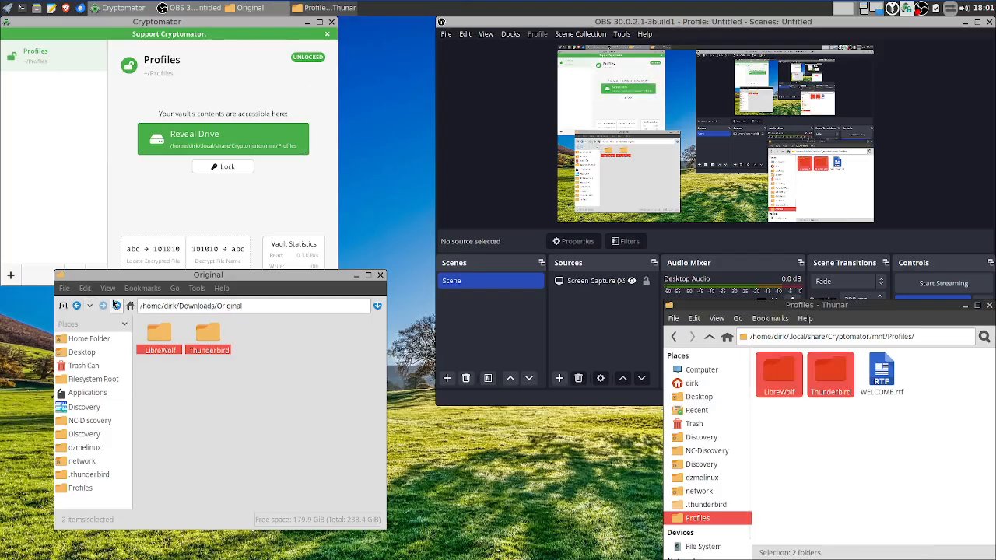
In PCManFM, go to the home folder and open the hidden .config folder
{"action": "left_click", "coordinate": [86, 340]}
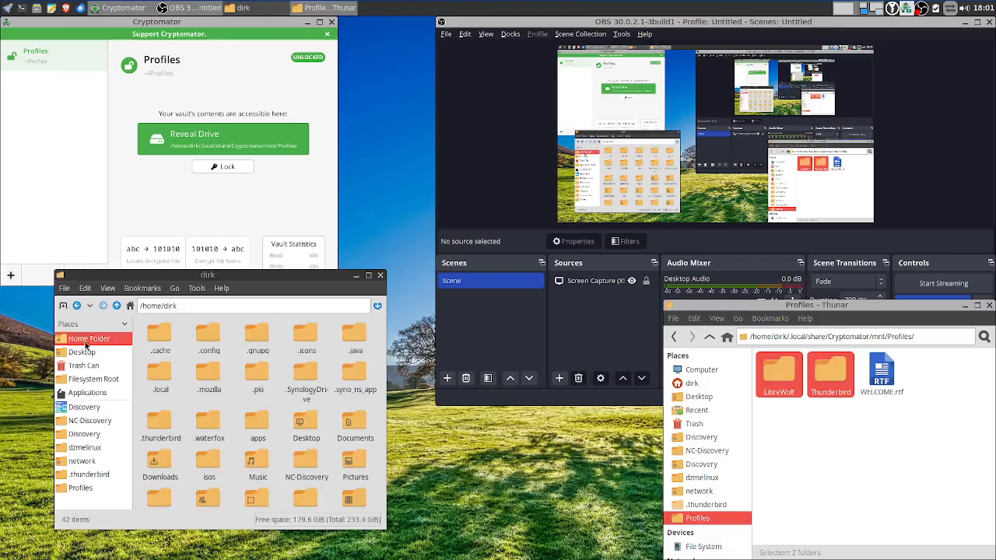
{"action": "double_click", "coordinate": [210, 336]}
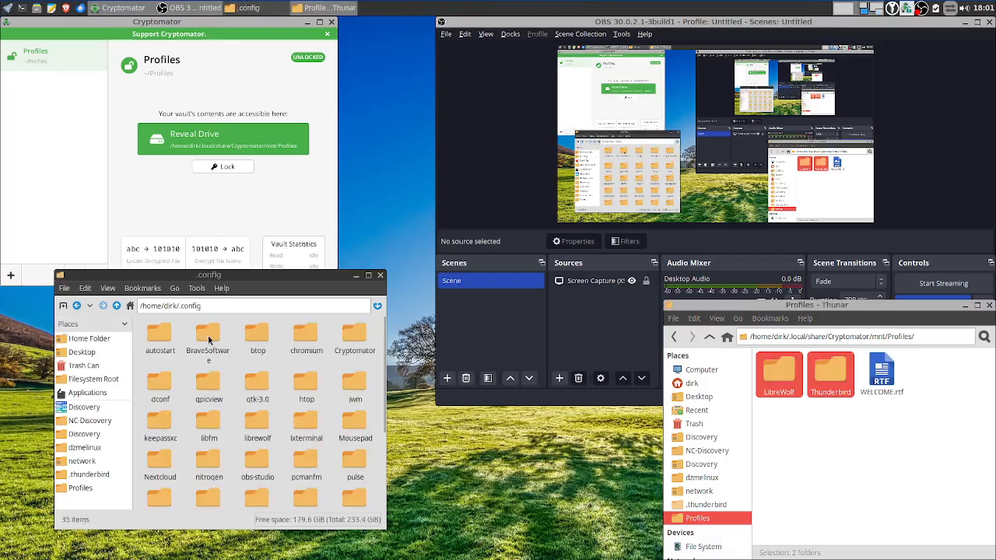
{"action": "scroll", "coordinate": [247, 412], "scroll_direction": "down", "scroll_amount": 1}
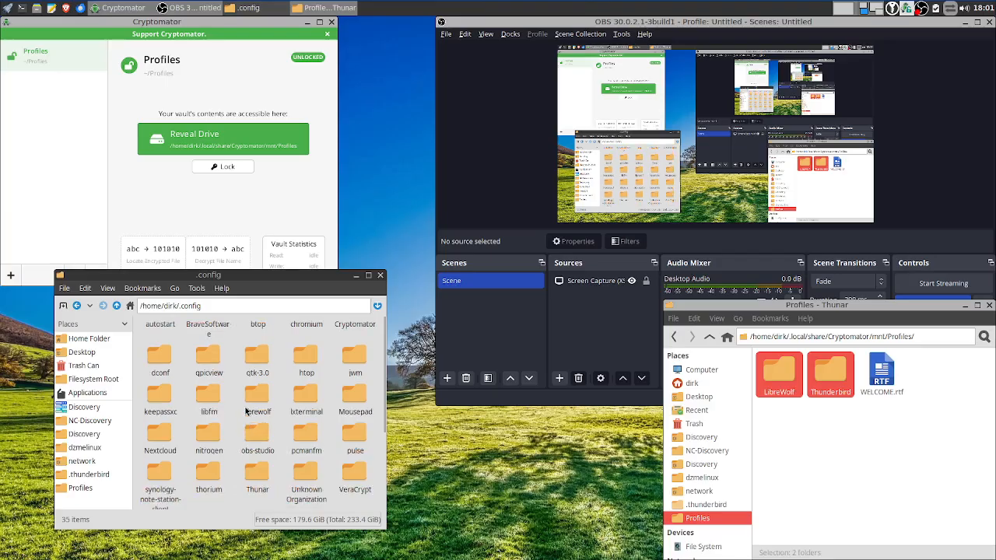
Open .config/librewolf and move the librewolf link inside it to the trash
{"action": "double_click", "coordinate": [257, 401]}
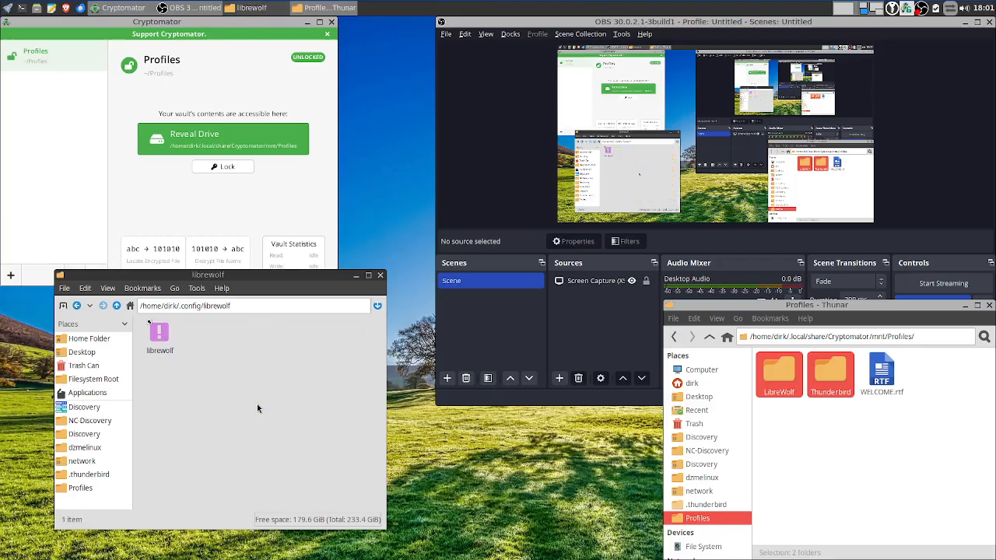
{"action": "right_click", "coordinate": [158, 333]}
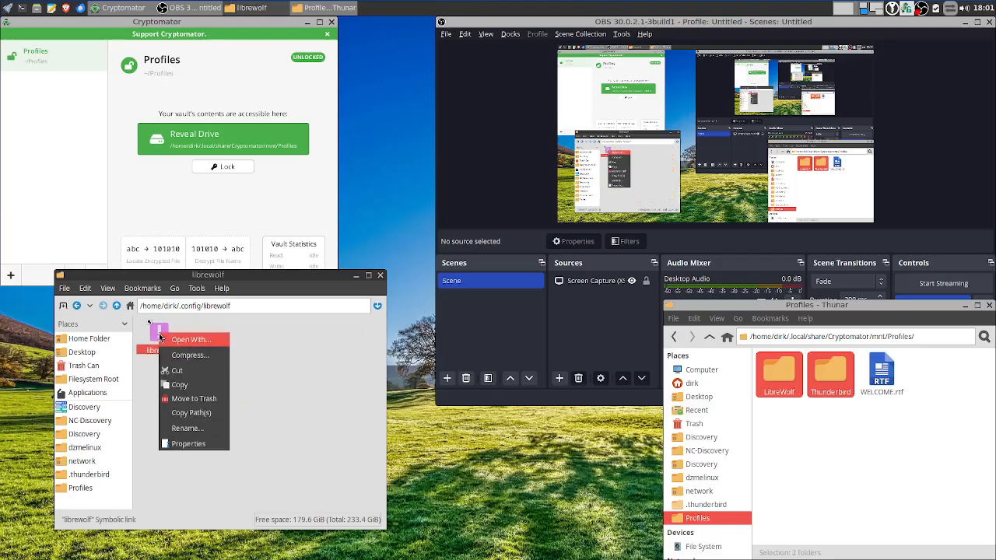
{"action": "left_click", "coordinate": [200, 397]}
{"action": "left_click", "coordinate": [272, 436]}
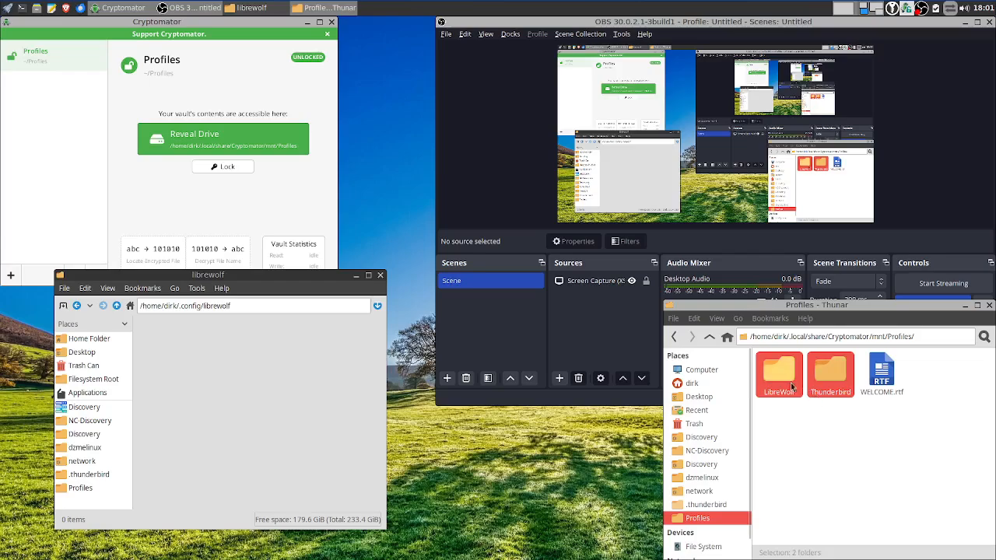
Drag the librewolf folder from the vault's LibreWolf folder into .config/librewolf
{"action": "left_click", "coordinate": [778, 375]}
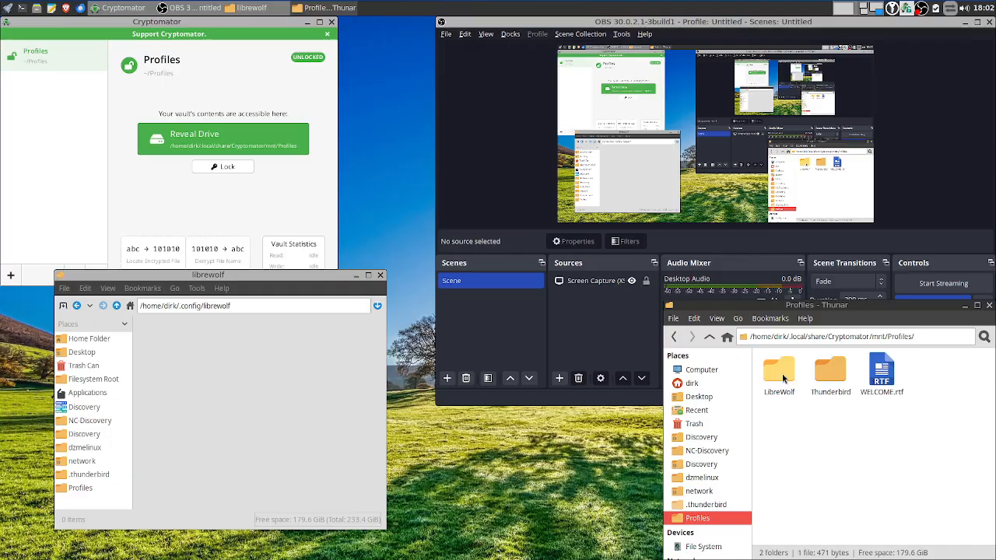
{"action": "right_click", "coordinate": [783, 379]}
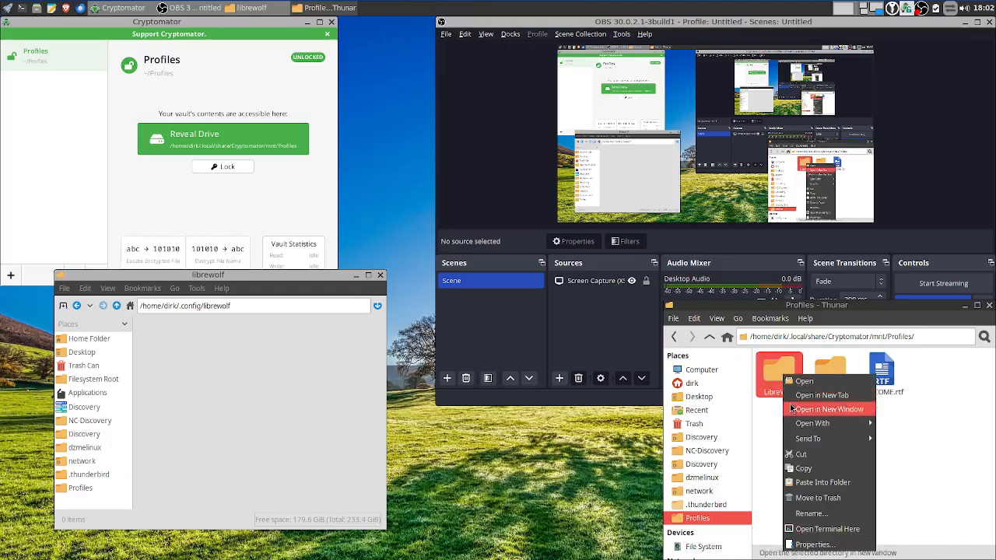
{"action": "left_click", "coordinate": [774, 378]}
{"action": "double_click", "coordinate": [775, 377]}
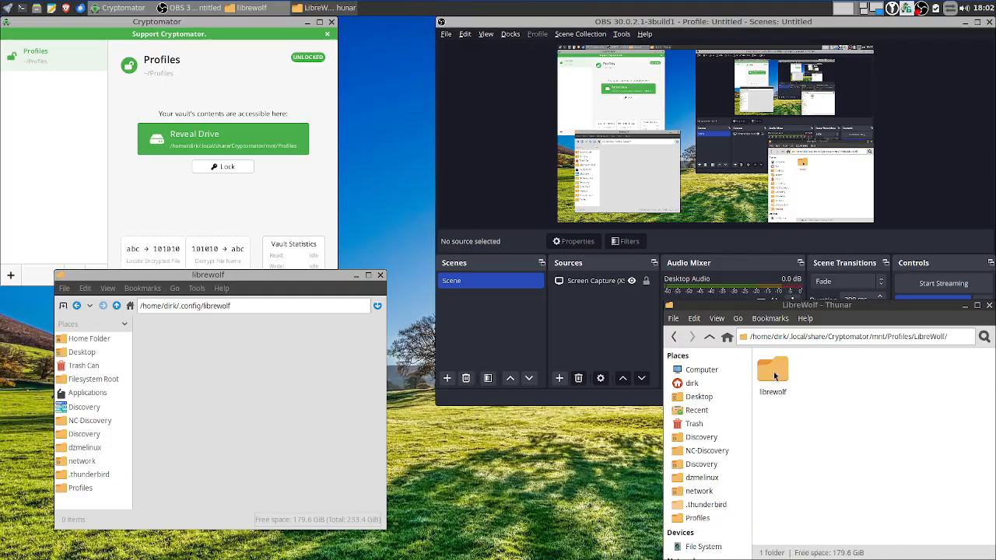
{"action": "left_click", "coordinate": [709, 337]}
{"action": "left_click", "coordinate": [795, 459]}
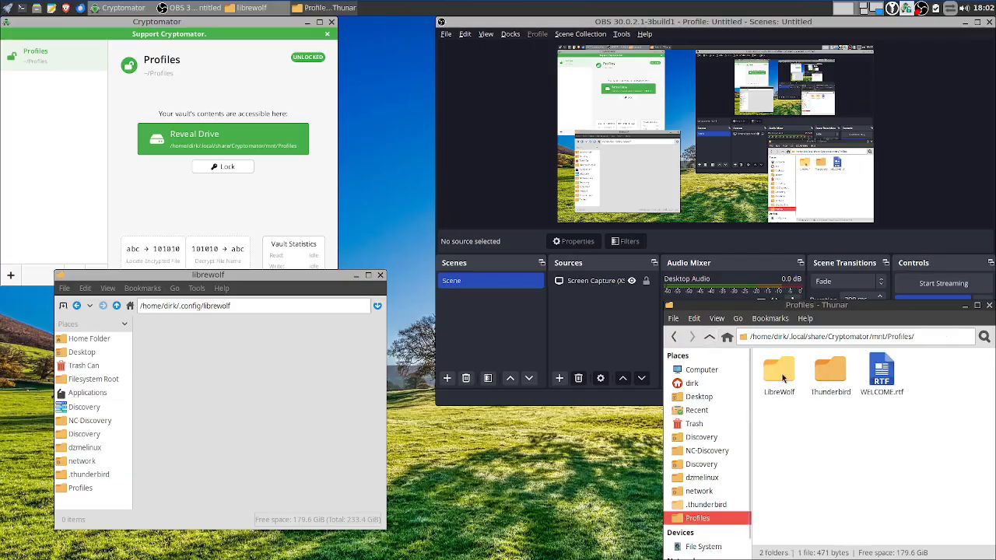
{"action": "left_click", "coordinate": [782, 375]}
{"action": "double_click", "coordinate": [782, 373]}
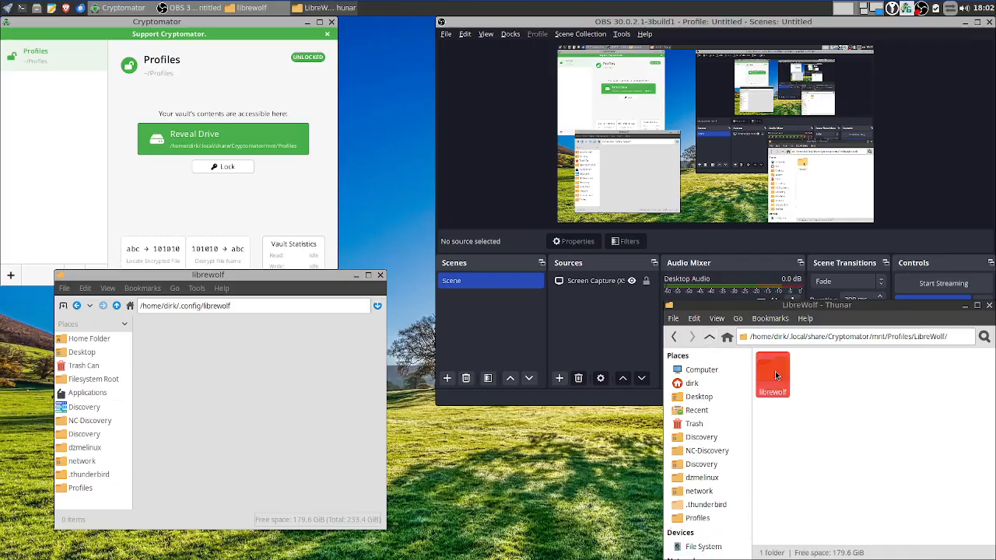
{"action": "left_click_drag", "start_coordinate": [775, 372], "coordinate": [204, 363]}
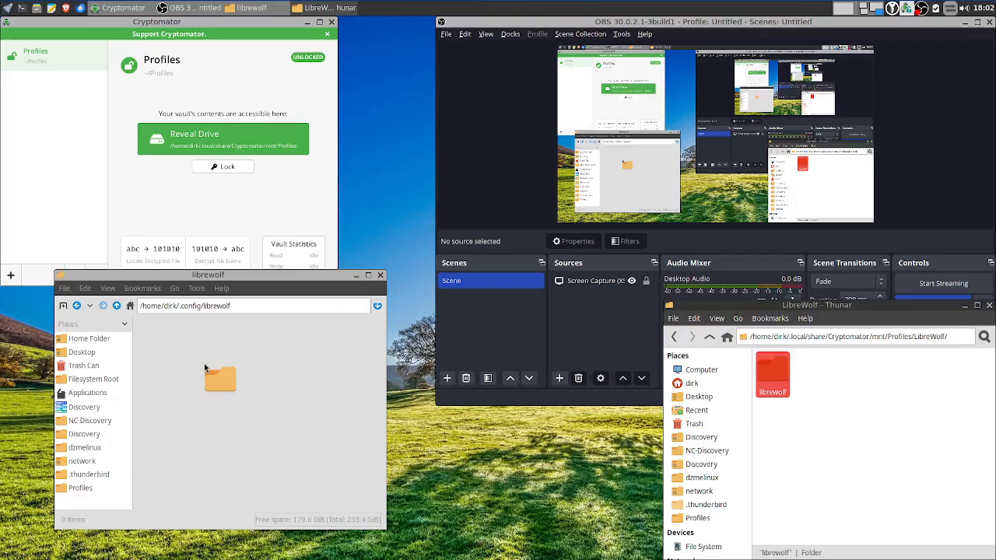
{"action": "left_click_drag", "start_coordinate": [204, 363], "coordinate": [204, 363]}
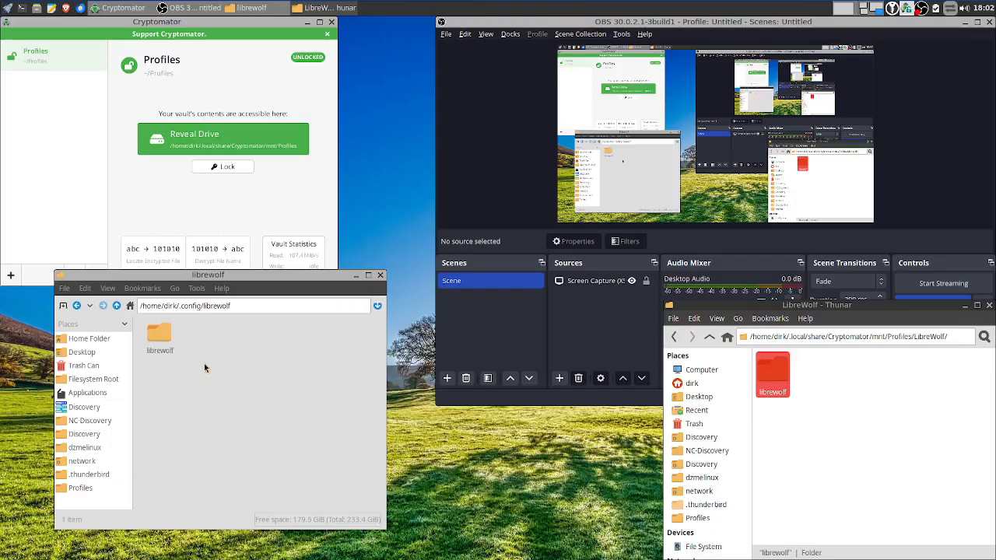
Permanently delete the newly added librewolf folder from .config/librewolf
{"action": "right_click", "coordinate": [154, 337]}
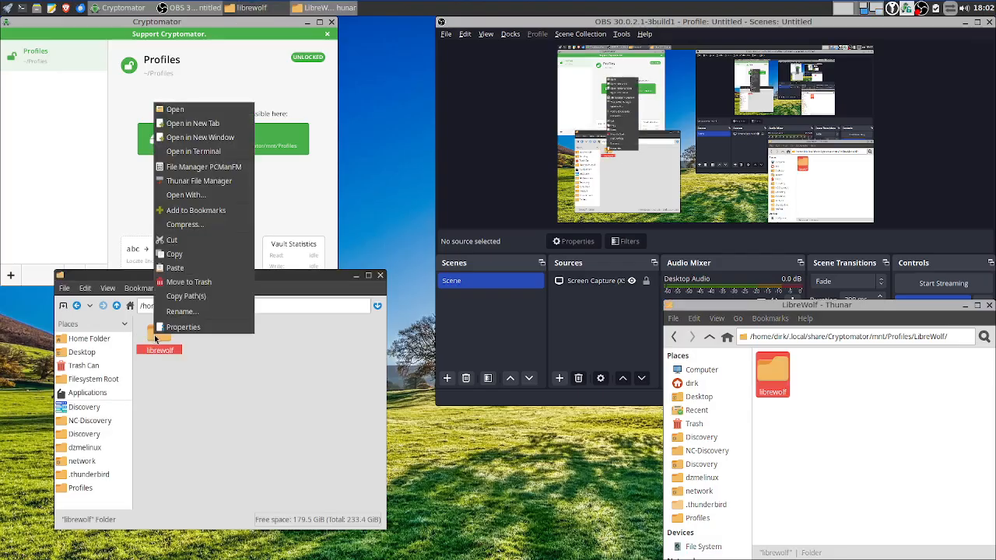
{"action": "key", "text": "shift"}
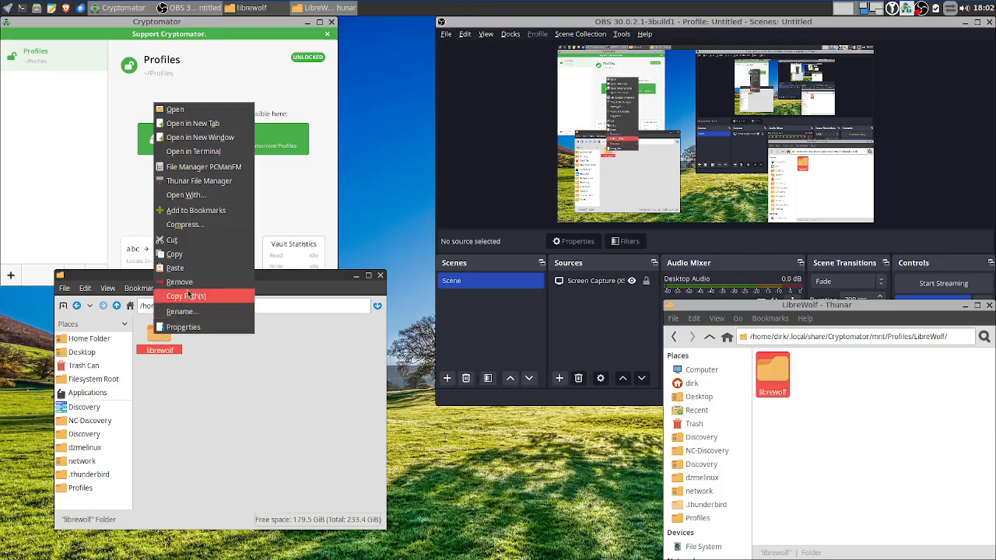
{"action": "left_click", "coordinate": [194, 287]}
{"action": "left_click", "coordinate": [266, 438]}
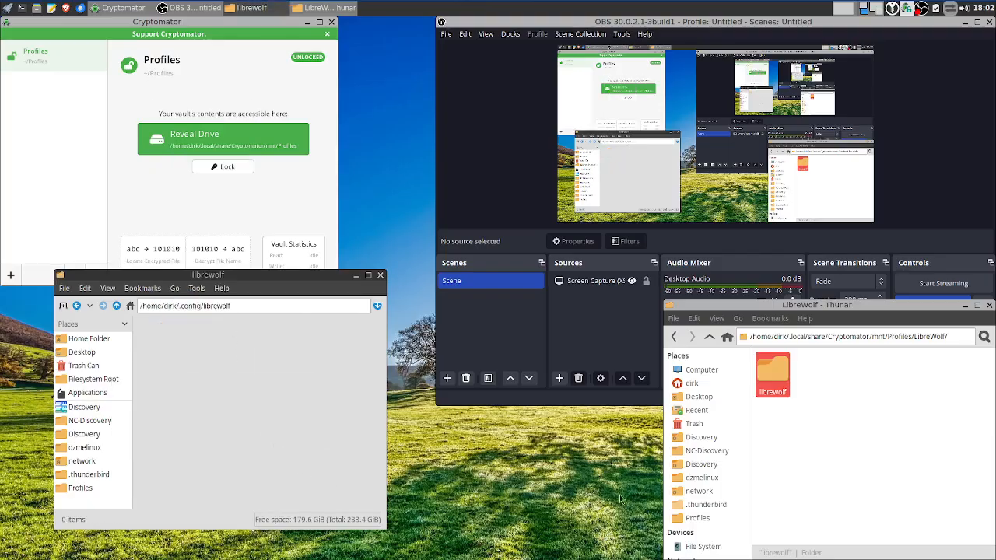
Retry dragging the vault's librewolf folder into .config/librewolf, then centre the Thunar window
{"action": "left_click", "coordinate": [776, 374]}
{"action": "left_click_drag", "start_coordinate": [777, 375], "coordinate": [792, 421]}
{"action": "left_click", "coordinate": [895, 388]}
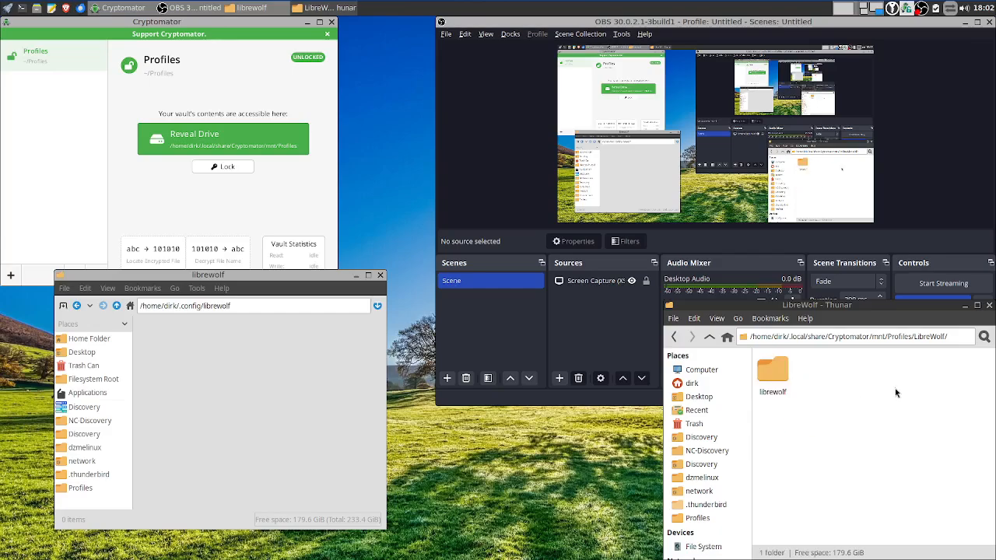
{"action": "right_click", "coordinate": [785, 378]}
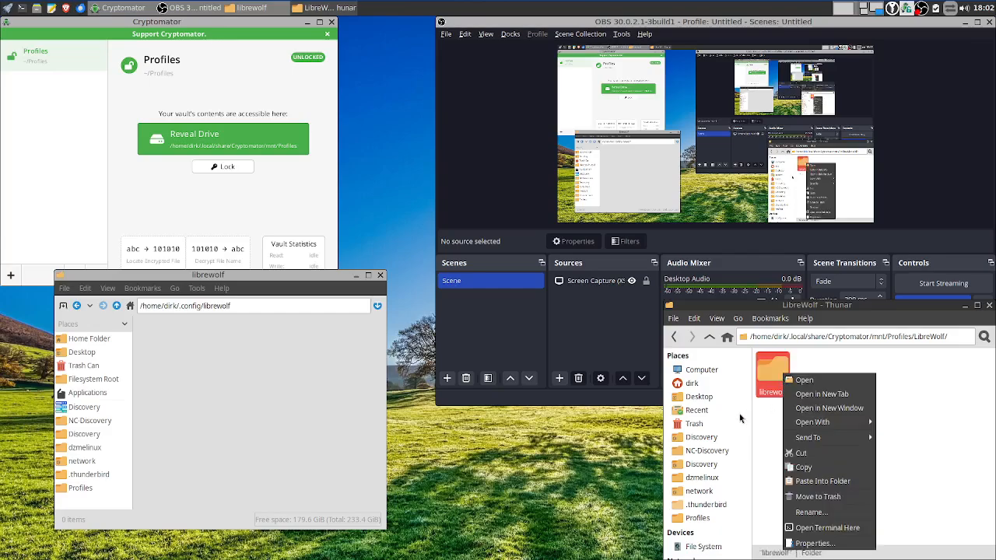
{"action": "left_click", "coordinate": [925, 538]}
{"action": "left_click_drag", "start_coordinate": [790, 379], "coordinate": [256, 377]}
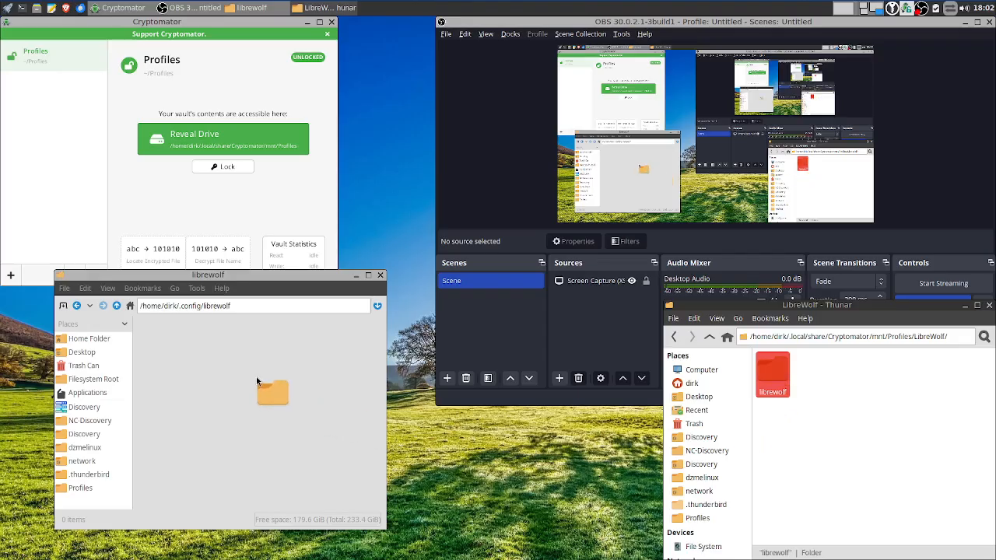
{"action": "left_click_drag", "start_coordinate": [256, 377], "coordinate": [256, 377]}
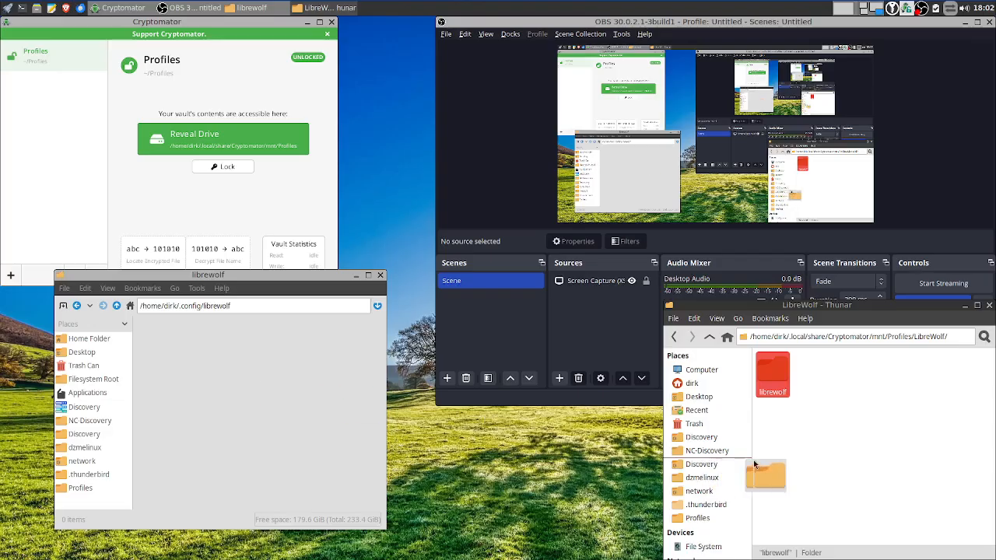
{"action": "left_click_drag", "start_coordinate": [803, 306], "coordinate": [628, 190]}
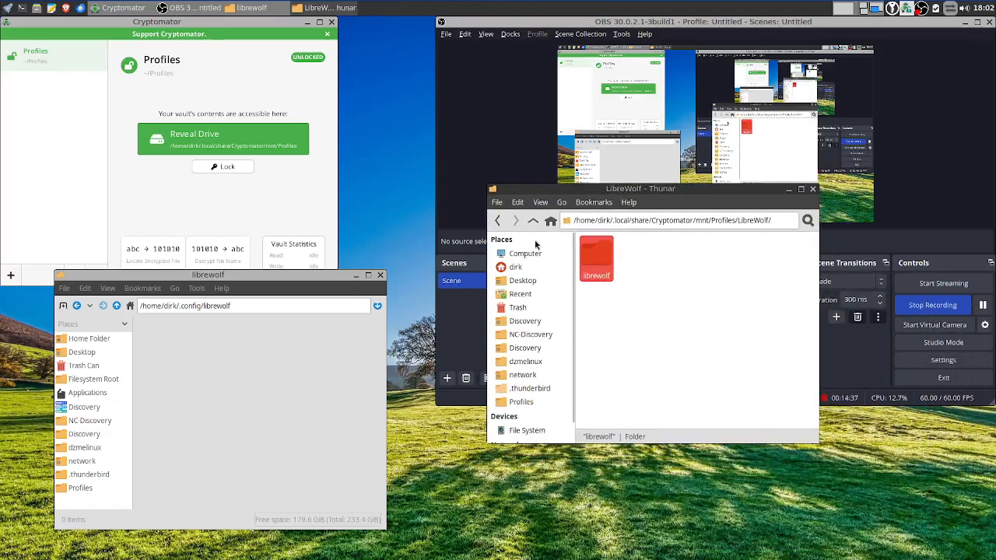
Go to ~/.thunderbird and permanently delete all six items there
{"action": "left_click", "coordinate": [535, 224]}
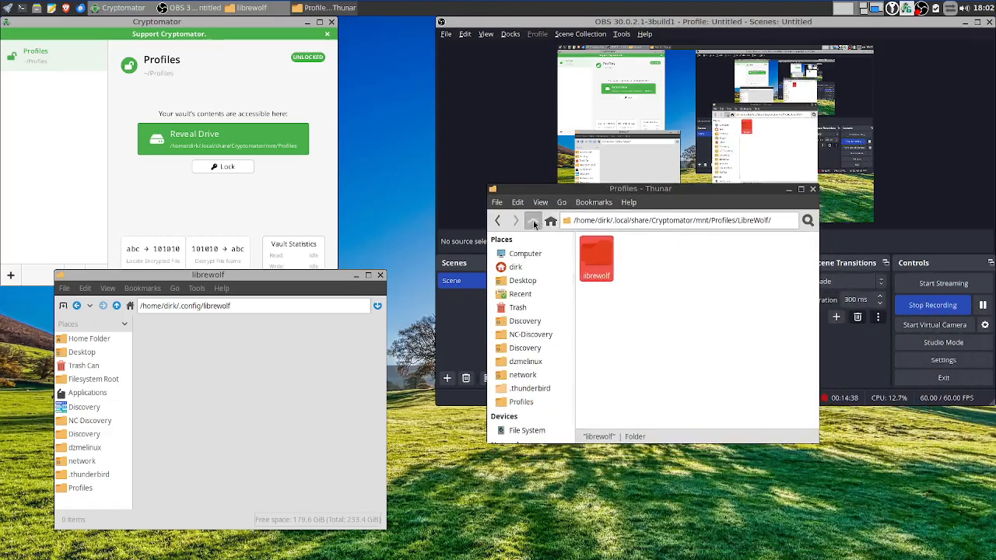
{"action": "left_click", "coordinate": [116, 306]}
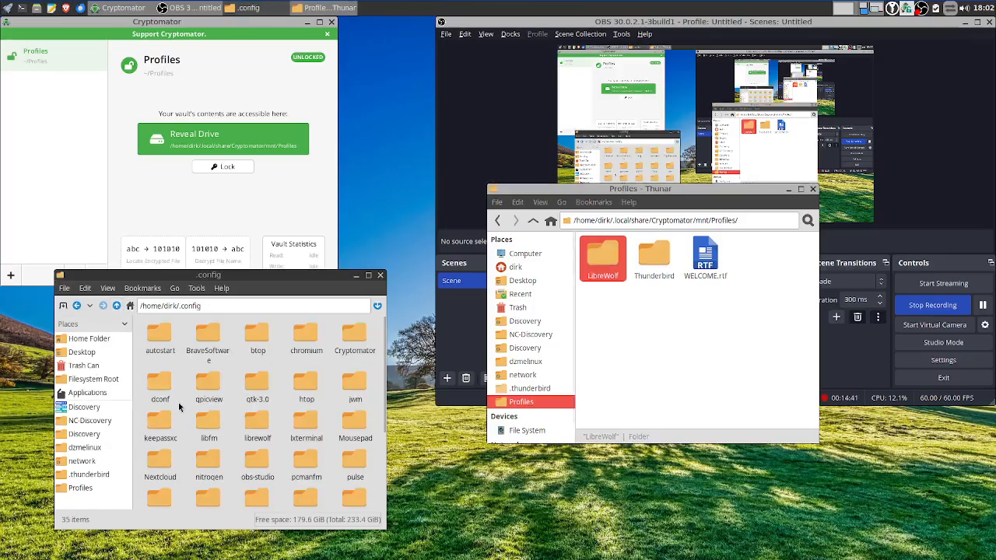
{"action": "left_click", "coordinate": [116, 305]}
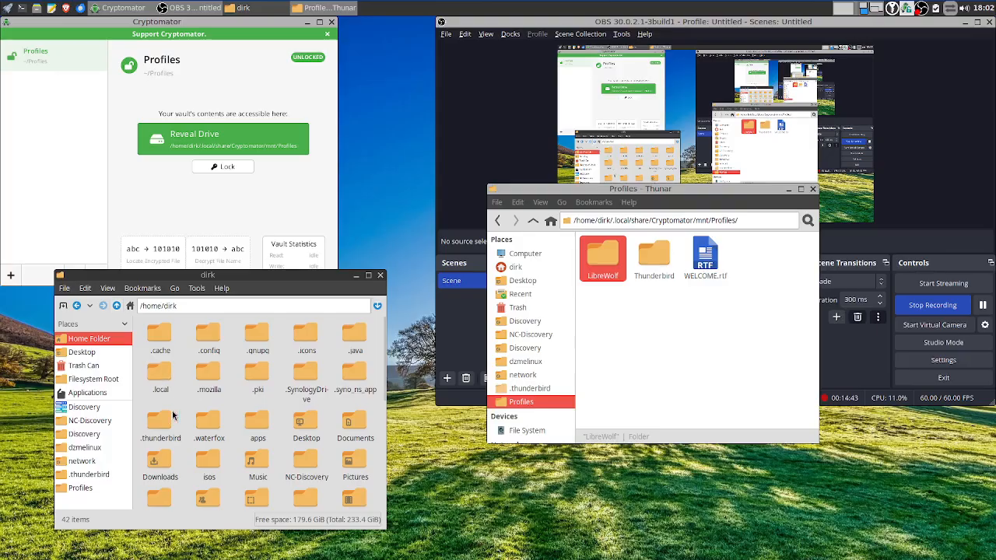
{"action": "double_click", "coordinate": [161, 420]}
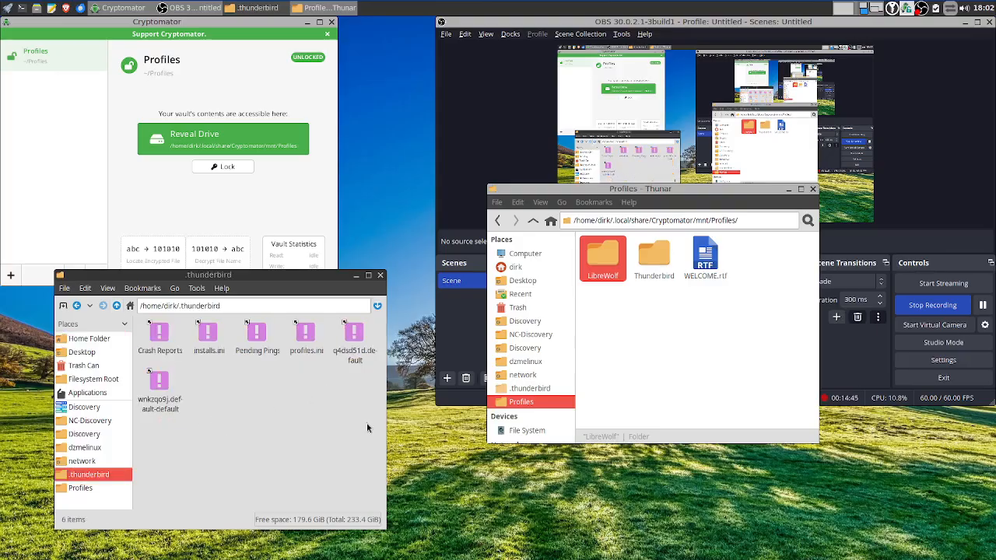
{"action": "left_click_drag", "start_coordinate": [370, 428], "coordinate": [154, 339]}
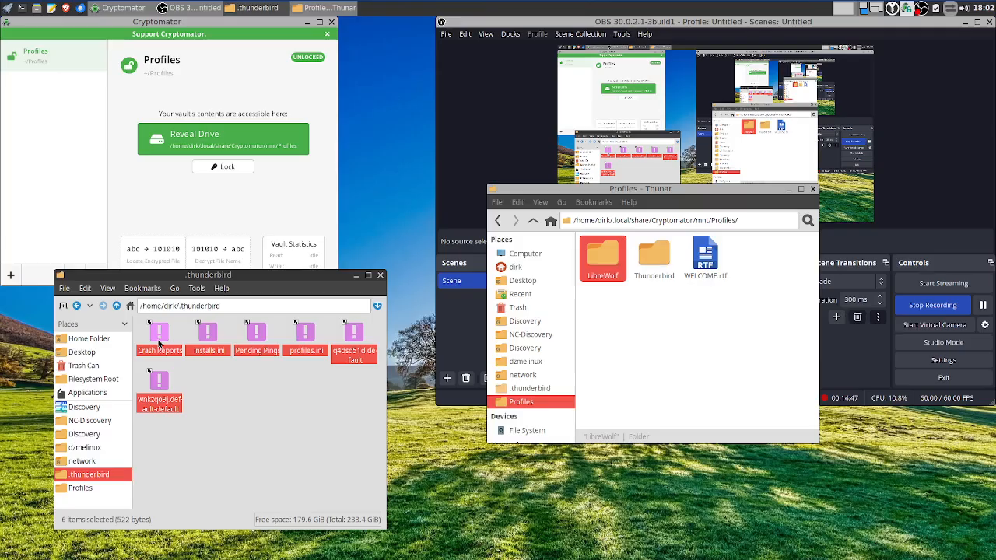
{"action": "key", "text": "shift+Delete"}
{"action": "left_click", "coordinate": [263, 438]}
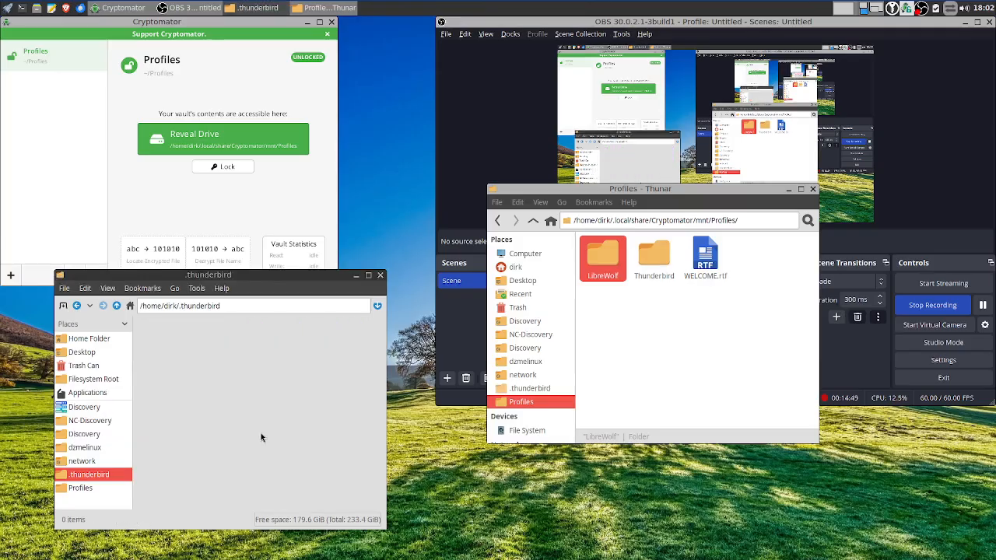
Drag all six items from the vault's Thunderbird folder into ~/.thunderbird
{"action": "double_click", "coordinate": [648, 266]}
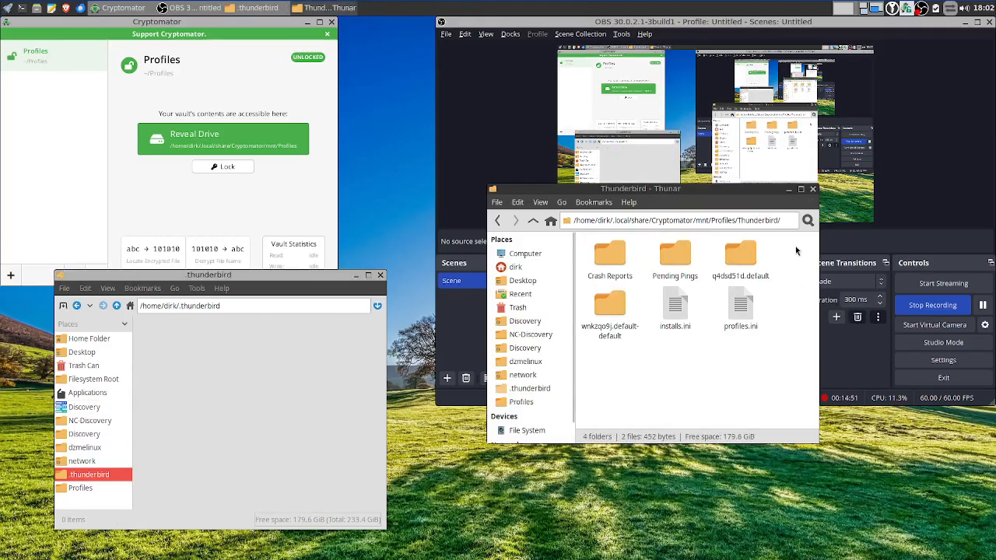
{"action": "left_click_drag", "start_coordinate": [795, 246], "coordinate": [578, 404]}
{"action": "left_click_drag", "start_coordinate": [623, 265], "coordinate": [237, 390]}
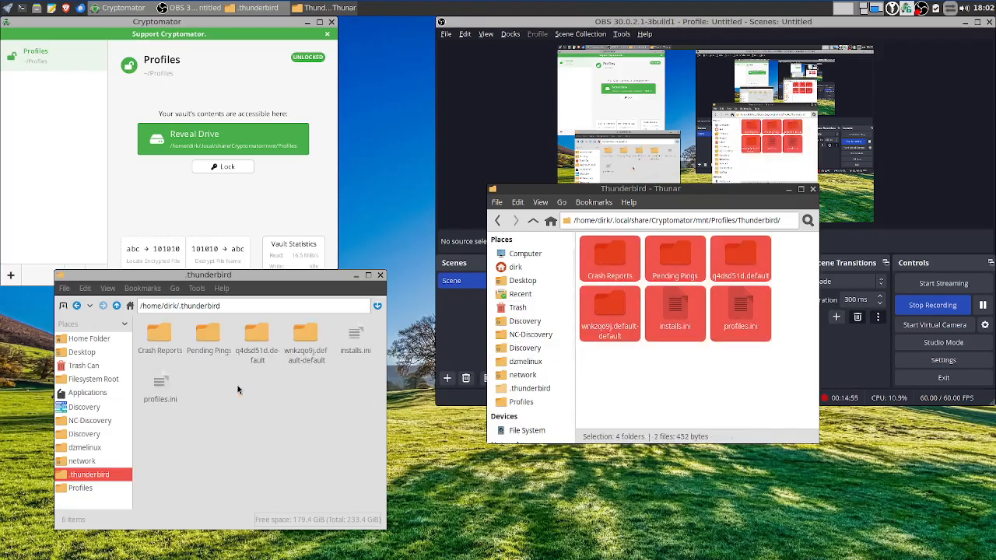
{"action": "left_click_drag", "start_coordinate": [359, 410], "coordinate": [146, 346]}
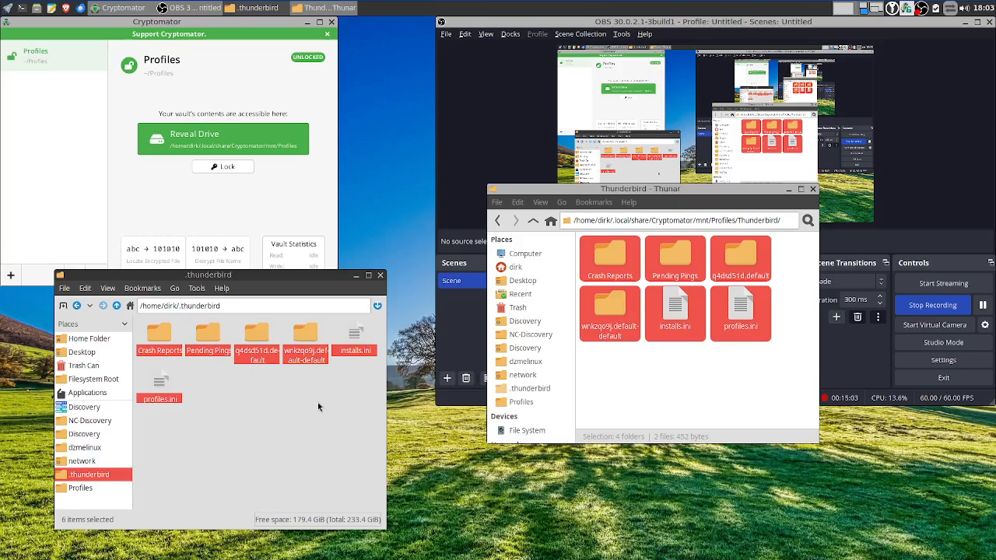
Trash the six items dropped into .thunderbird and turn on hidden files in Thunar
{"action": "key", "text": "Delete"}
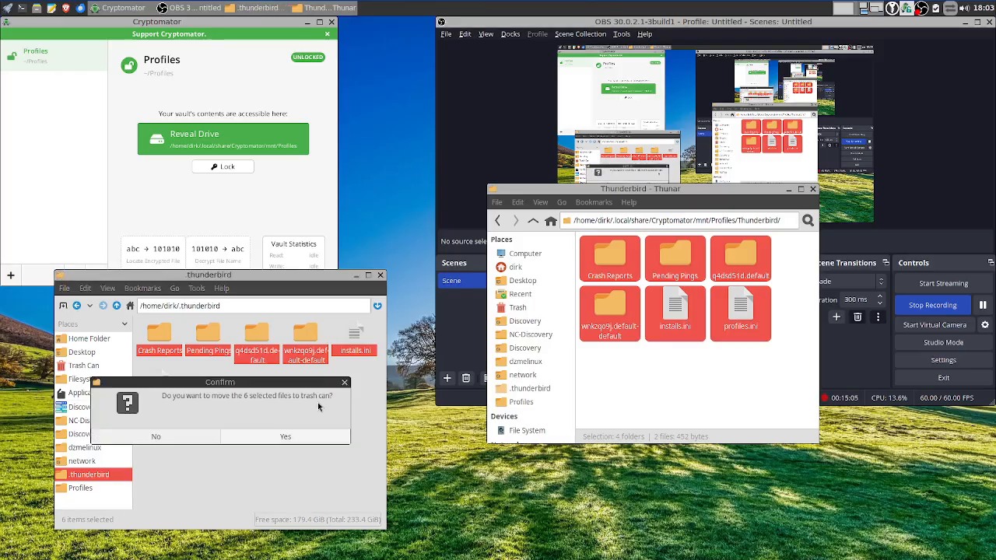
{"action": "left_click", "coordinate": [294, 441]}
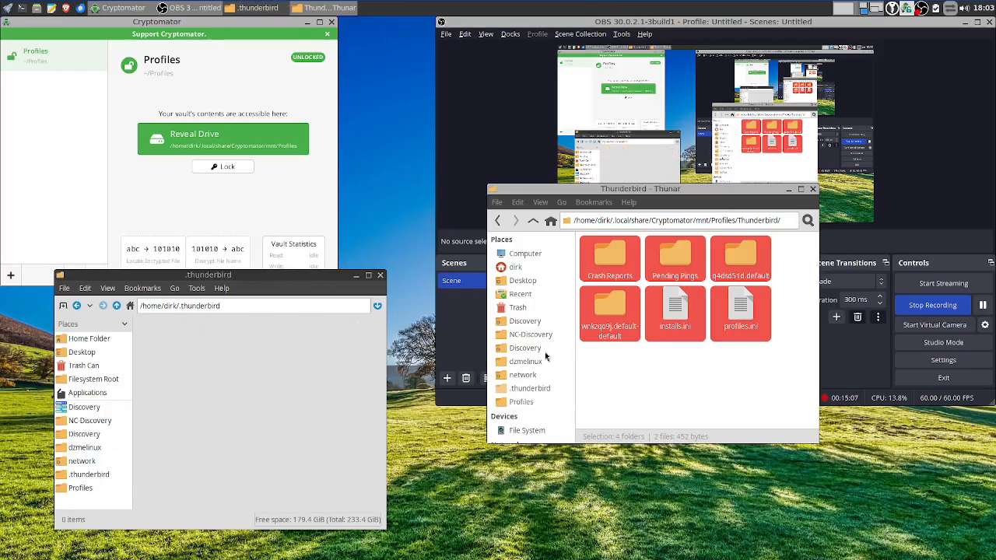
{"action": "left_click", "coordinate": [793, 262]}
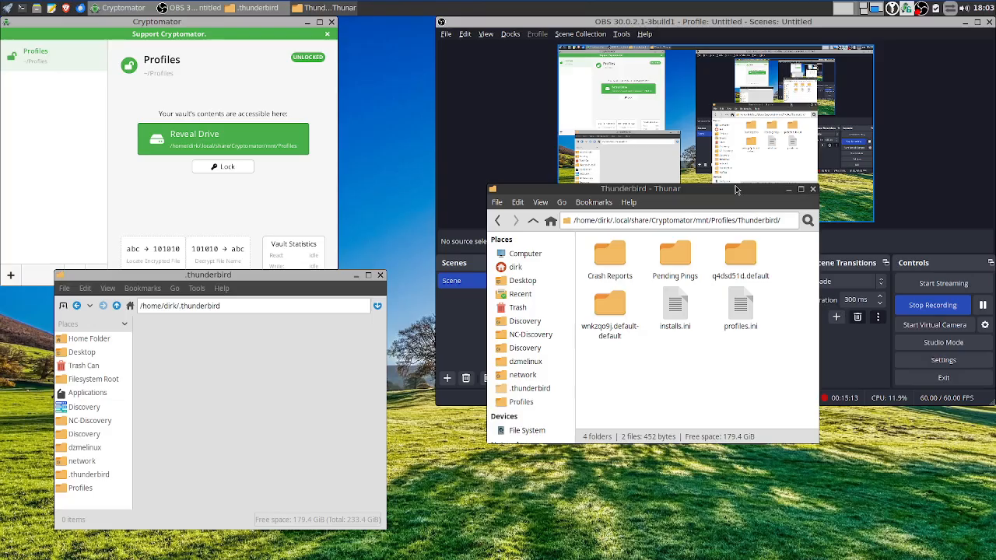
{"action": "left_click", "coordinate": [540, 204]}
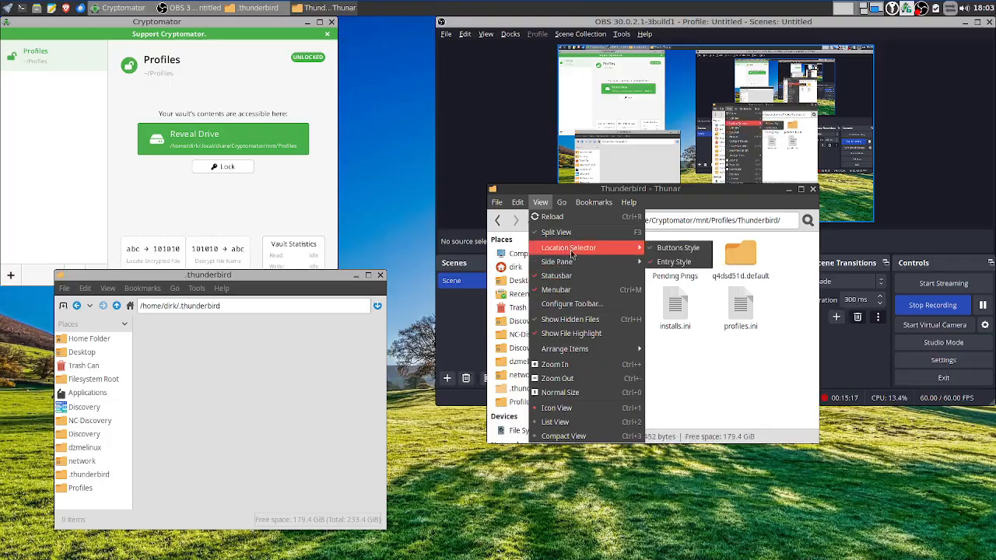
{"action": "left_click", "coordinate": [578, 320]}
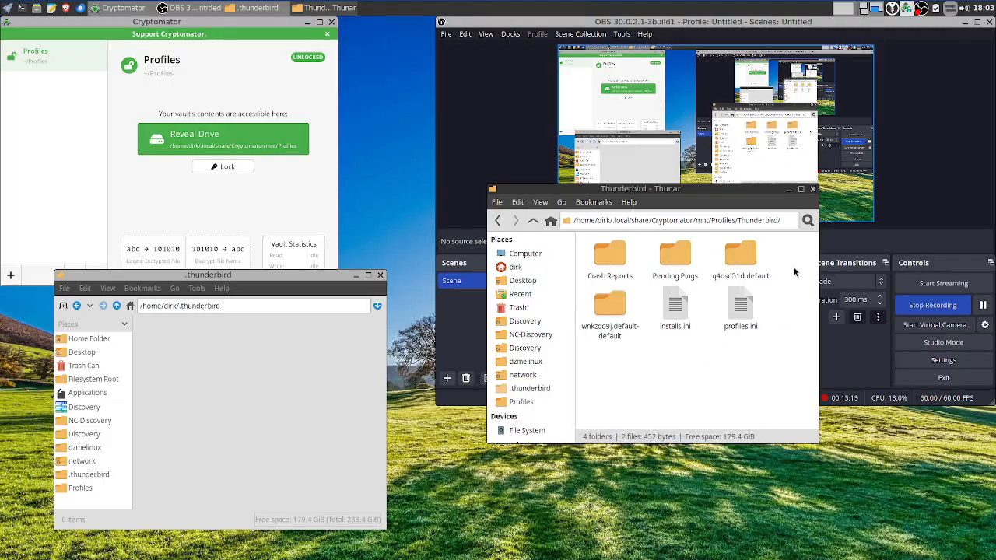
Drag the six vault Thunderbird items into .thunderbird again, permanently delete them, and close Thunar
{"action": "left_click_drag", "start_coordinate": [795, 271], "coordinate": [591, 342]}
{"action": "left_click_drag", "start_coordinate": [609, 262], "coordinate": [253, 360]}
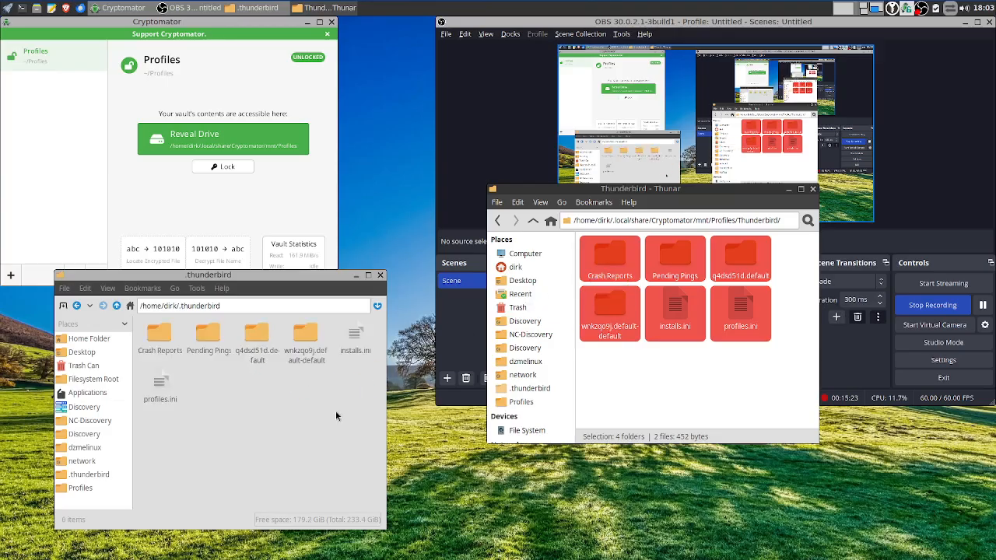
{"action": "left_click_drag", "start_coordinate": [353, 407], "coordinate": [154, 343]}
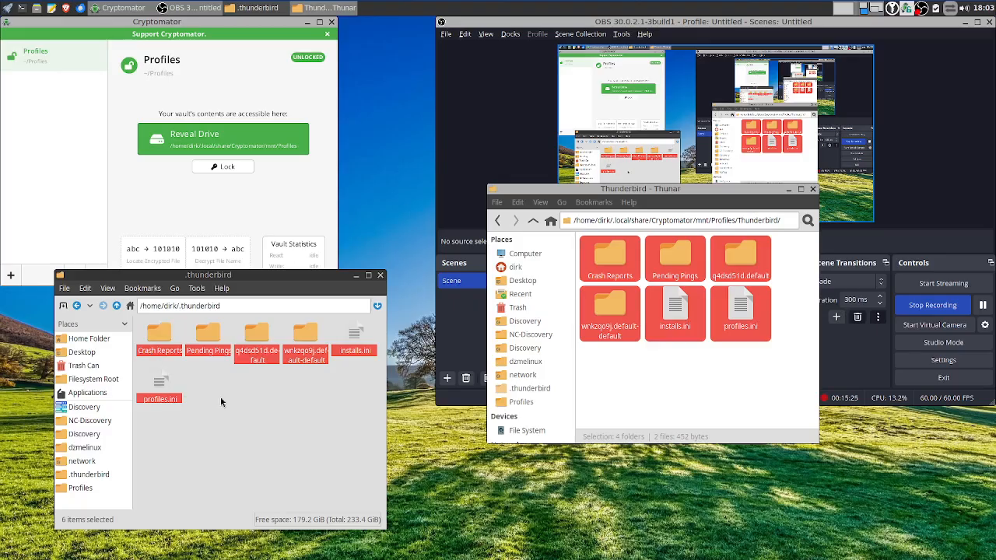
{"action": "key", "text": "Delete"}
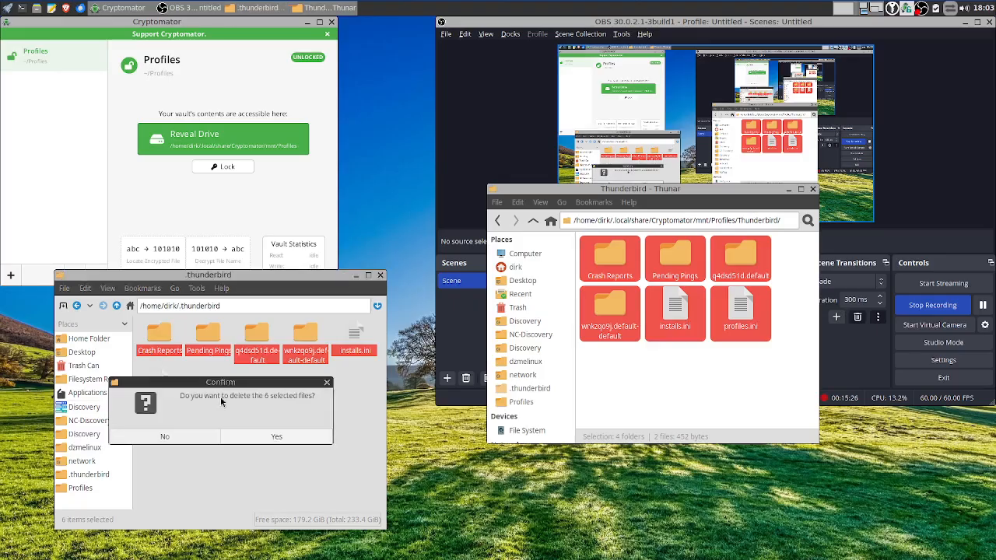
{"action": "left_click", "coordinate": [246, 430]}
{"action": "left_click", "coordinate": [814, 190]}
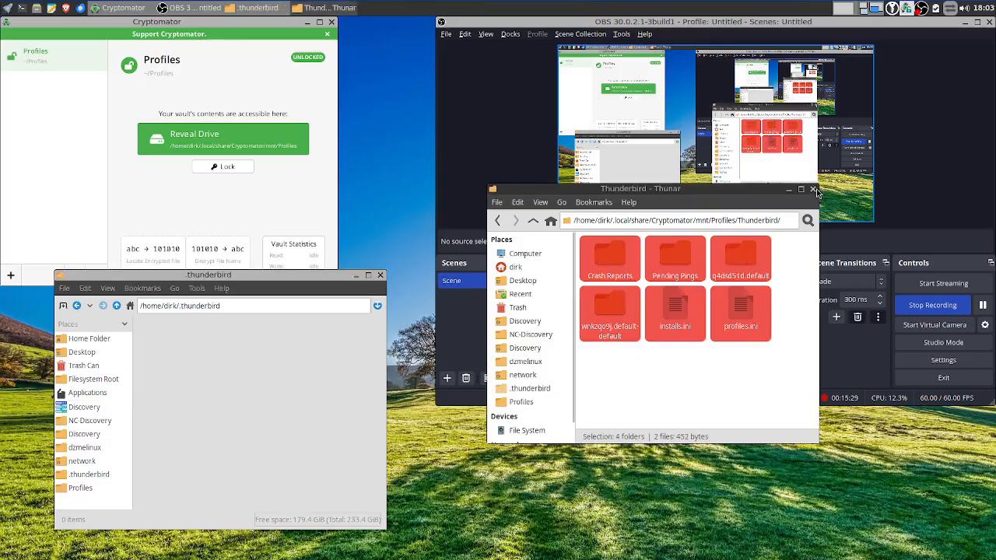
{"action": "left_click", "coordinate": [814, 190]}
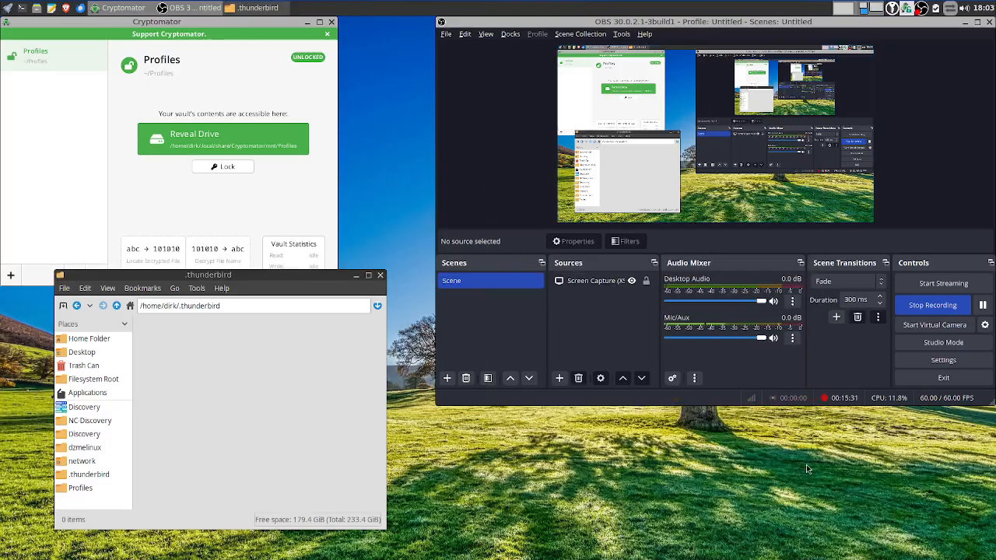
Open a new file manager on the mounted Profiles vault beside the .thunderbird window
{"action": "right_click", "coordinate": [679, 455]}
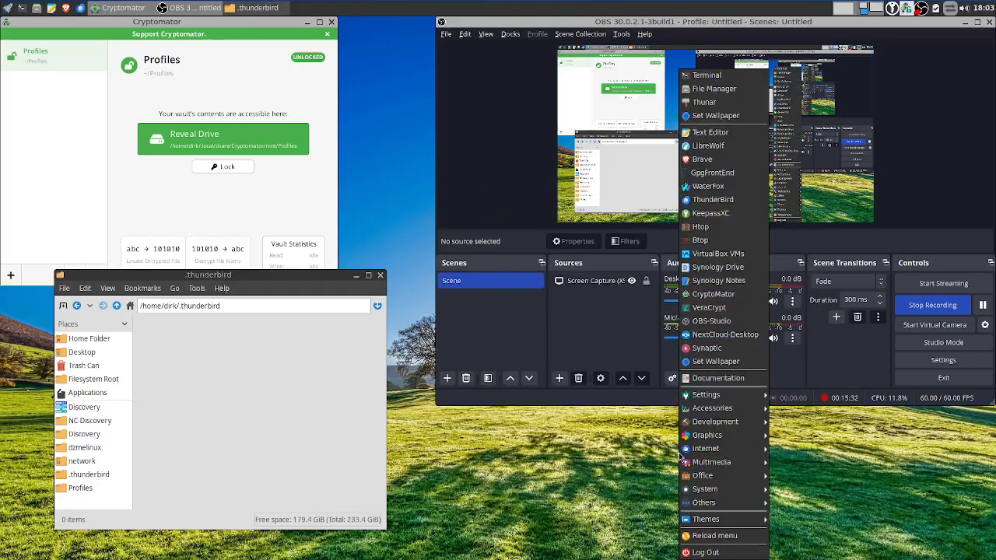
{"action": "left_click", "coordinate": [711, 91]}
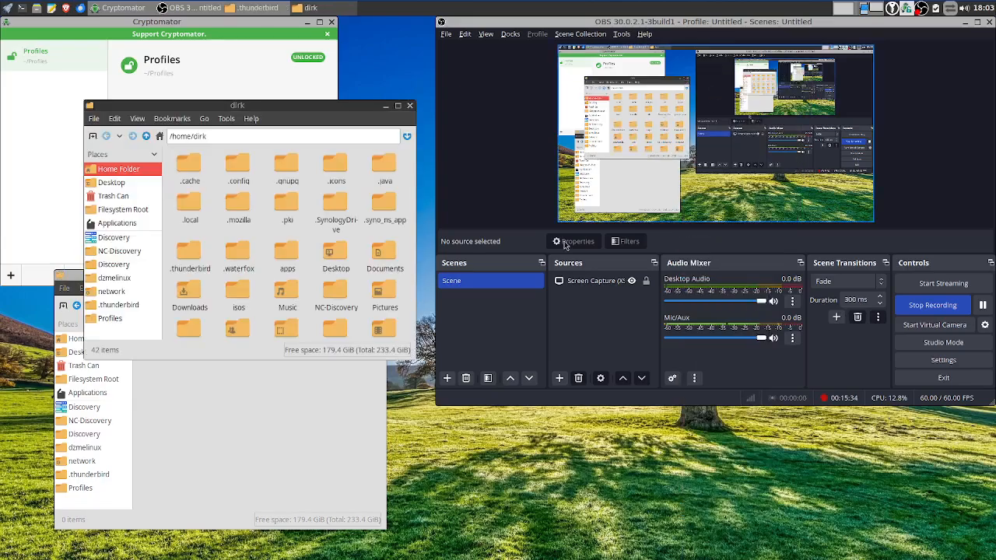
{"action": "left_click", "coordinate": [109, 319]}
{"action": "left_click_drag", "start_coordinate": [232, 113], "coordinate": [720, 140]}
Link the six vault Thunderbird items into ~/.thunderbird and check the linked Crash Reports folder
{"action": "left_click", "coordinate": [726, 196]}
{"action": "double_click", "coordinate": [726, 196]}
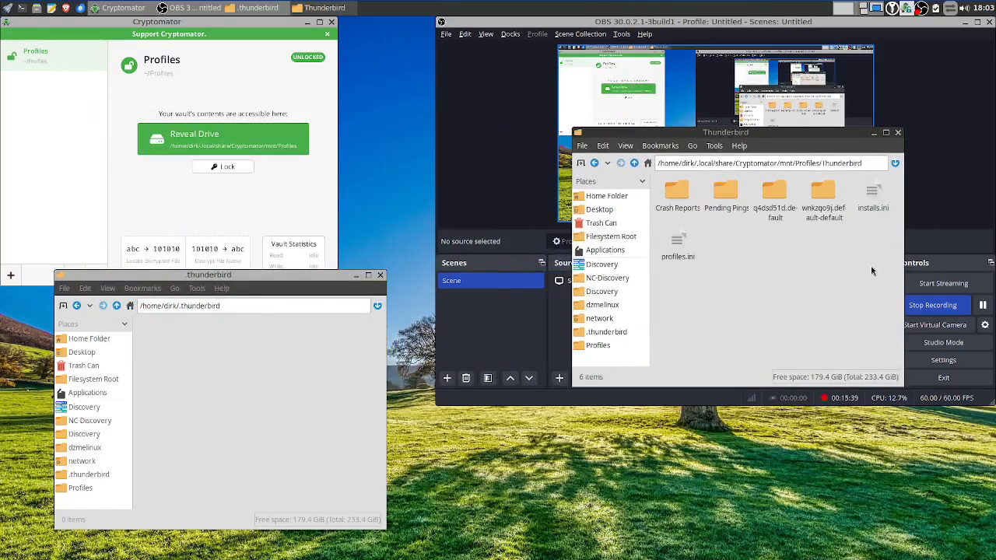
{"action": "left_click_drag", "start_coordinate": [870, 253], "coordinate": [650, 170]}
{"action": "left_click_drag", "start_coordinate": [674, 236], "coordinate": [222, 391]}
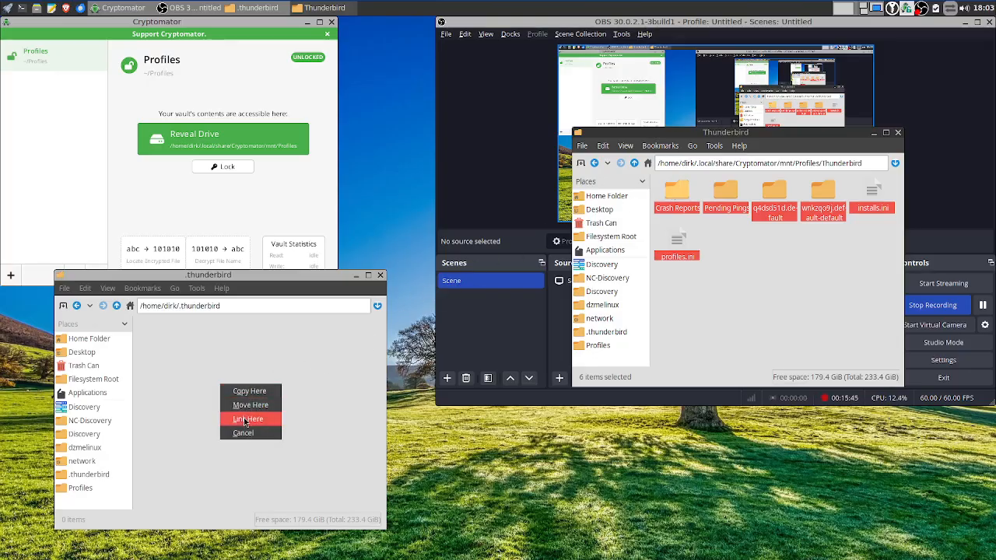
{"action": "left_click", "coordinate": [243, 417]}
{"action": "double_click", "coordinate": [160, 334]}
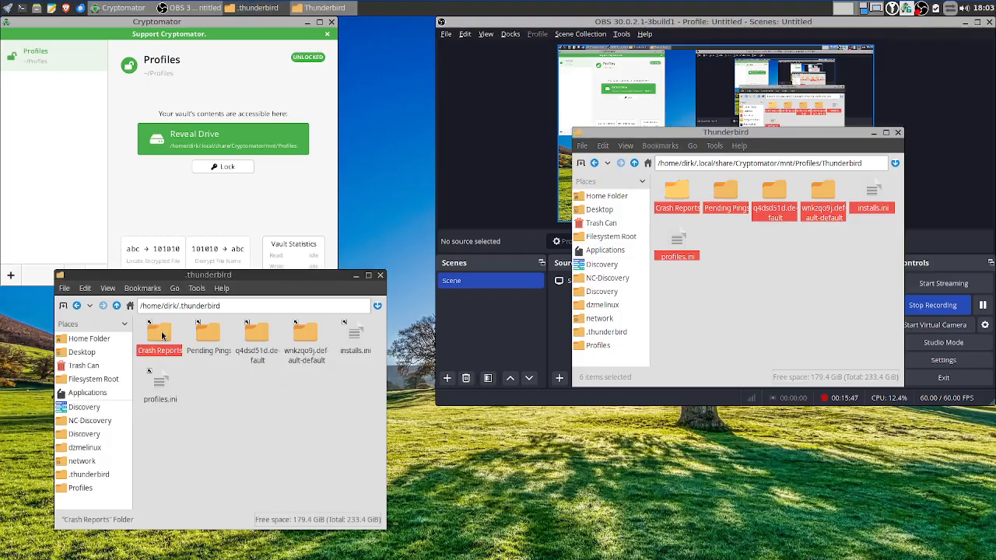
{"action": "left_click", "coordinate": [116, 306]}
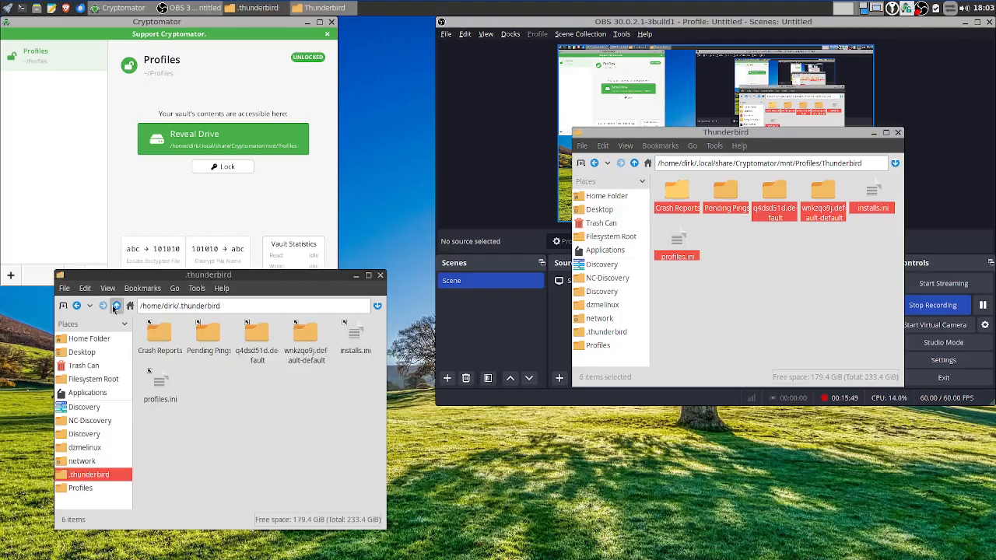
{"action": "left_click", "coordinate": [116, 306]}
Link the vault's librewolf folder into the empty ~/.config/librewolf folder
{"action": "double_click", "coordinate": [207, 335]}
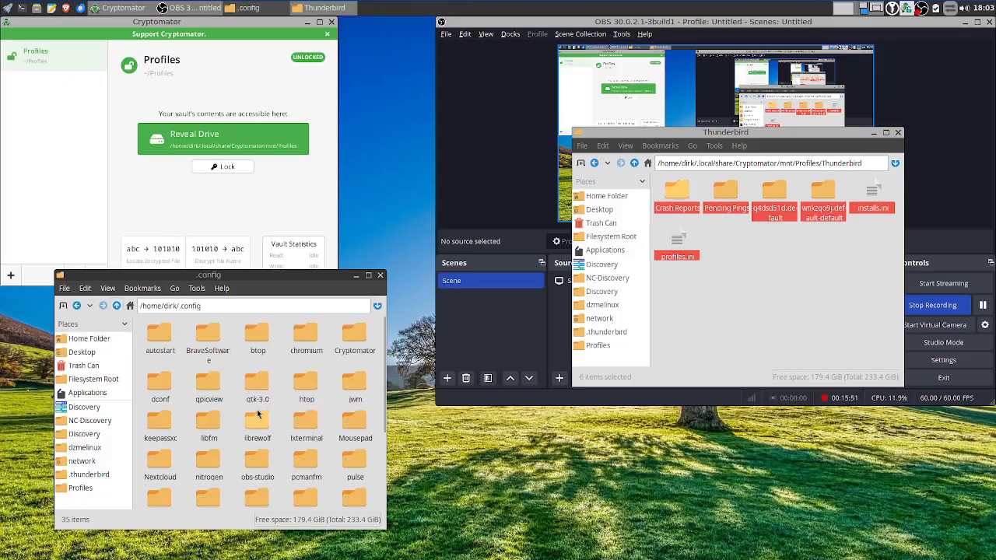
{"action": "scroll", "coordinate": [257, 413], "scroll_direction": "down", "scroll_amount": 2}
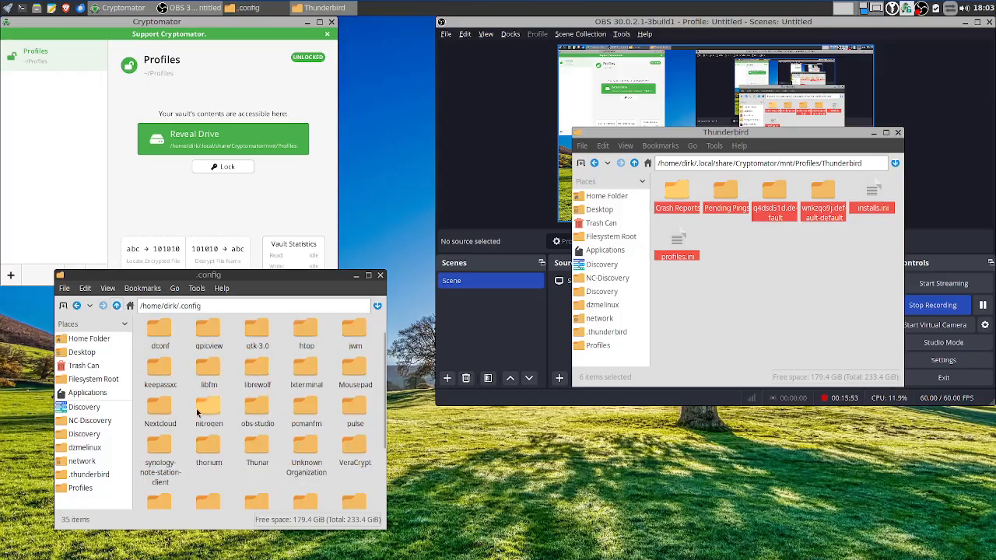
{"action": "double_click", "coordinate": [256, 368]}
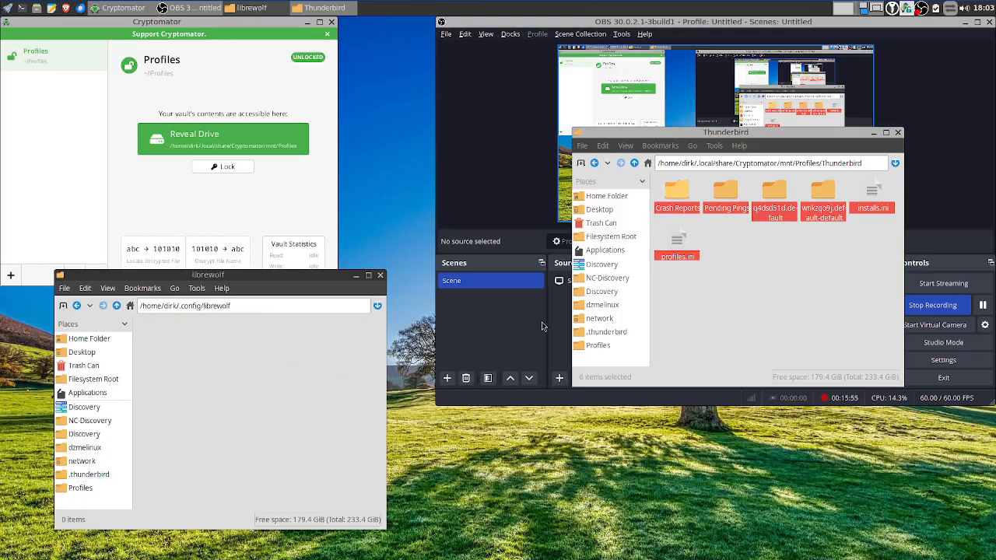
{"action": "left_click", "coordinate": [635, 162]}
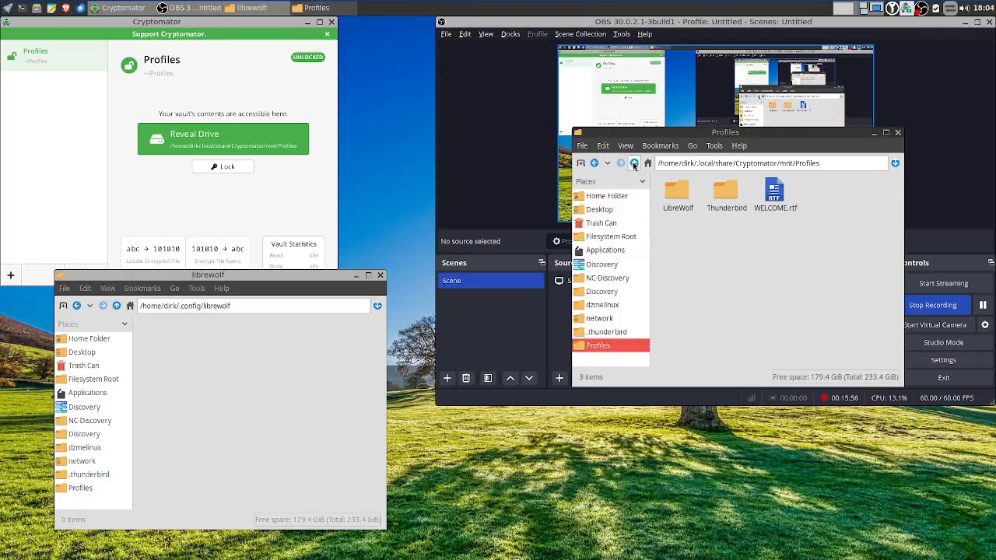
{"action": "double_click", "coordinate": [674, 195]}
{"action": "left_click_drag", "start_coordinate": [685, 201], "coordinate": [247, 321]}
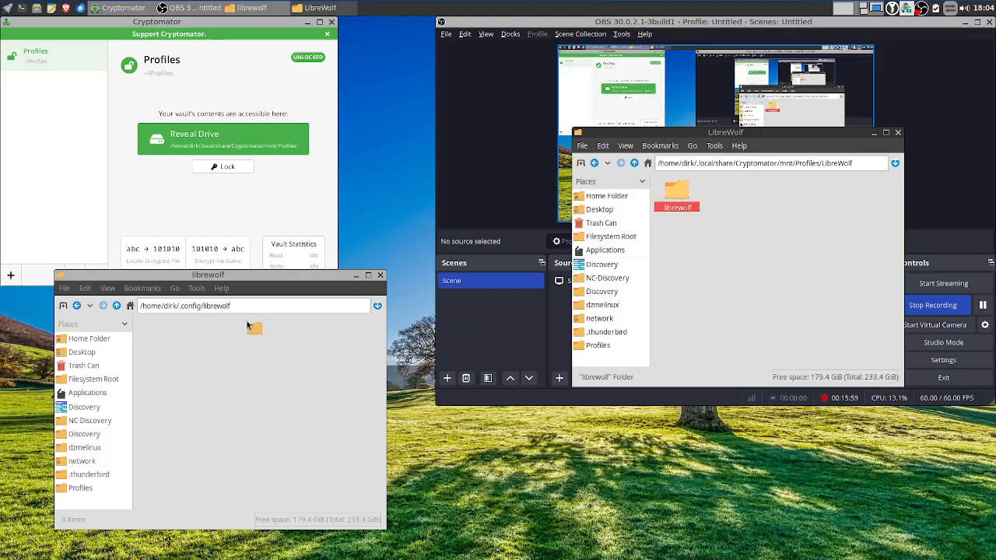
{"action": "left_click_drag", "start_coordinate": [215, 361], "coordinate": [214, 365]}
{"action": "left_click", "coordinate": [259, 395]}
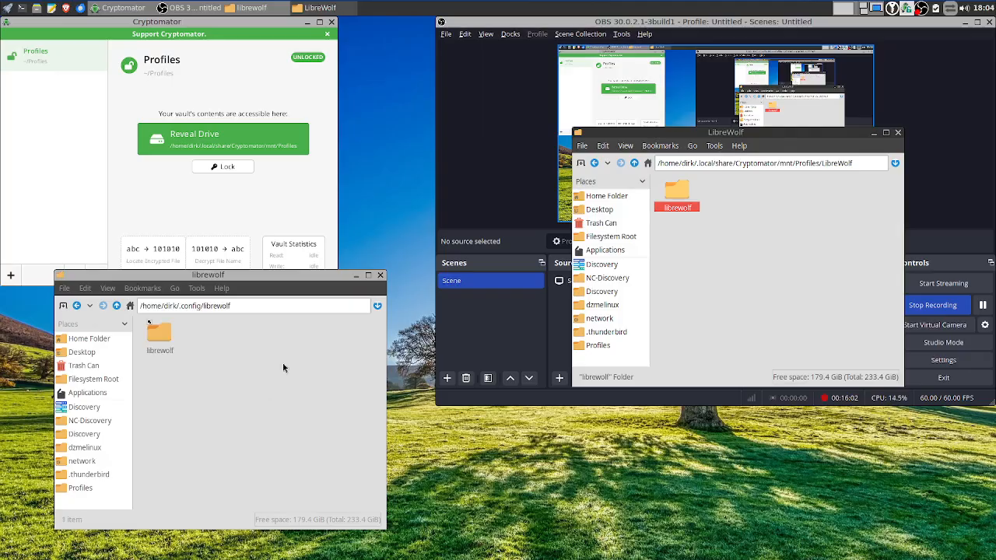
Return the vault window to Profiles, view the file manager's About info, and move it lower left
{"action": "left_click", "coordinate": [380, 276]}
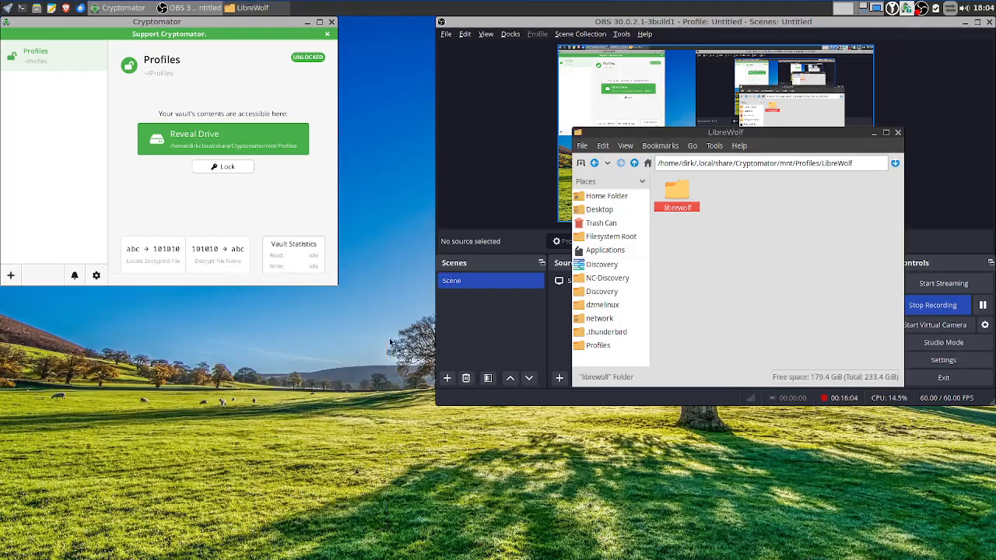
{"action": "left_click", "coordinate": [634, 162]}
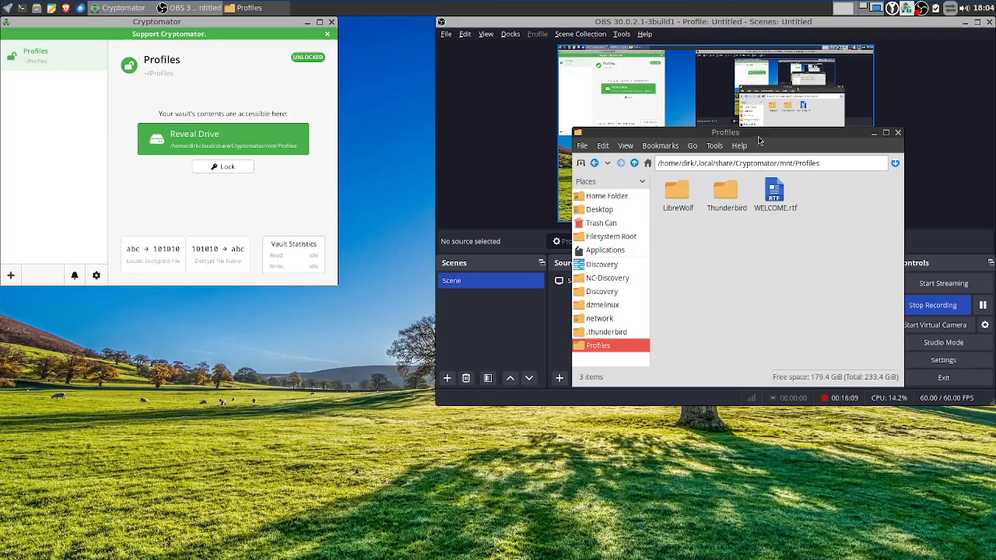
{"action": "left_click", "coordinate": [736, 146]}
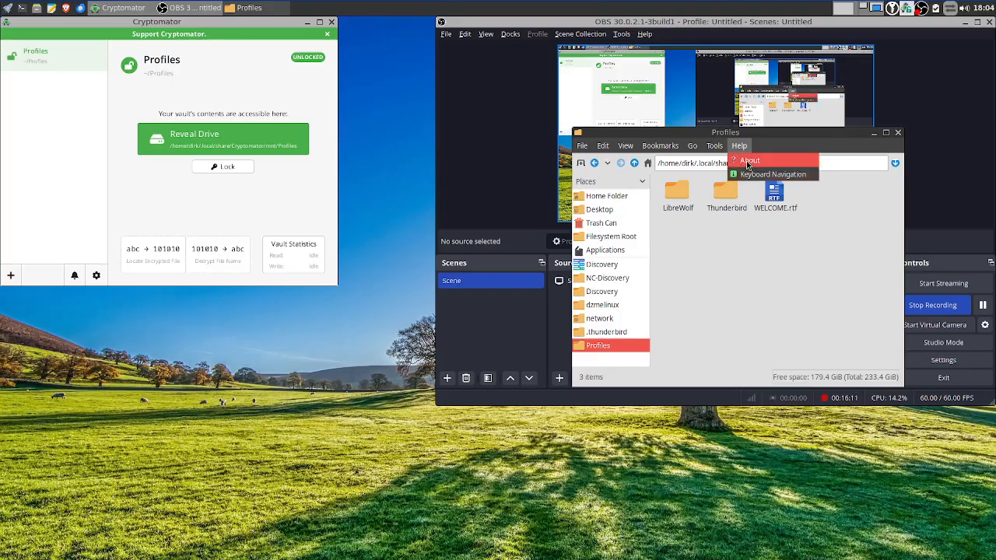
{"action": "left_click", "coordinate": [744, 159]}
{"action": "left_click", "coordinate": [287, 255]}
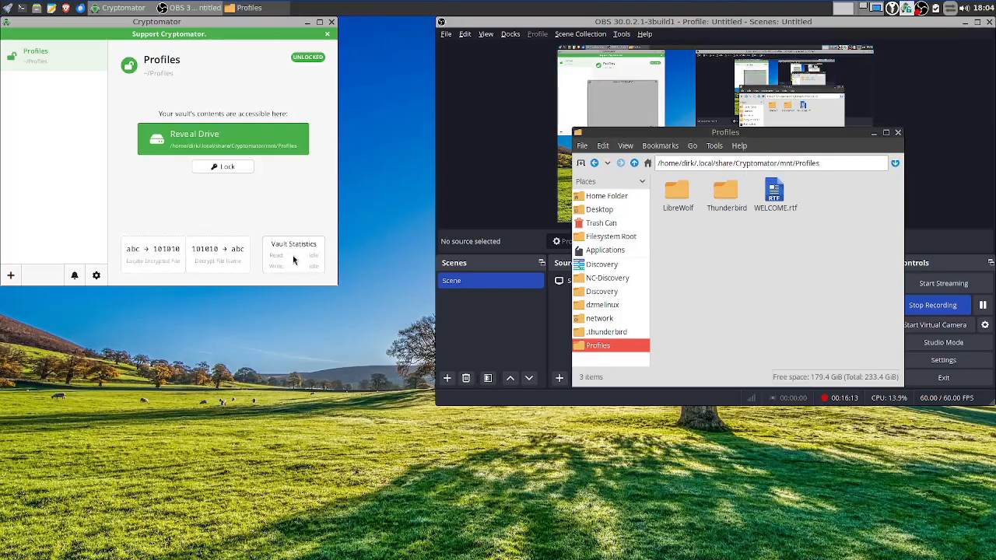
{"action": "left_click_drag", "start_coordinate": [764, 133], "coordinate": [192, 305]}
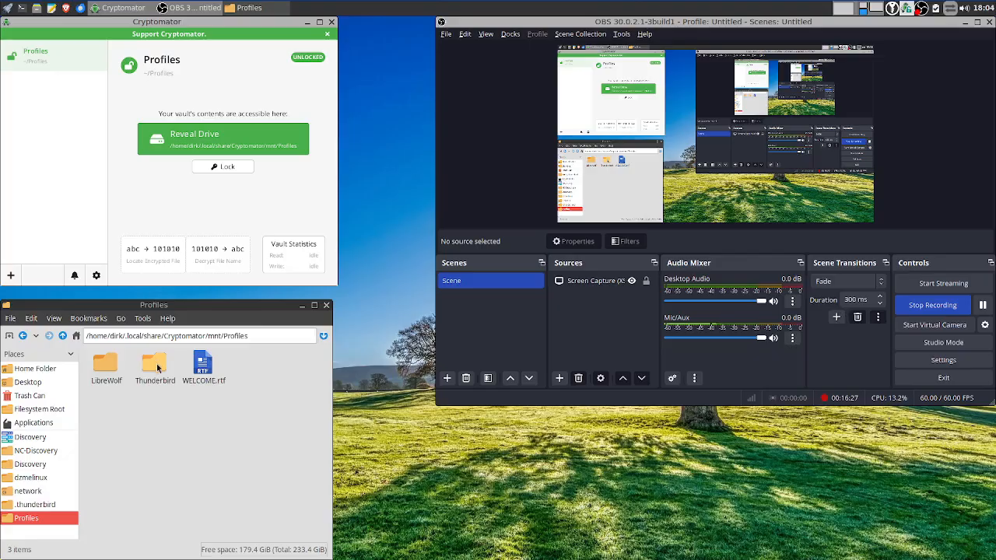
Look through the vault's LibreWolf and Thunderbird folders, then lock the Profiles vault in Cryptomator
{"action": "left_click", "coordinate": [109, 365]}
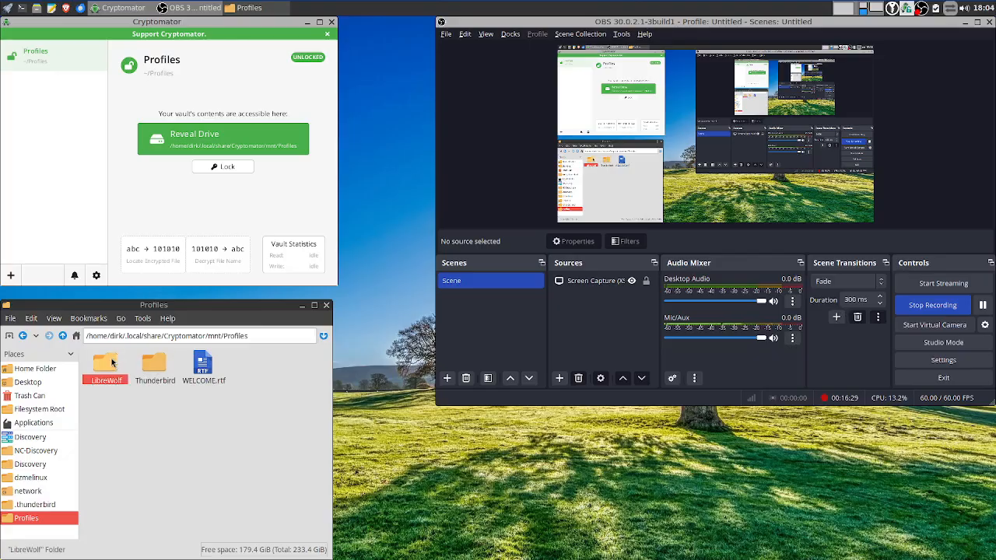
{"action": "double_click", "coordinate": [111, 363]}
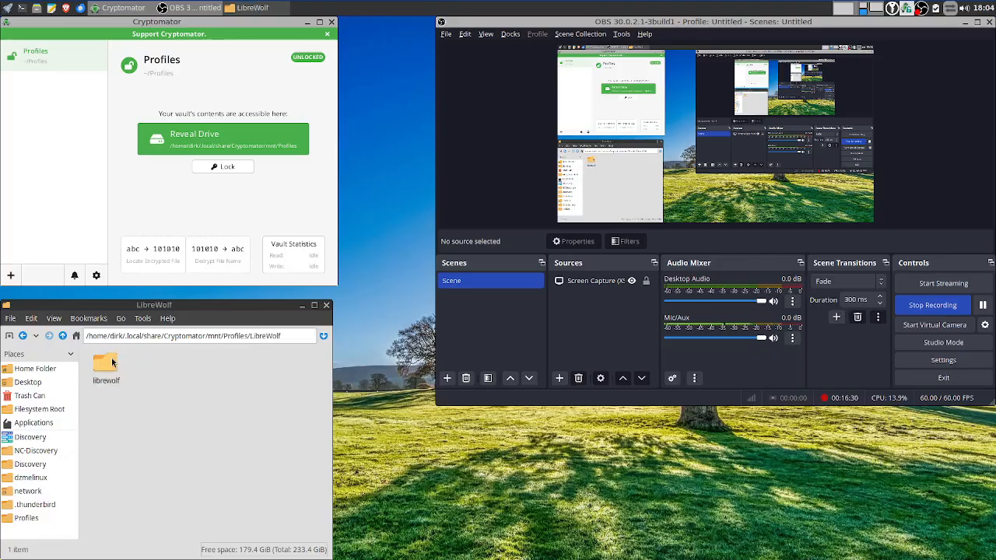
{"action": "left_click", "coordinate": [62, 336]}
{"action": "double_click", "coordinate": [155, 365]}
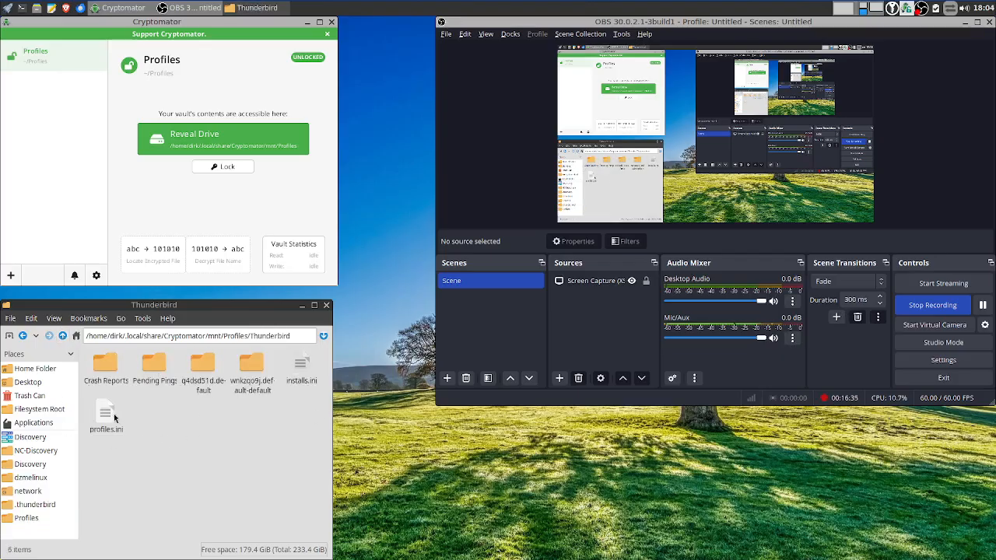
{"action": "left_click", "coordinate": [63, 336]}
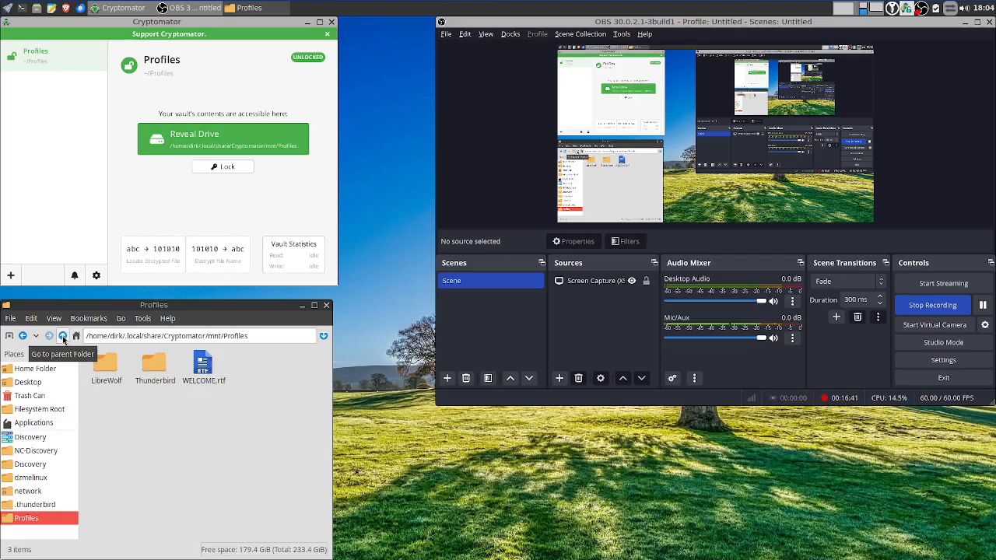
{"action": "left_click", "coordinate": [224, 167]}
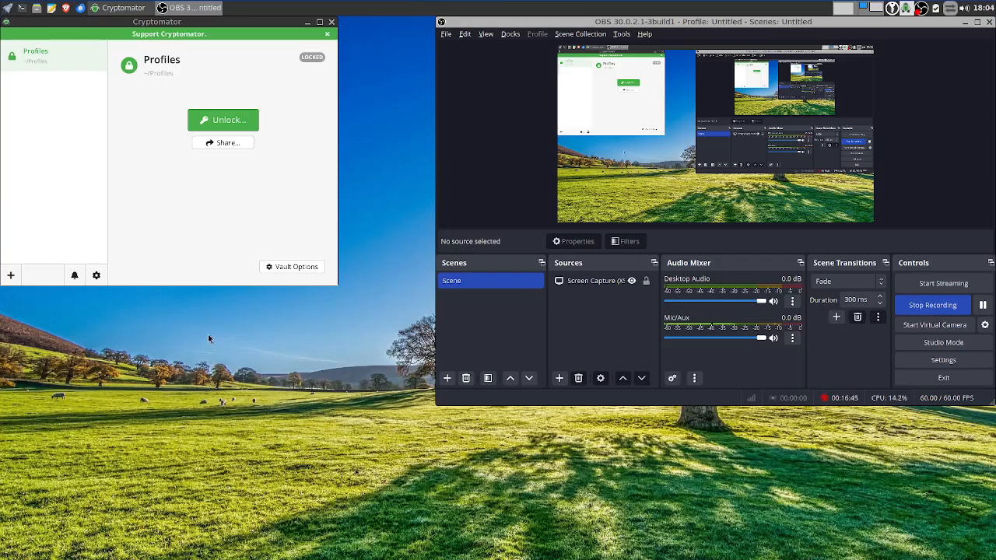
Open a new file manager, hide hidden files, and open the encrypted ~/Profiles vault directory
{"action": "right_click", "coordinate": [208, 334]}
{"action": "left_click", "coordinate": [246, 91]}
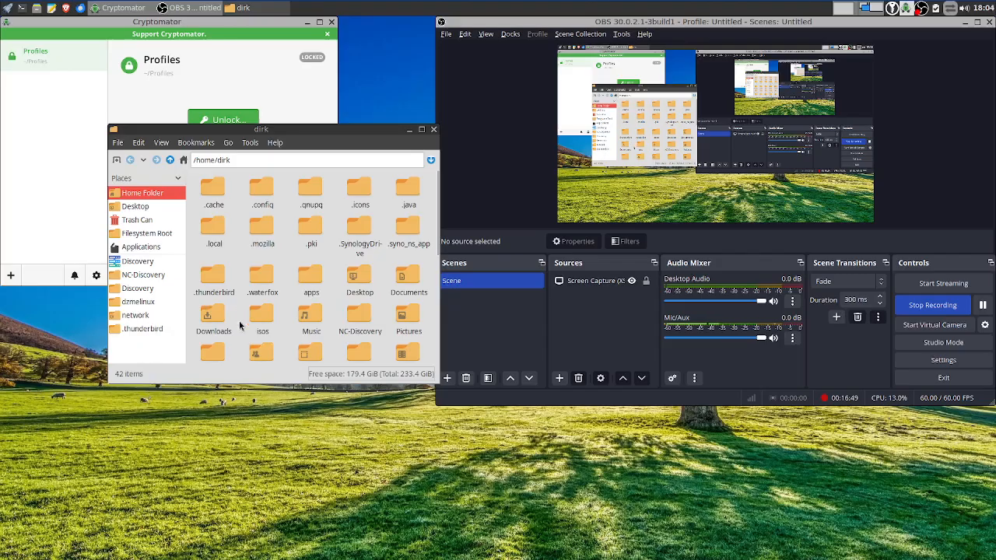
{"action": "left_click", "coordinate": [161, 143]}
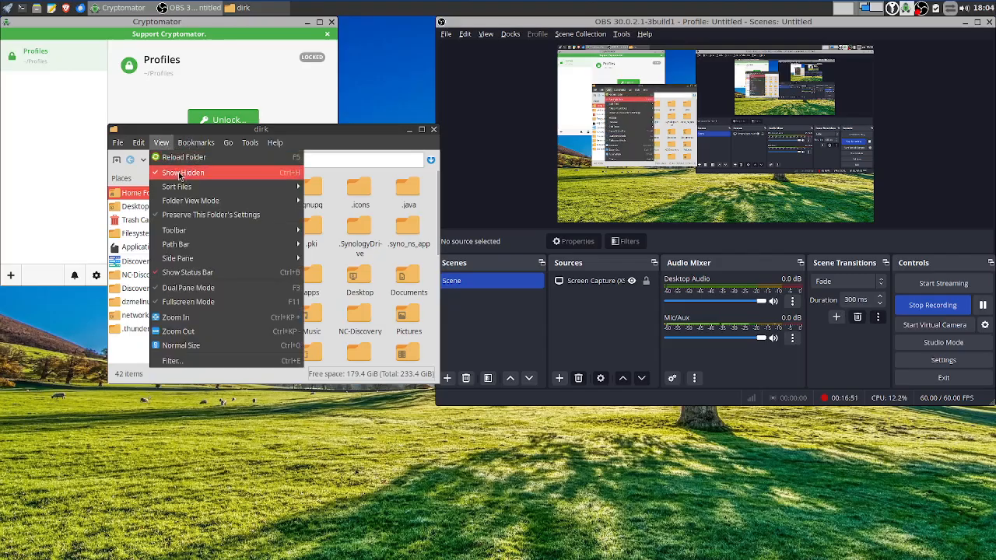
{"action": "left_click", "coordinate": [181, 171]}
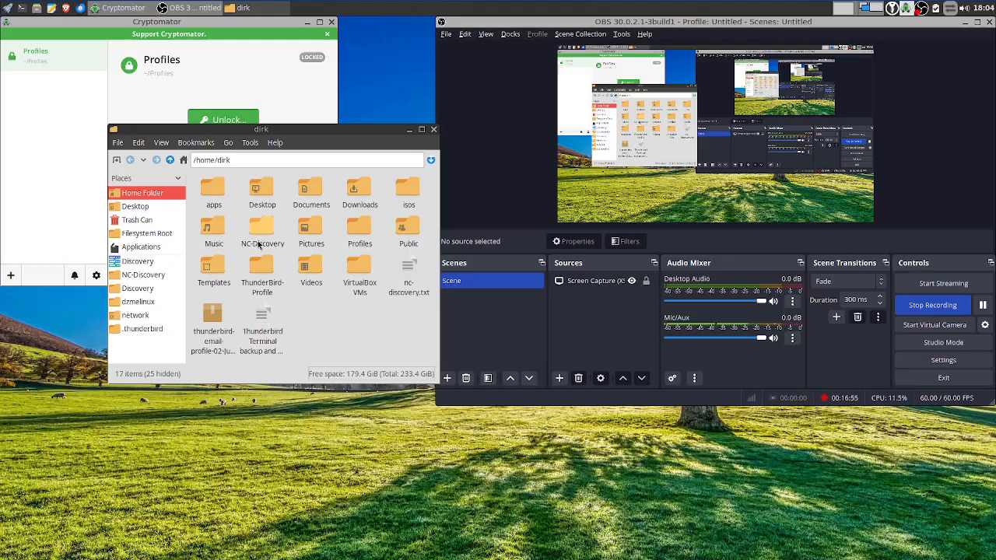
{"action": "double_click", "coordinate": [360, 229]}
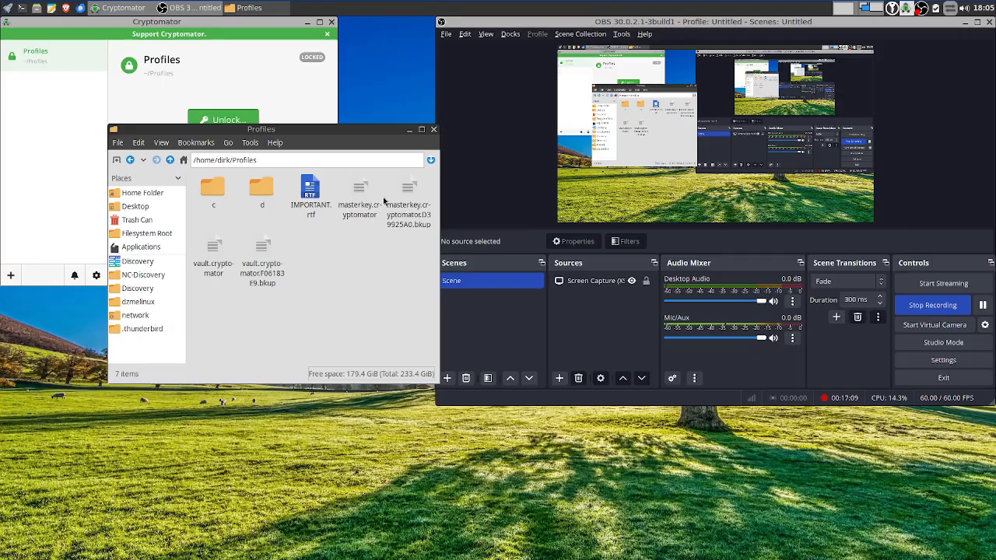
Unlock the Profiles vault with its password, open its mount in the file manager, then close that window
{"action": "left_click", "coordinate": [214, 119]}
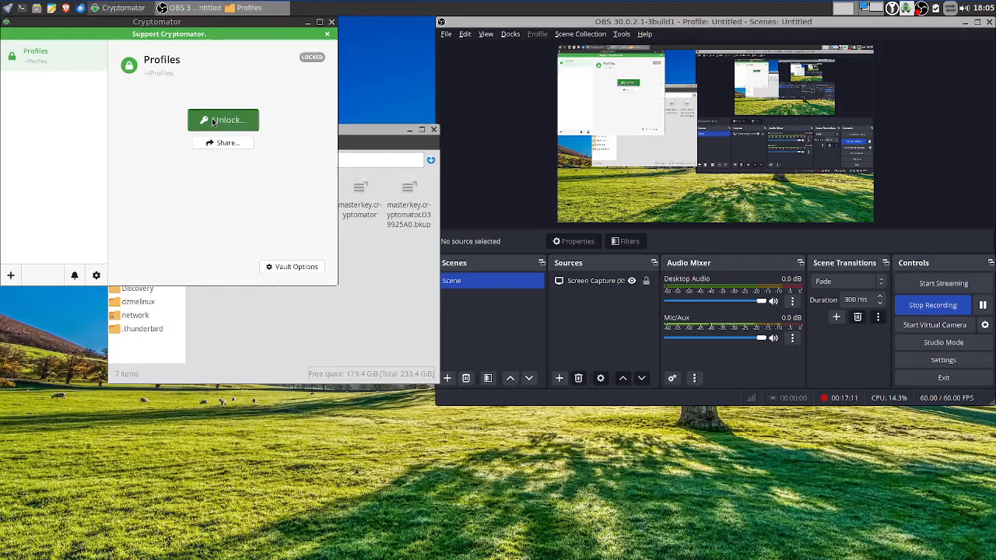
{"action": "type", "text": "****"}
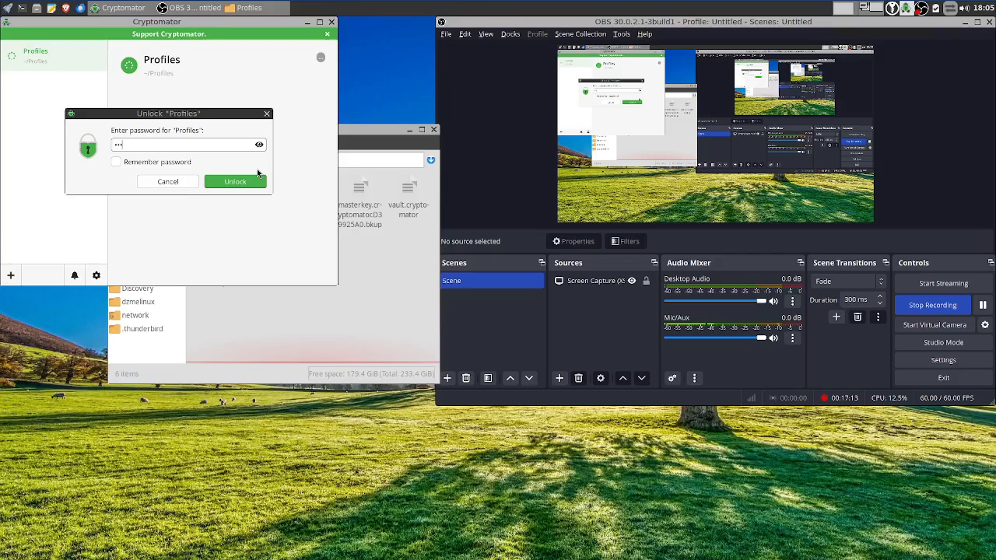
{"action": "key", "text": "Return"}
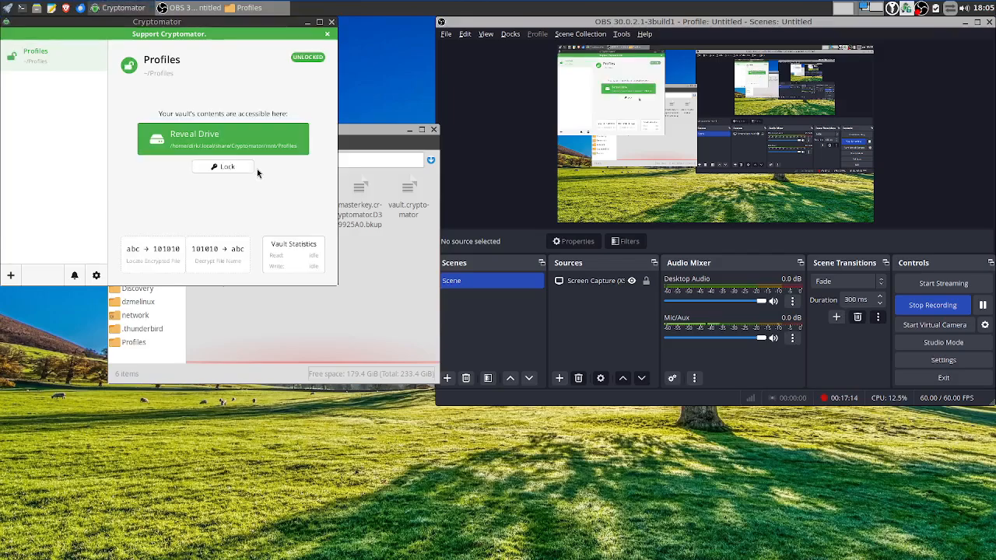
{"action": "left_click", "coordinate": [389, 271]}
{"action": "left_click", "coordinate": [143, 343]}
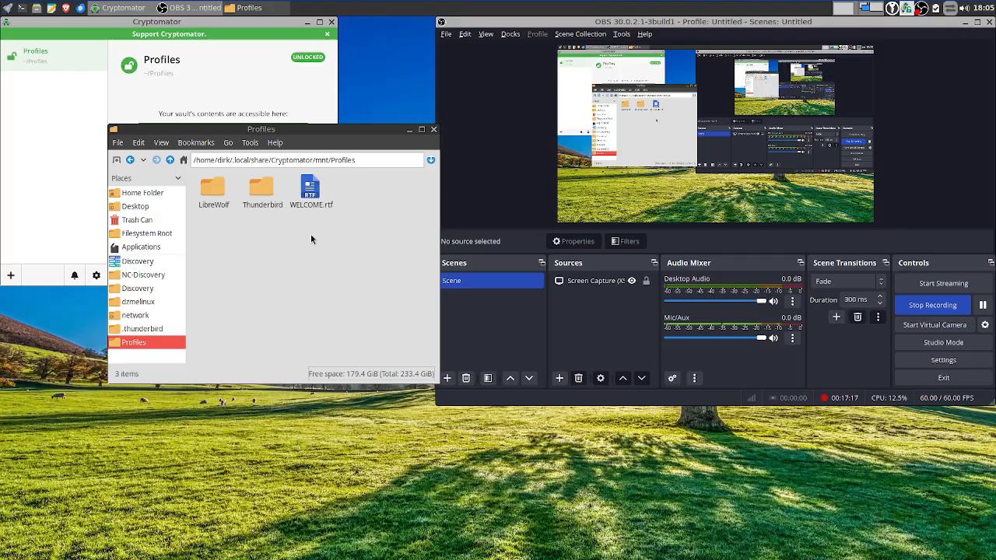
{"action": "mouse_move", "coordinate": [372, 129]}
{"action": "left_mouse_down"}
{"action": "mouse_move", "coordinate": [287, 349]}
{"action": "mouse_move", "coordinate": [277, 291]}
{"action": "mouse_move", "coordinate": [265, 291]}
{"action": "left_mouse_up"}
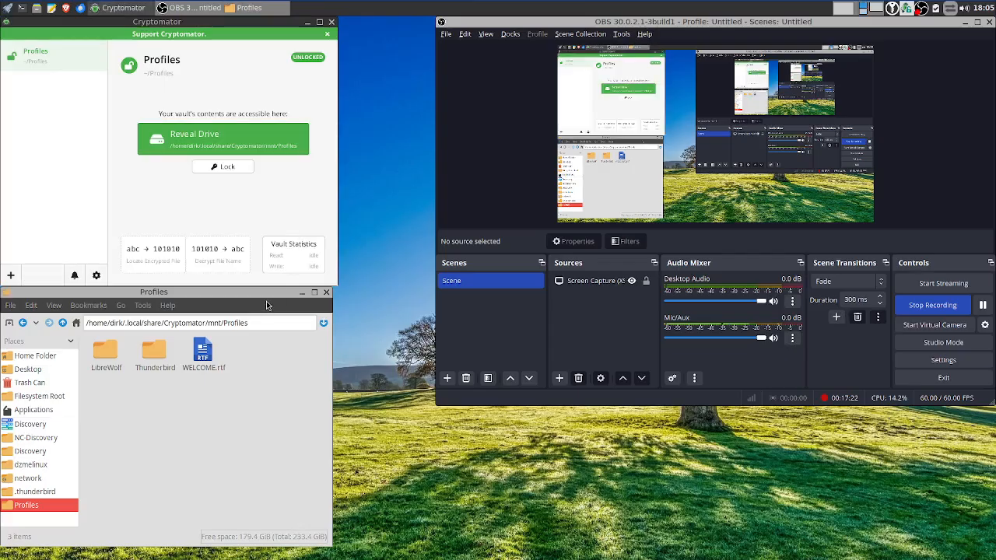
{"action": "left_click", "coordinate": [330, 292]}
{"action": "left_click", "coordinate": [327, 292]}
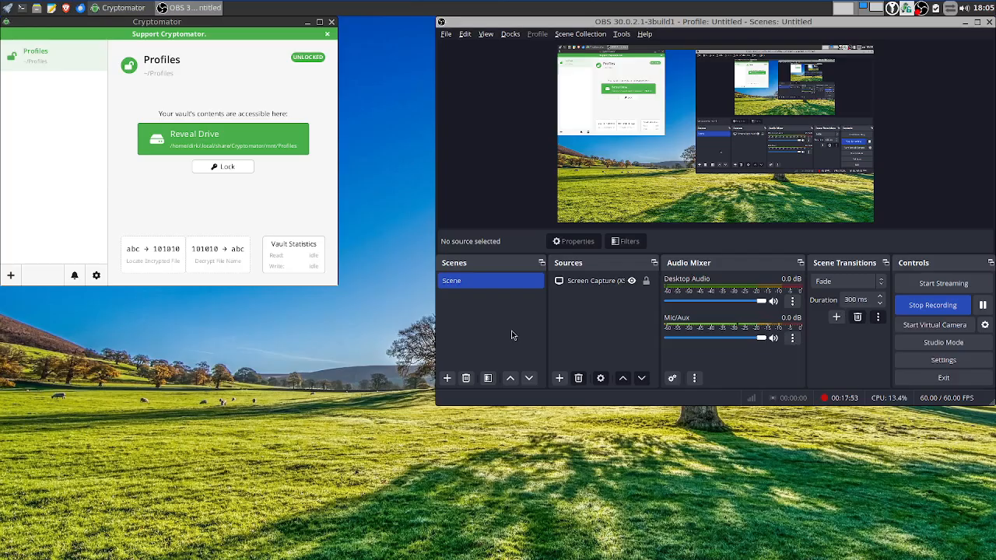
Open a file manager, browse ~/Profiles and .thunderbird, then open the mounted Profiles vault
{"action": "right_click", "coordinate": [261, 390]}
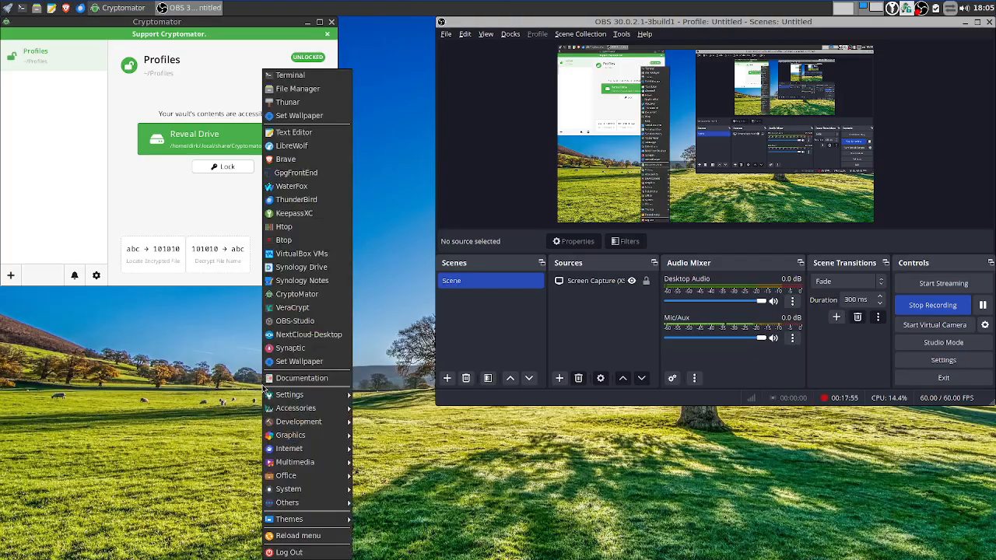
{"action": "left_click", "coordinate": [315, 88]}
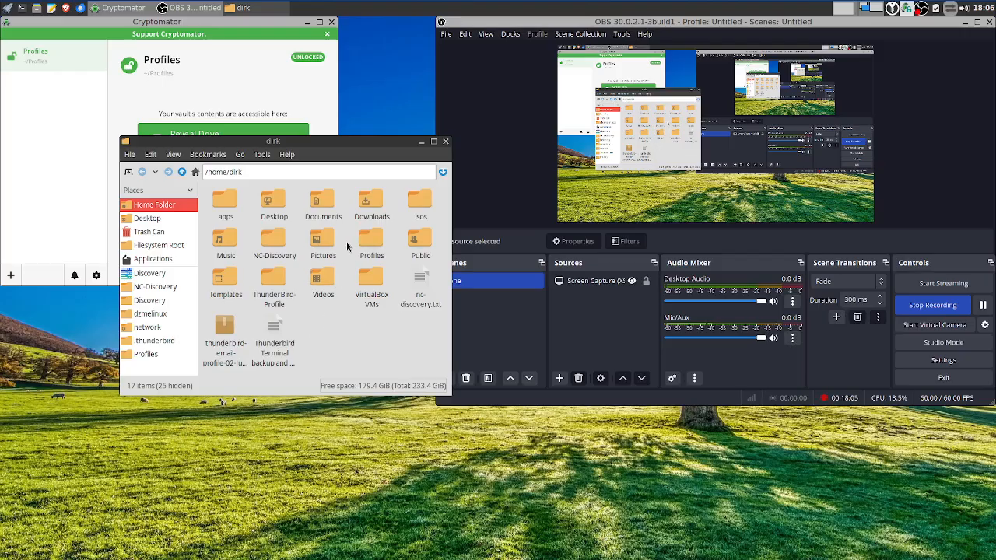
{"action": "double_click", "coordinate": [371, 240]}
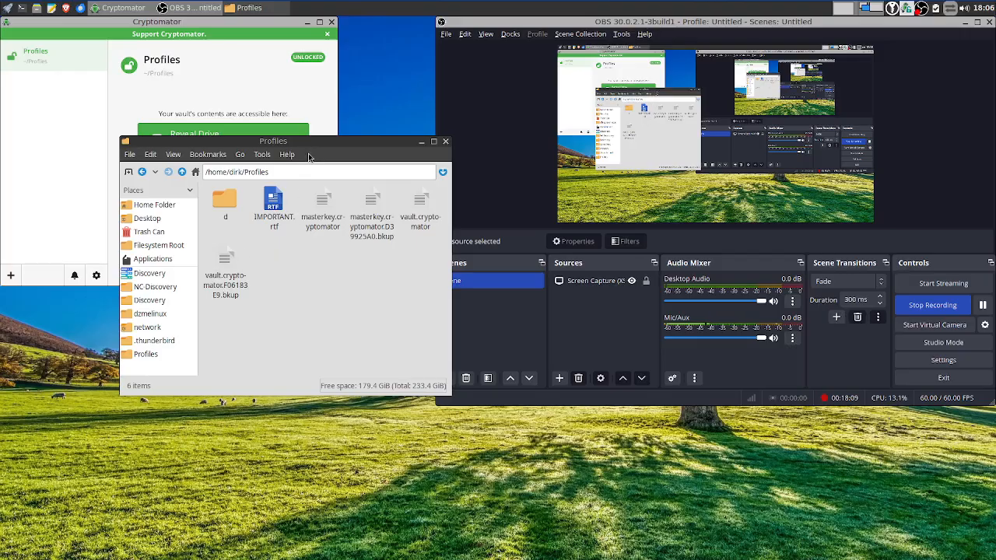
{"action": "left_click", "coordinate": [151, 342]}
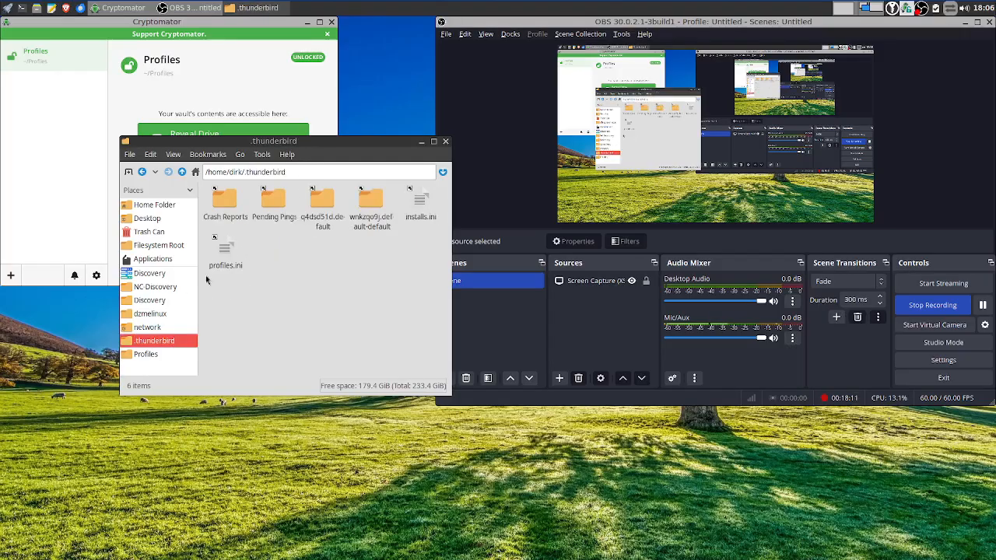
{"action": "left_click", "coordinate": [182, 172]}
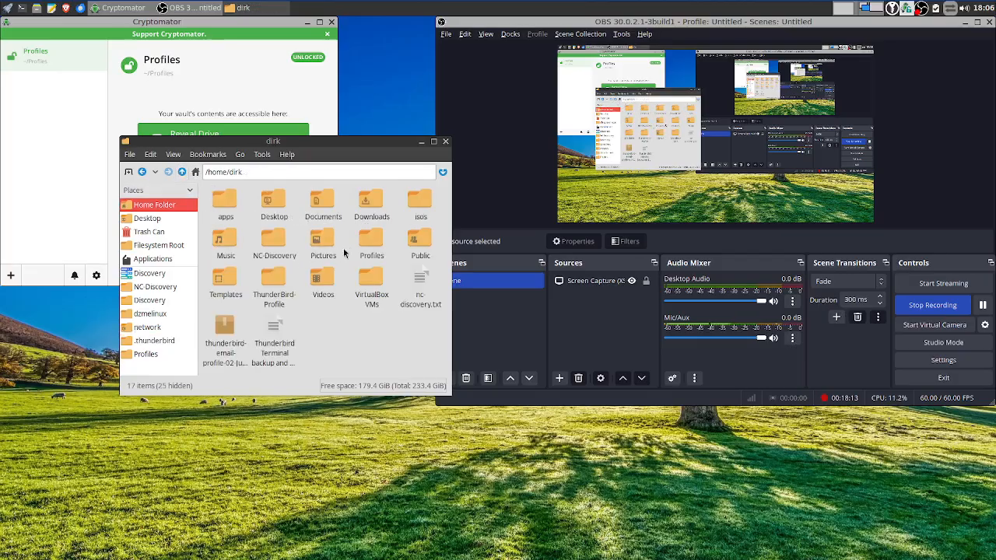
{"action": "double_click", "coordinate": [371, 241]}
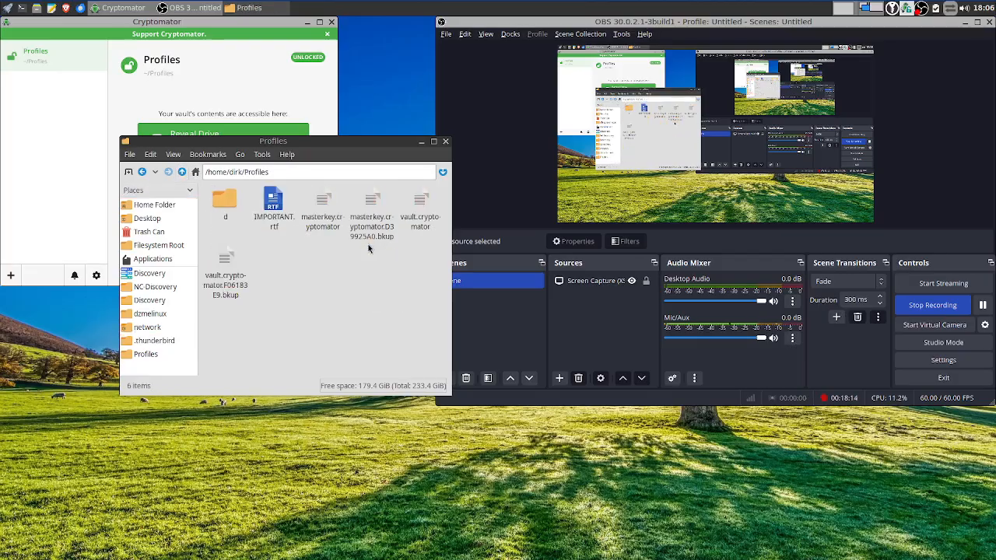
{"action": "left_click", "coordinate": [182, 172]}
{"action": "left_click", "coordinate": [144, 355]}
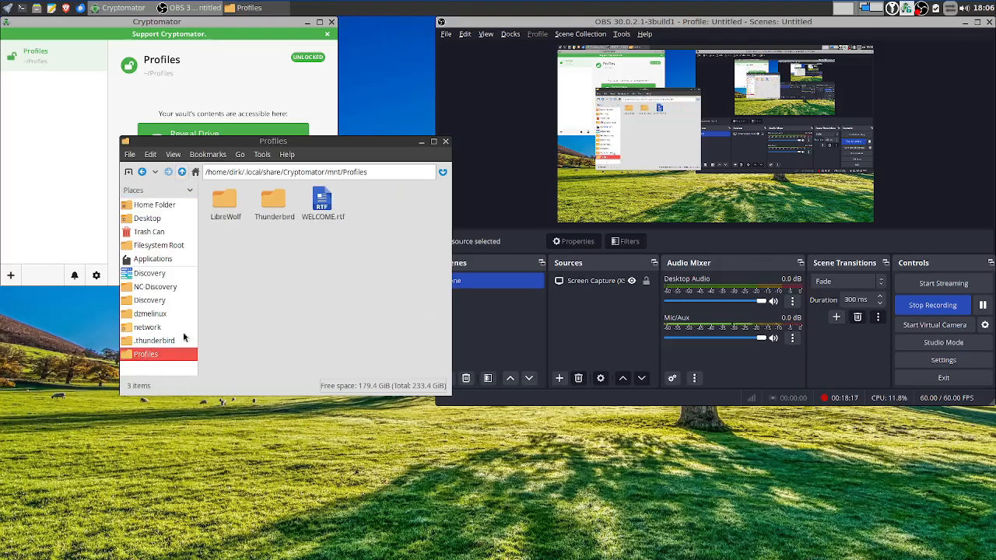
{"action": "left_click_drag", "start_coordinate": [339, 148], "coordinate": [541, 299]}
{"action": "left_click", "coordinate": [227, 125]}
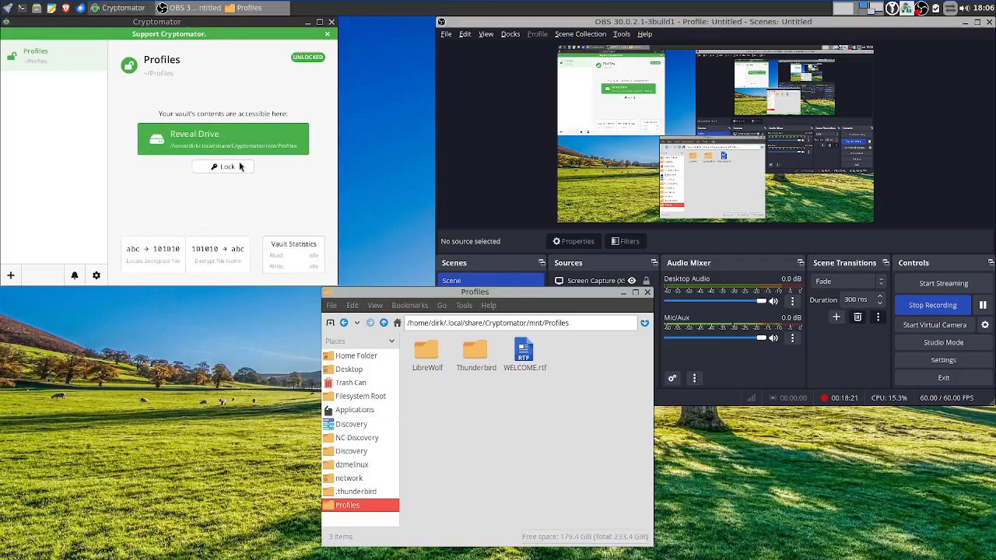
Lock the Profiles vault and check the encrypted Profiles folder in home
{"action": "left_click", "coordinate": [232, 170]}
{"action": "right_click", "coordinate": [356, 350]}
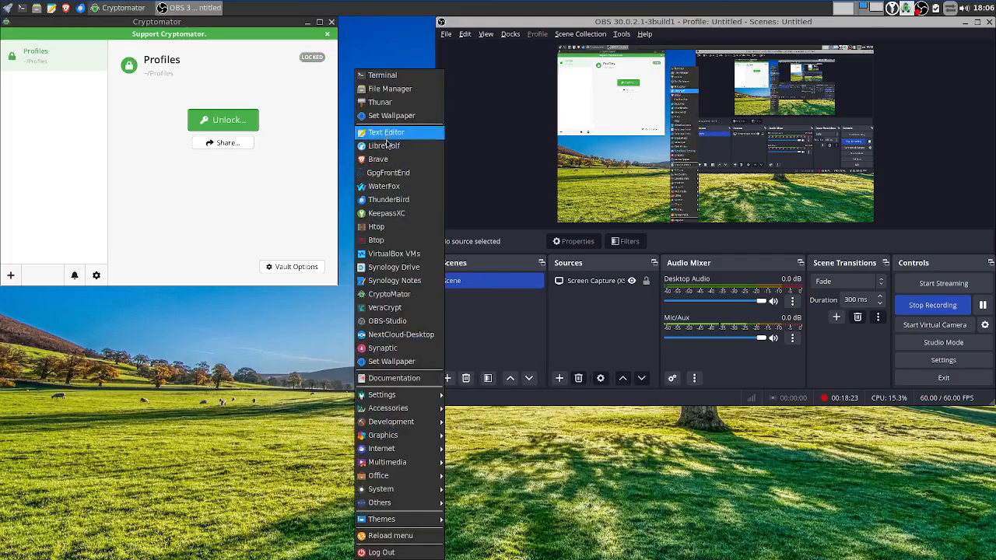
{"action": "left_click", "coordinate": [373, 89]}
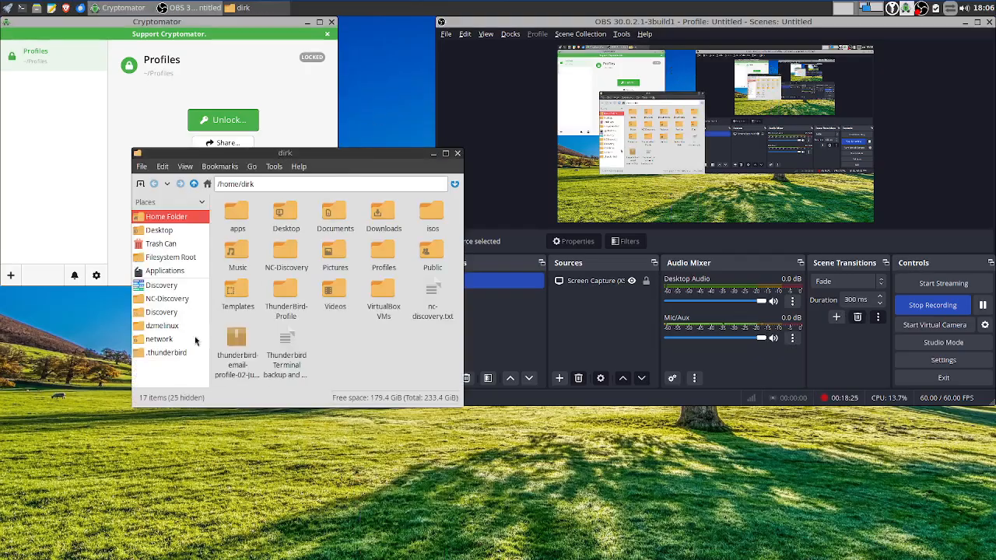
{"action": "double_click", "coordinate": [385, 257]}
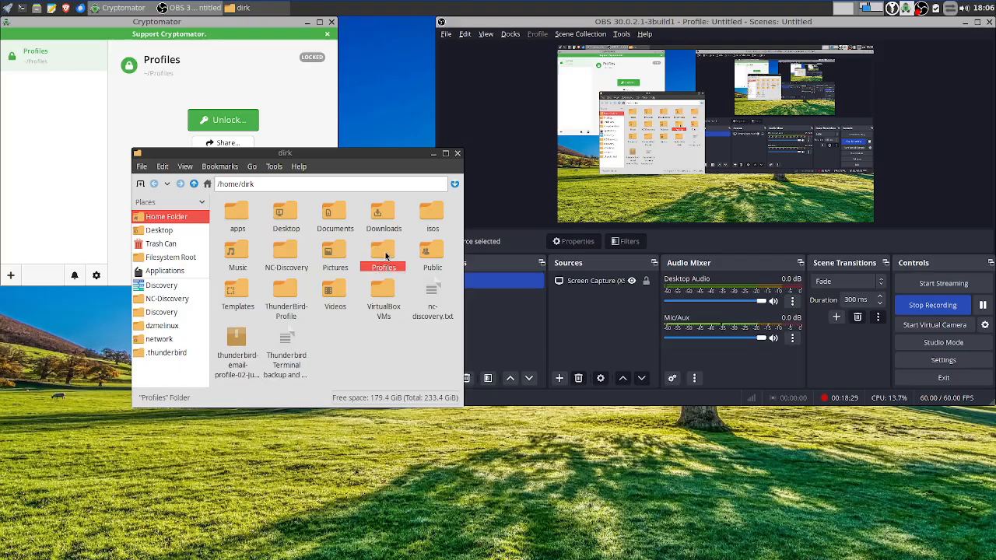
{"action": "left_click", "coordinate": [194, 184]}
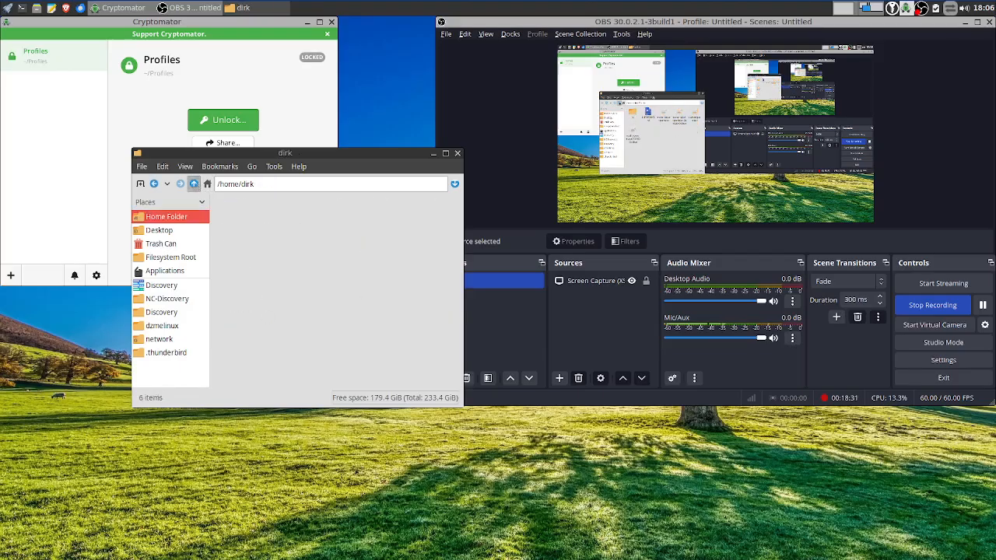
{"action": "left_click_drag", "start_coordinate": [276, 156], "coordinate": [484, 269]}
Unlock the vault with its password, browse the mount and .thunderbird, then close the file manager
{"action": "left_click", "coordinate": [240, 125]}
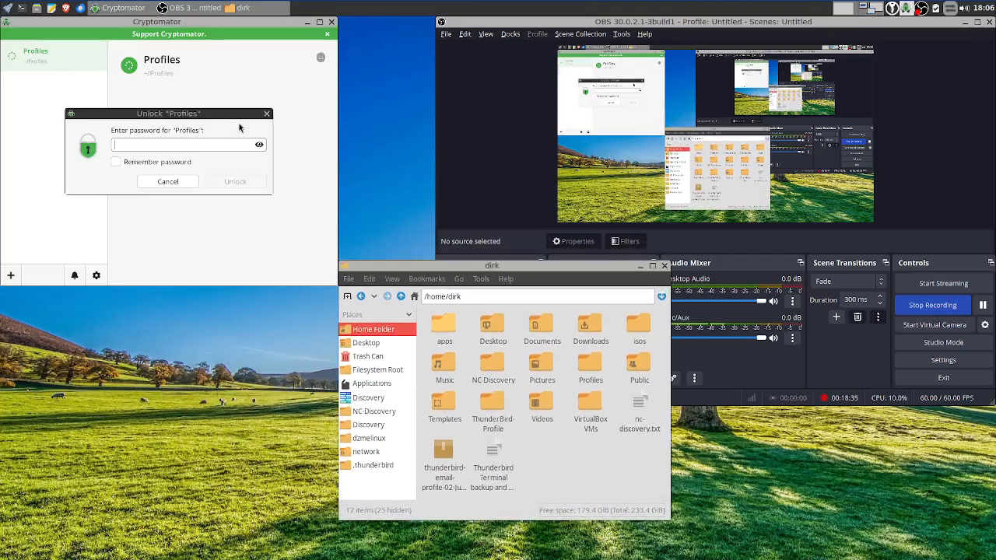
{"action": "type", "text": "********"}
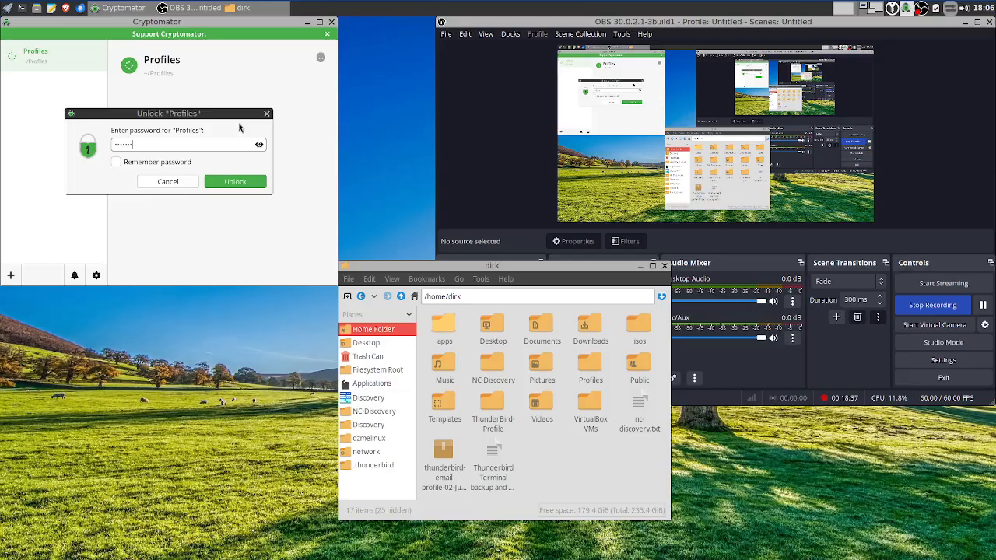
{"action": "key", "text": "Return"}
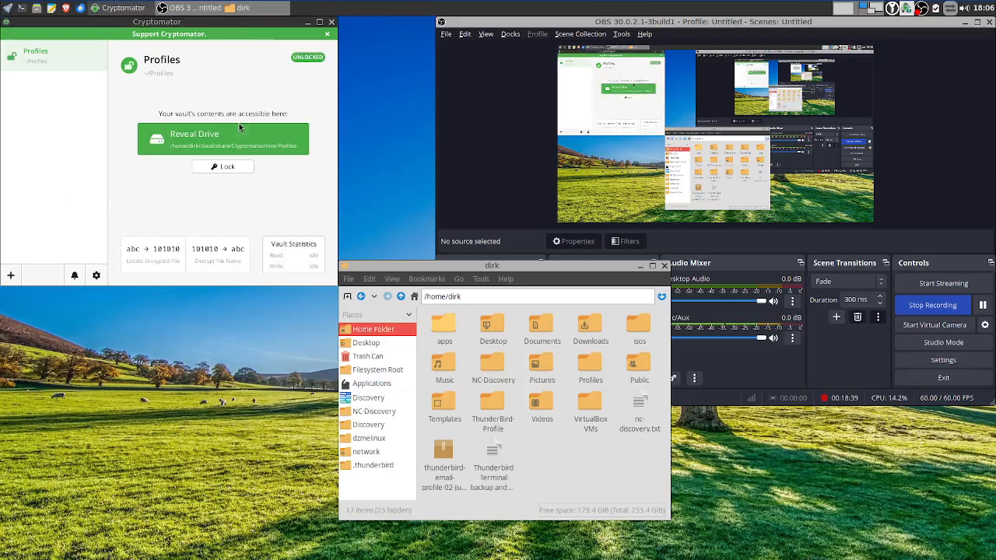
{"action": "left_click", "coordinate": [365, 479]}
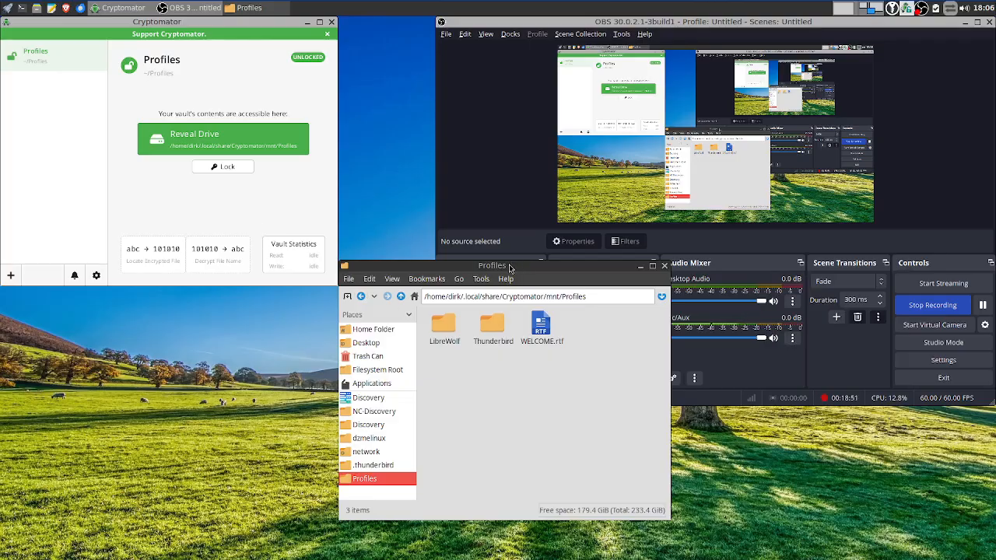
{"action": "left_click", "coordinate": [386, 464]}
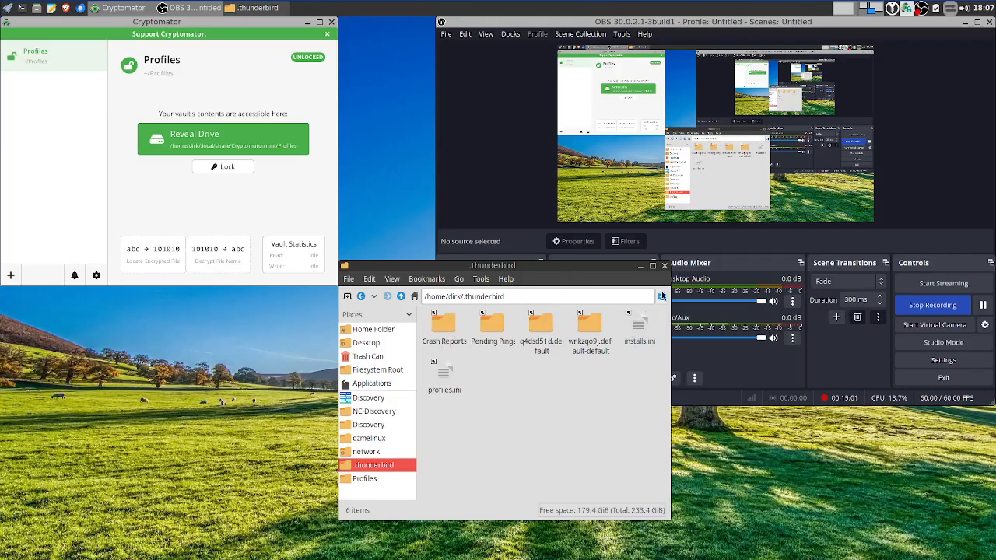
{"action": "left_click", "coordinate": [664, 266]}
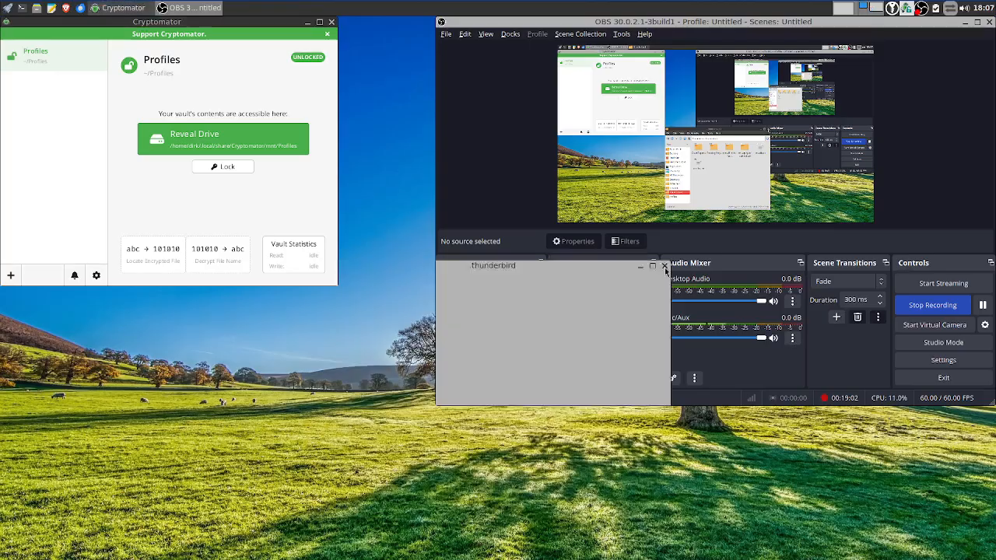
{"action": "right_click", "coordinate": [341, 302]}
{"action": "left_click", "coordinate": [135, 401]}
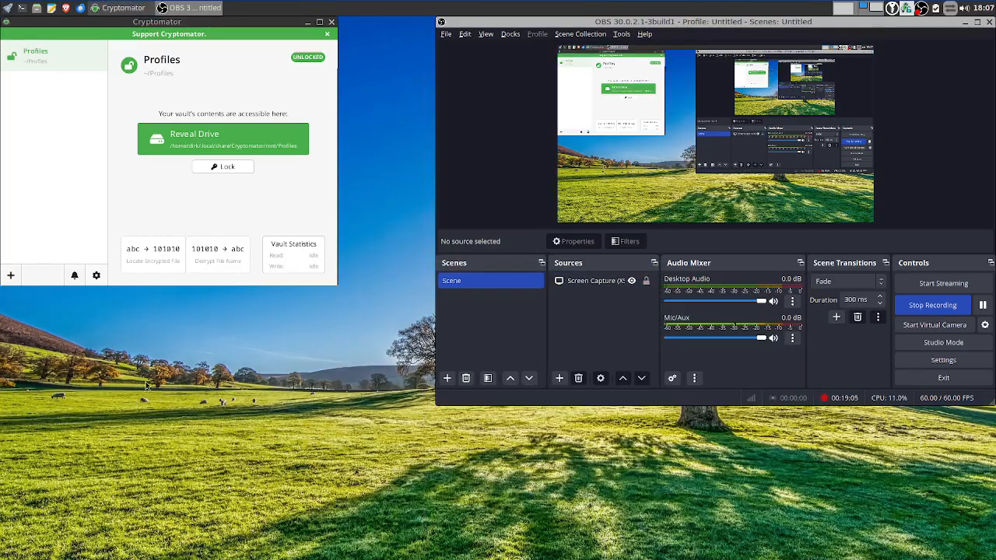
{"action": "right_click", "coordinate": [143, 384]}
{"action": "left_click", "coordinate": [81, 374]}
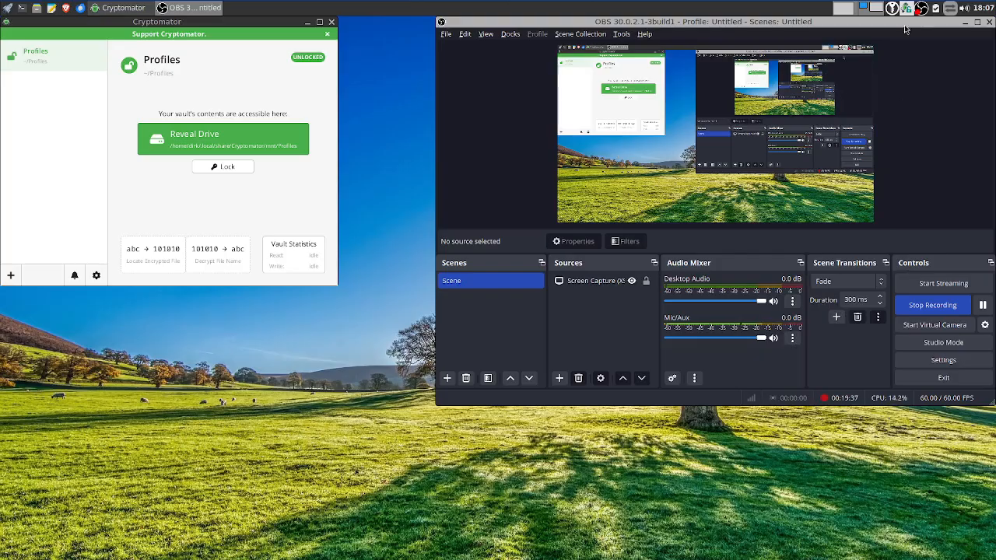
{"action": "mouse_move", "coordinate": [907, 24]}
{"action": "left_mouse_down"}
{"action": "mouse_move", "coordinate": [895, 39]}
{"action": "mouse_move", "coordinate": [901, 17]}
{"action": "left_mouse_up"}
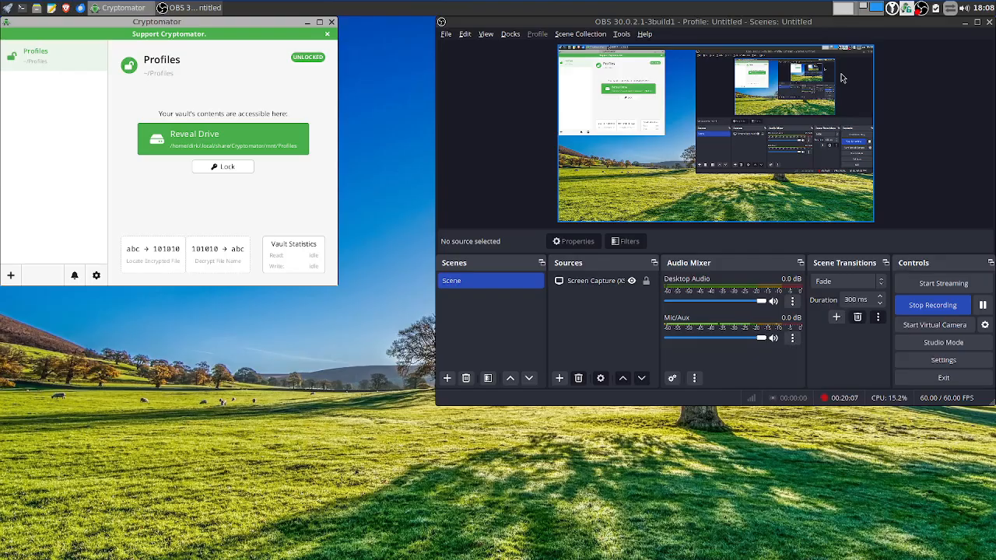
Open a file manager from the desktop menu on the home NC-Discovery folder
{"action": "right_click", "coordinate": [367, 188]}
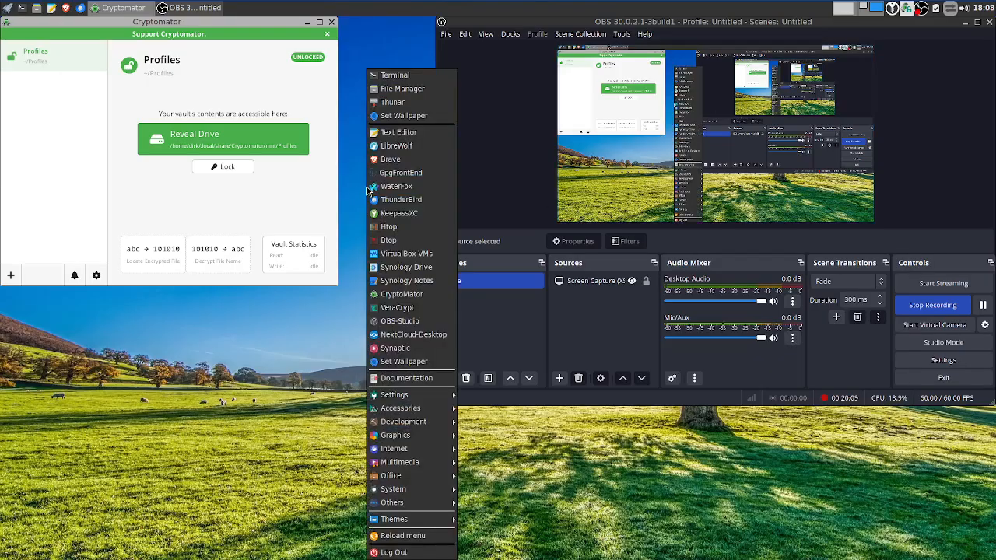
{"action": "left_click", "coordinate": [411, 89]}
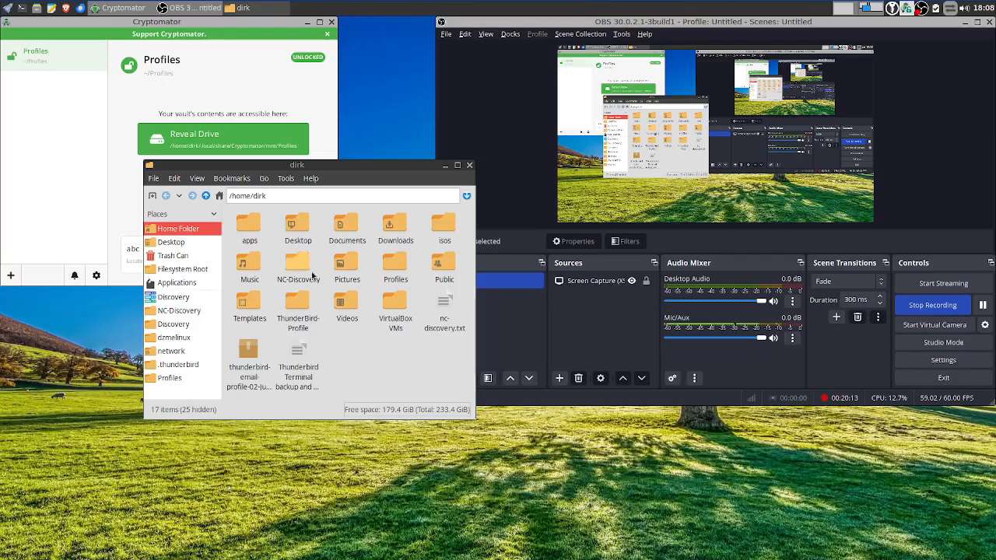
{"action": "double_click", "coordinate": [287, 279]}
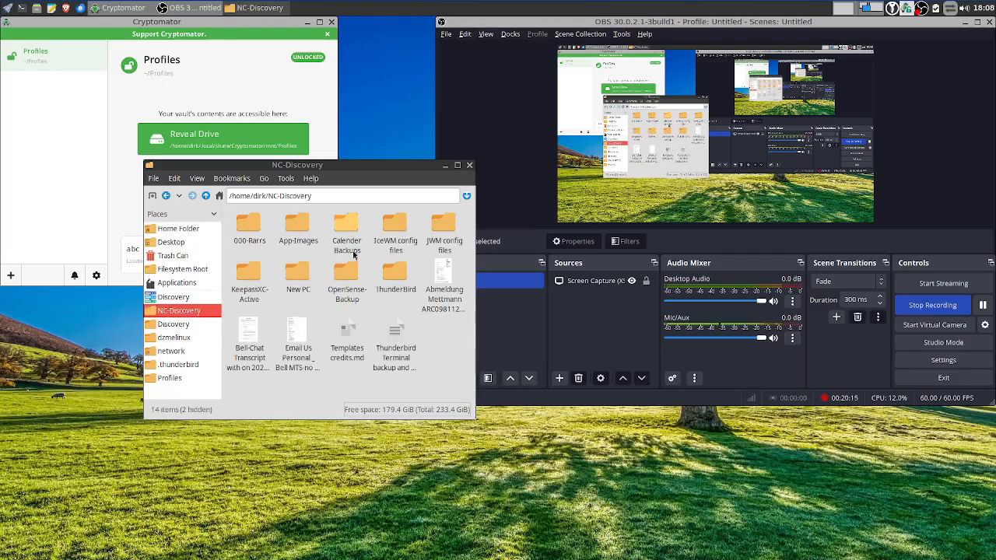
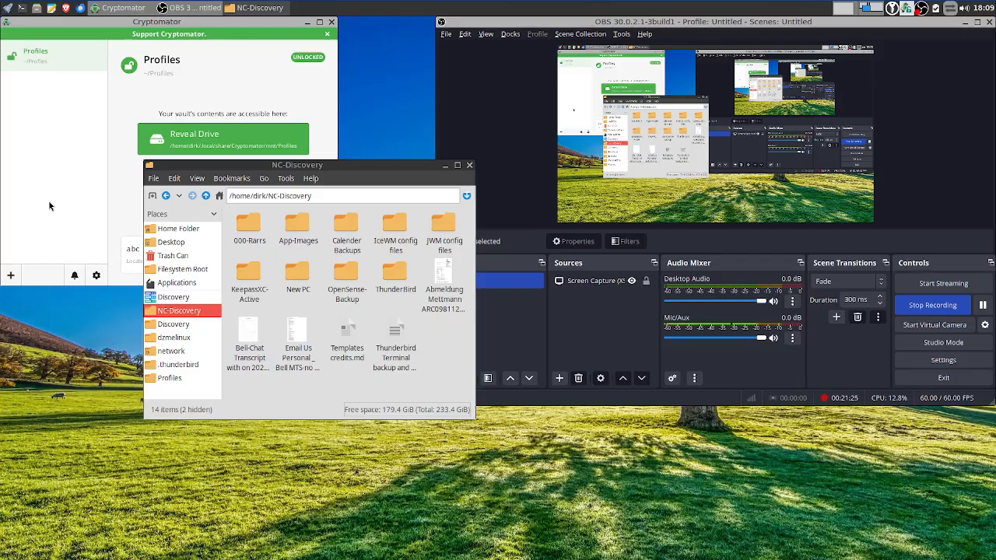
Move the NC-Discovery file manager window to the lower-left, below the Cryptomator window
{"action": "left_click_drag", "start_coordinate": [407, 164], "coordinate": [263, 290]}
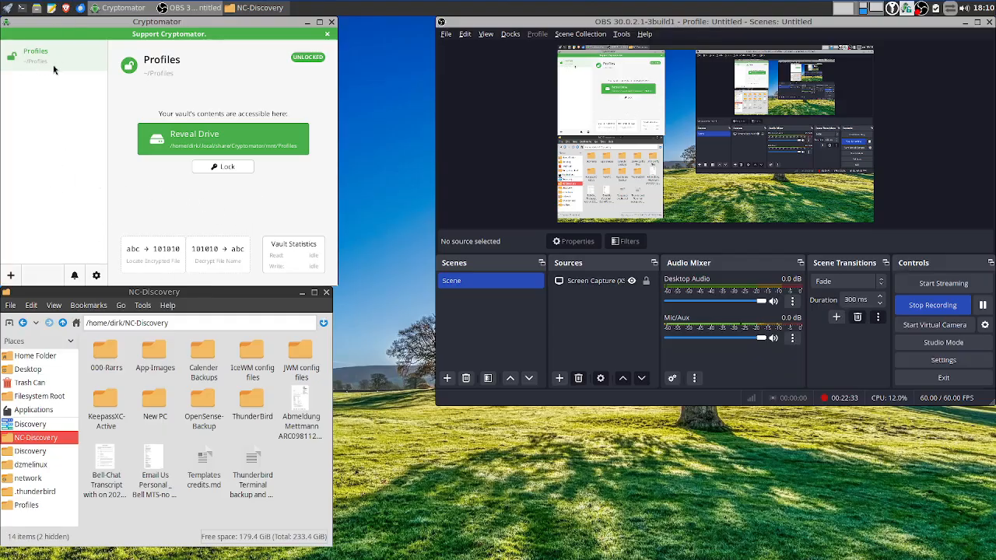
Check the Profiles vault (LibreWolf, Thunderbird, WELCOME.rtf), browse home's apps folder, then close the window
{"action": "left_click", "coordinate": [23, 505]}
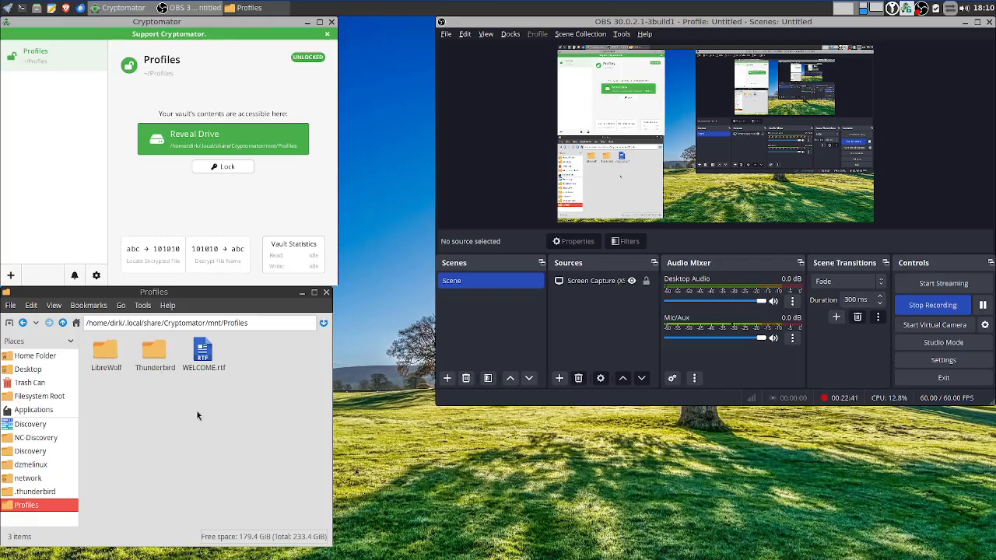
{"action": "left_click", "coordinate": [32, 357]}
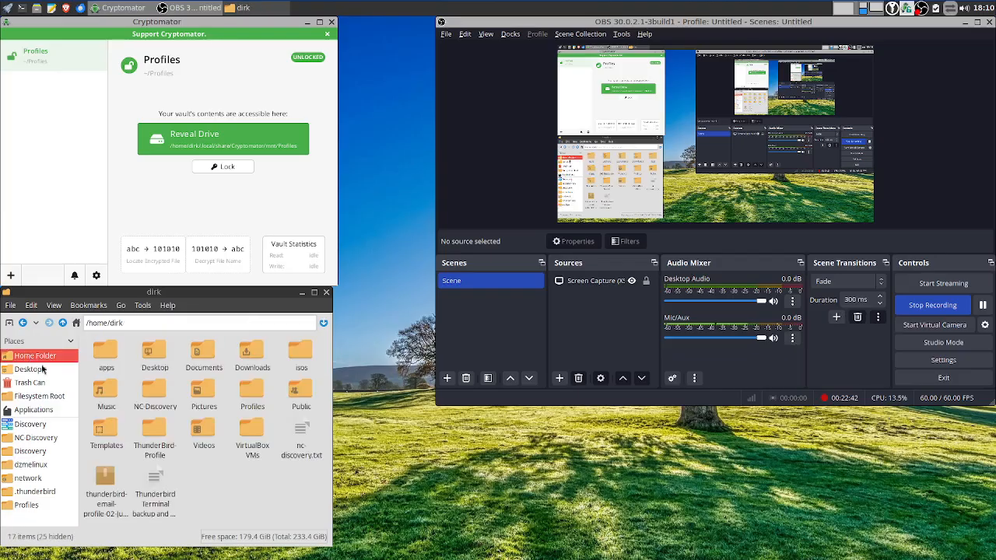
{"action": "double_click", "coordinate": [107, 362]}
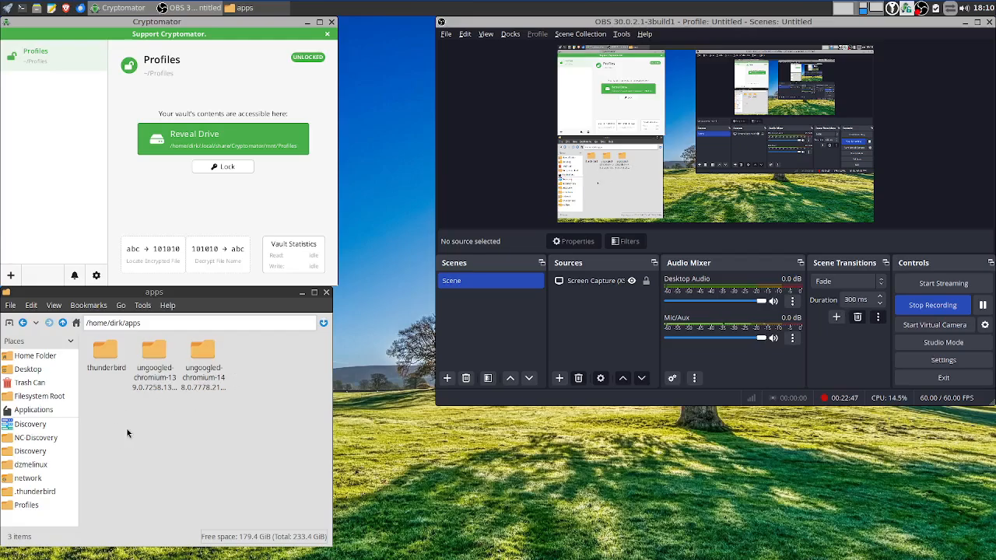
{"action": "left_click", "coordinate": [325, 295]}
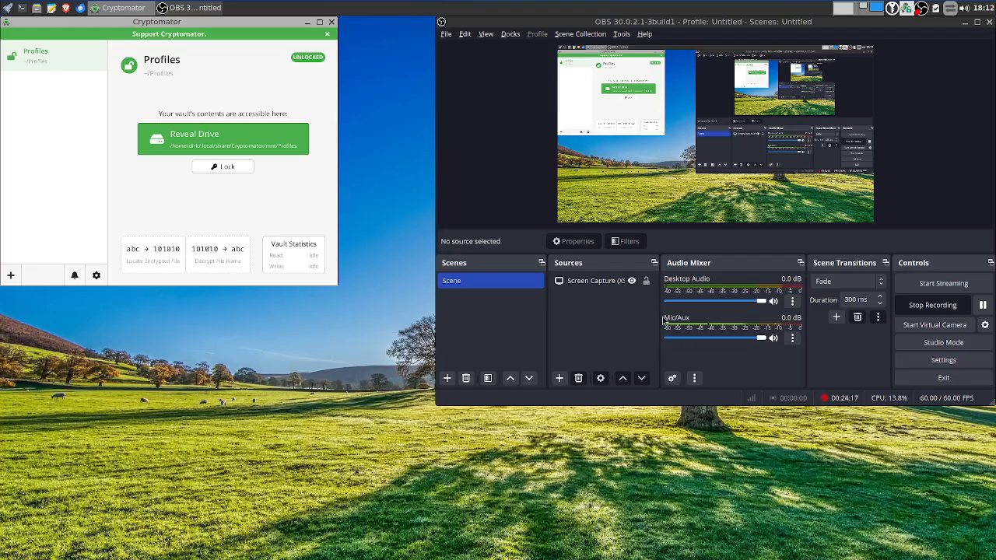
Rename the 2026-06-03 dzmelinux recording to 'Cryptomator - VeraCrypt -How to encrypt invisible folder like Thunderbirds profile'
{"action": "left_click", "coordinate": [37, 8]}
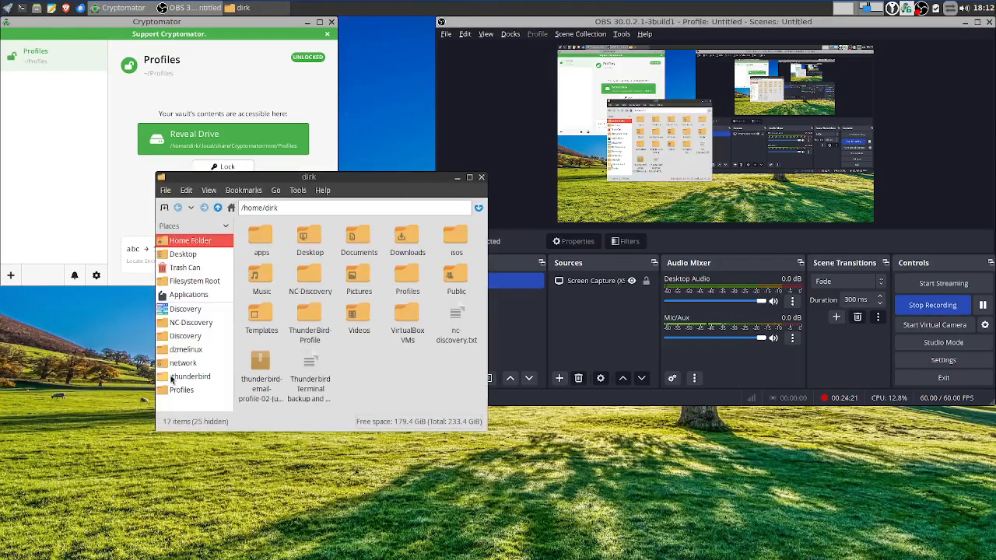
{"action": "left_click", "coordinate": [187, 352]}
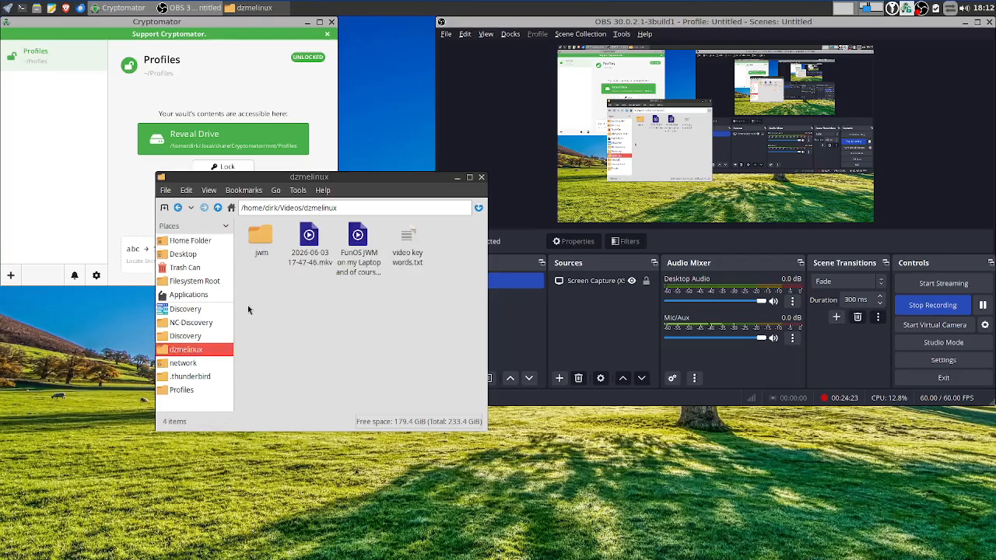
{"action": "right_click", "coordinate": [315, 248]}
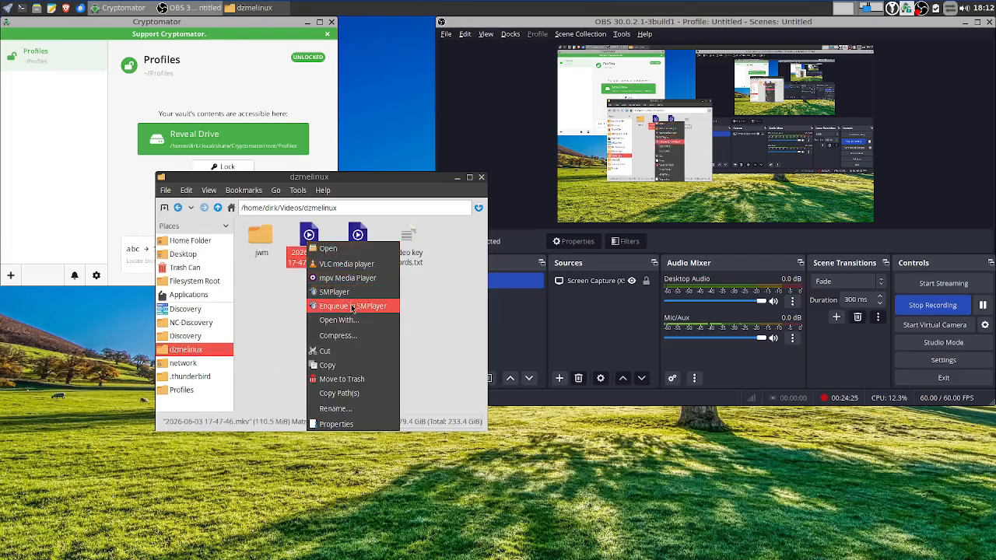
{"action": "left_click", "coordinate": [336, 408]}
{"action": "type", "text": "How to"}
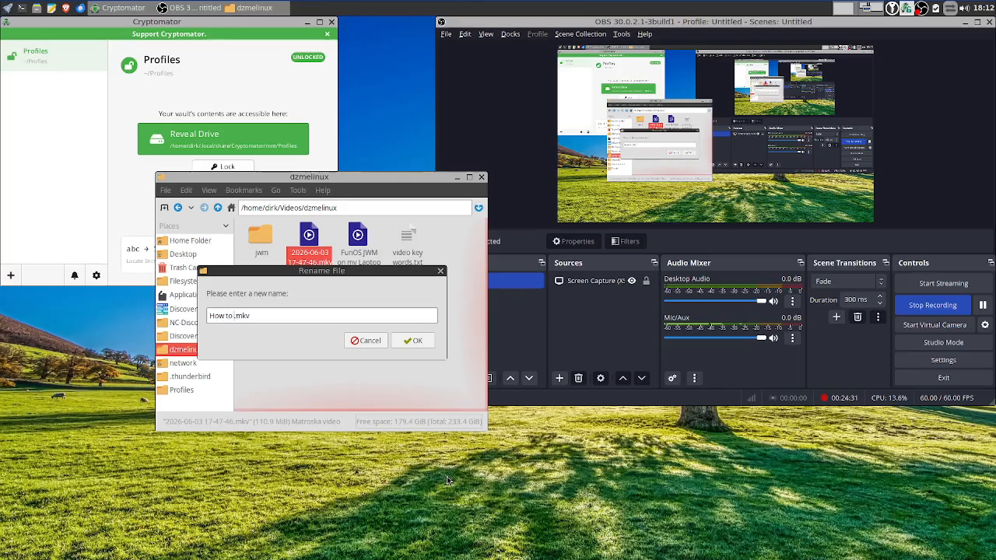
{"action": "type", "text": " encrypt"}
{"action": "type", "text": " invisib"}
{"action": "type", "text": "le folder"}
{"action": "type", "text": " like "}
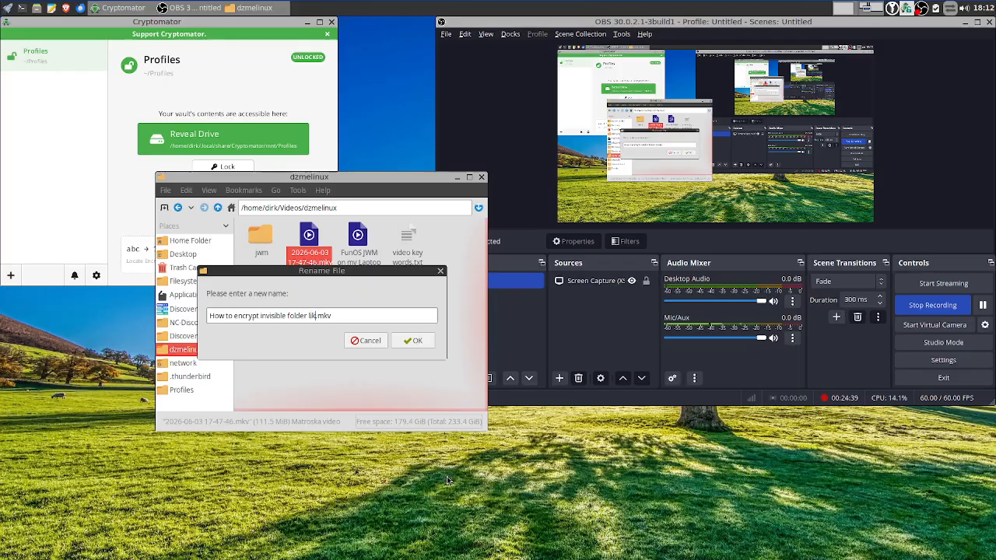
{"action": "type", "text": "Thunderbirds profile"}
{"action": "key", "text": "Left"}
{"action": "type", "text": "Crypto"}
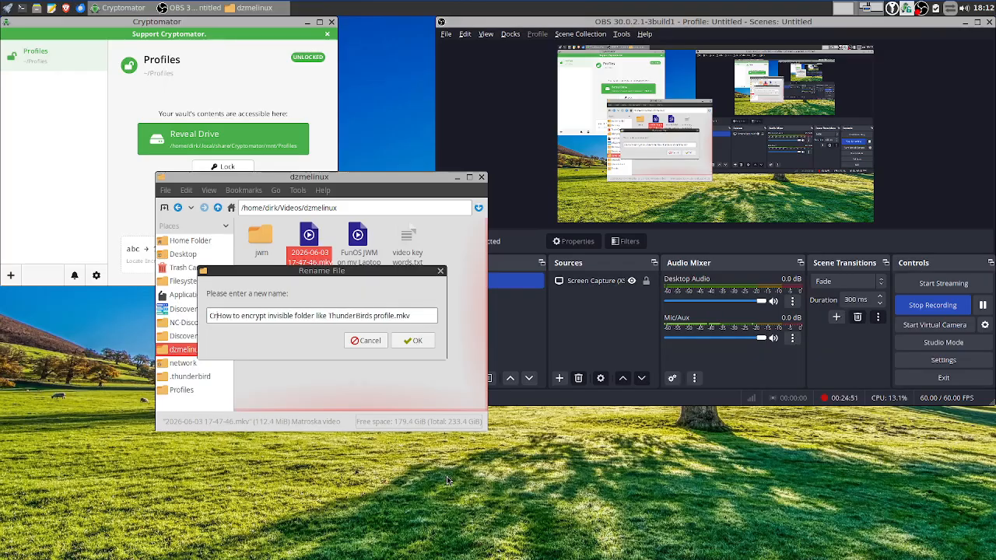
{"action": "type", "text": "mator"}
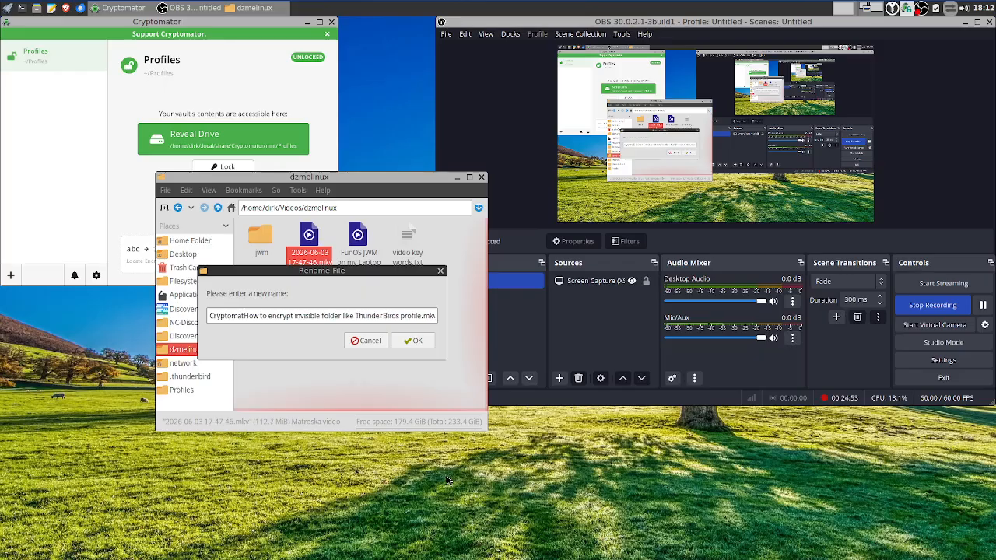
{"action": "type", "text": " - Vera"}
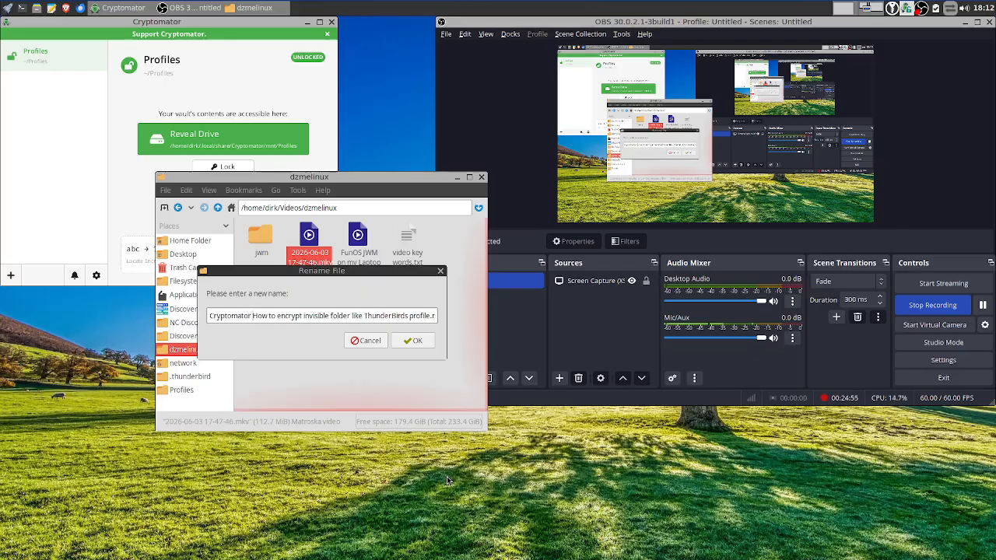
{"action": "type", "text": "Crypt"}
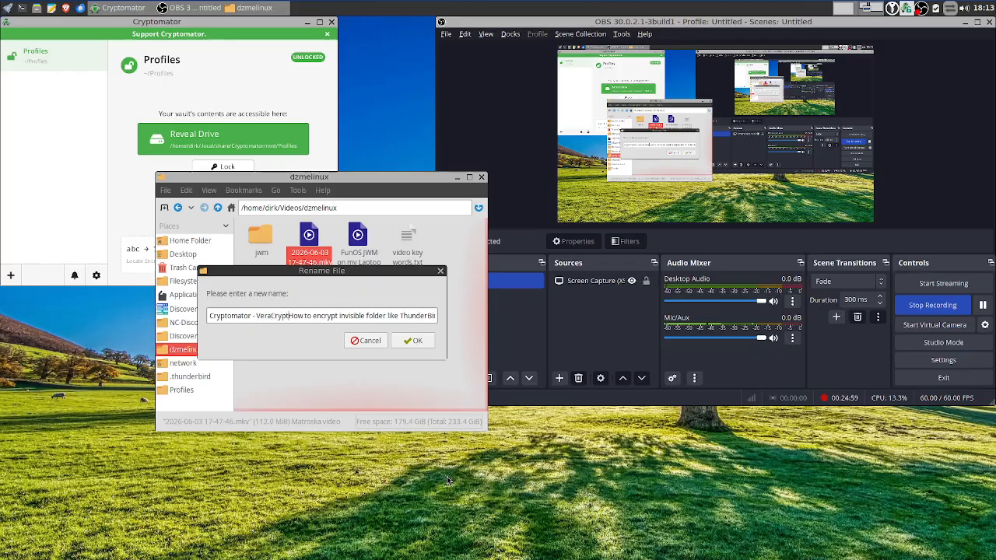
{"action": "type", "text": " -"}
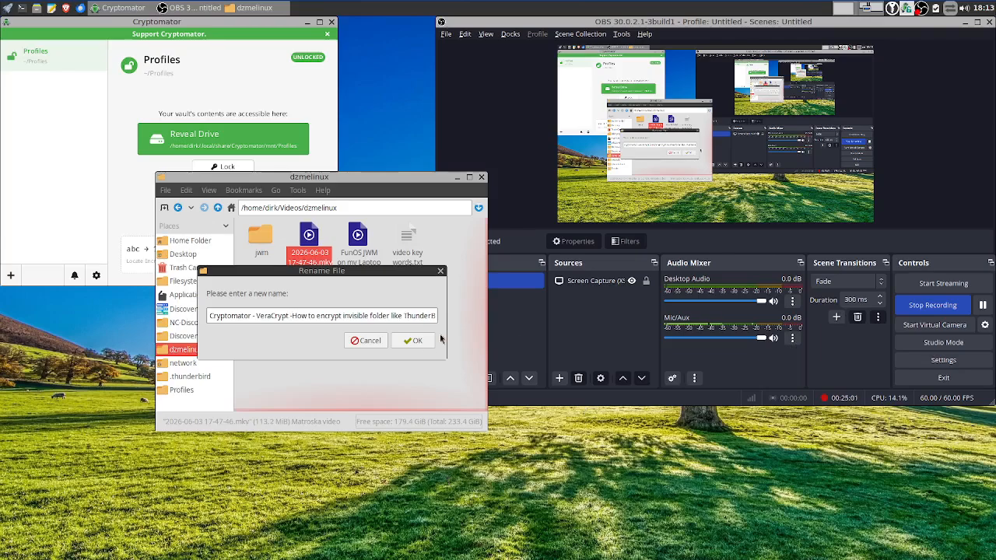
{"action": "left_click", "coordinate": [422, 345]}
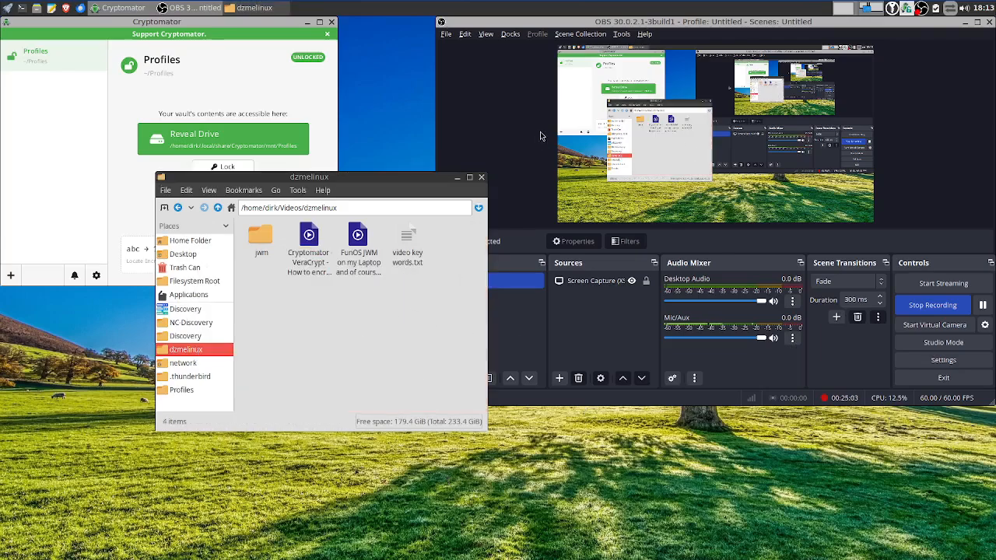